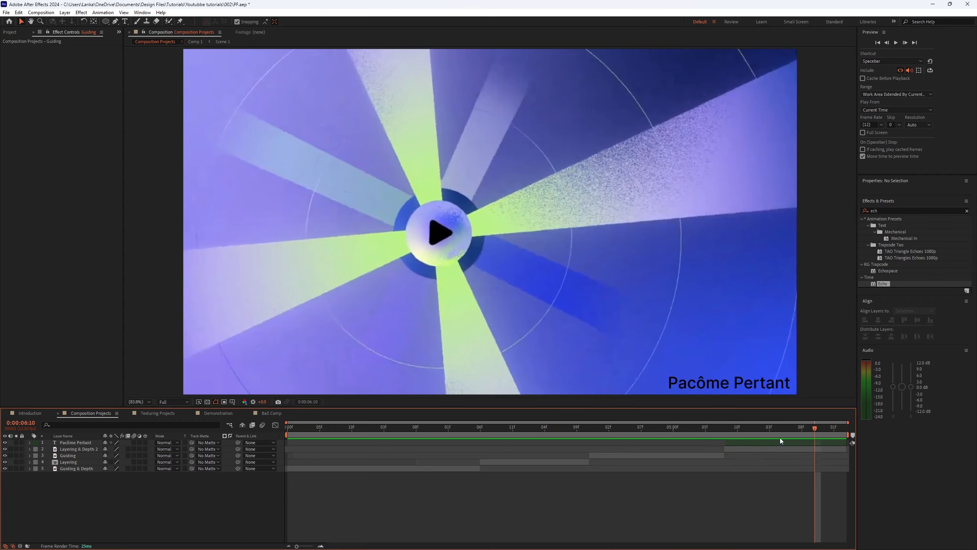
Step: Scrub the Composition Projects timeline and preview the transition around the 5-second mark
drag(780, 427, 738, 422)
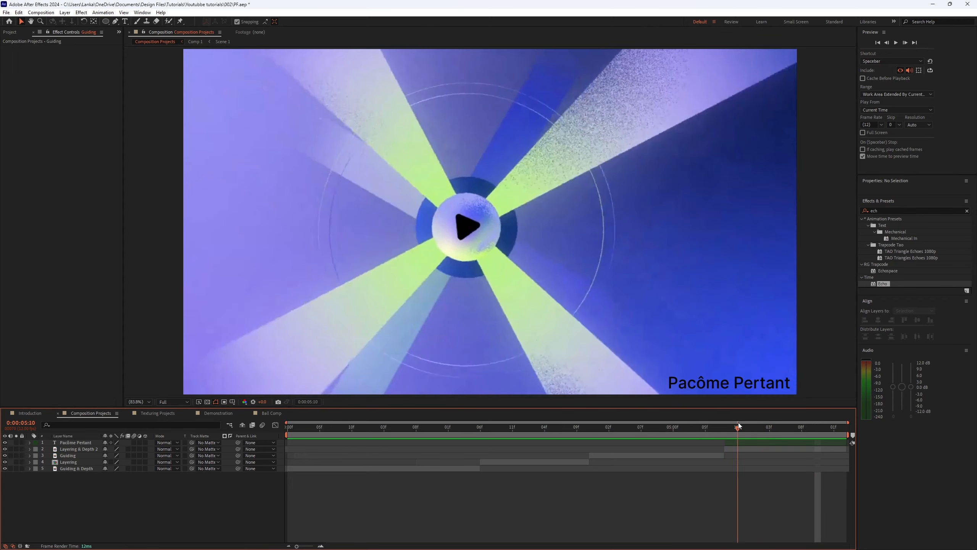
click(719, 428)
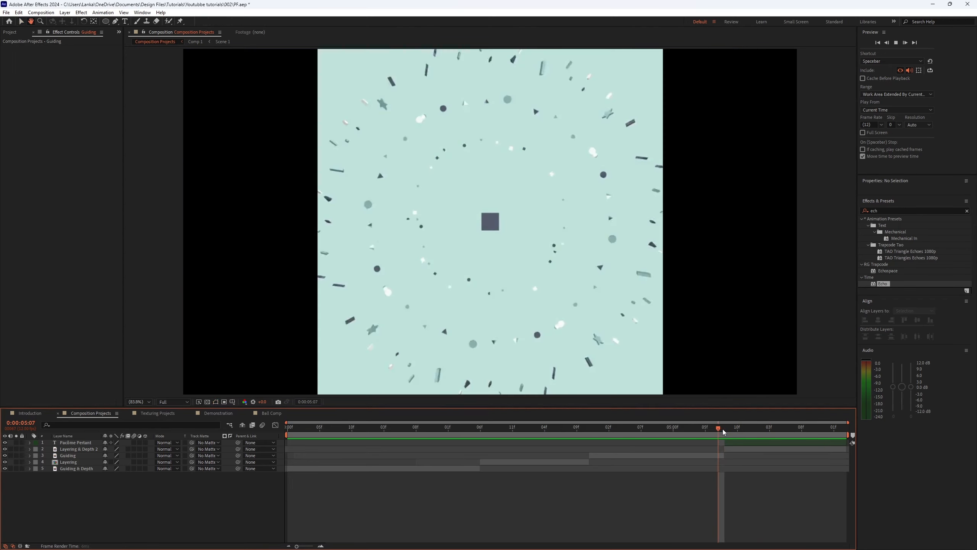
key(space)
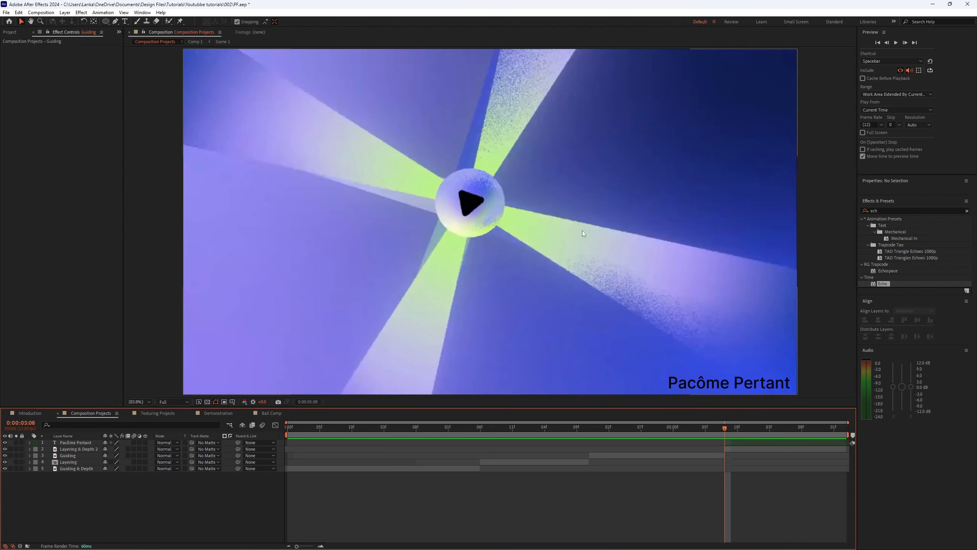
key(space)
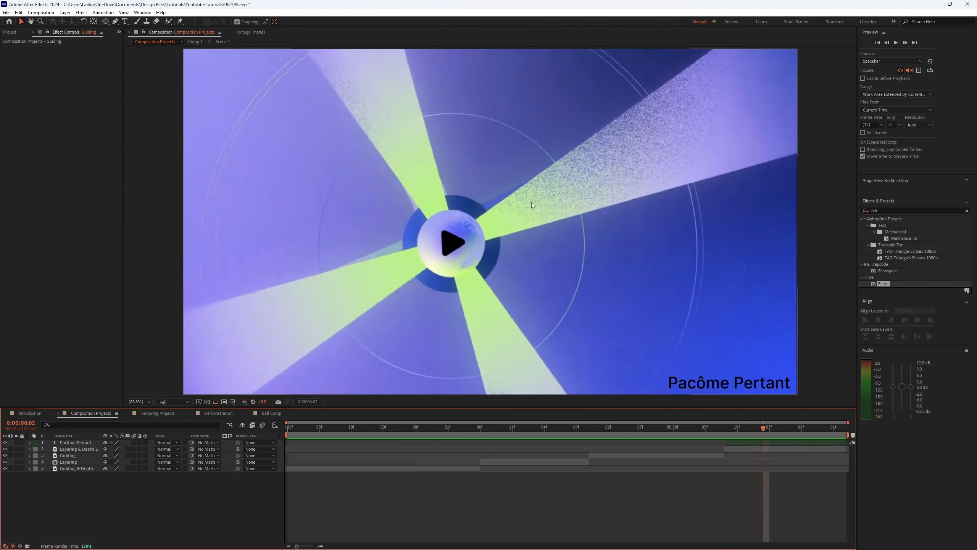
click(718, 427)
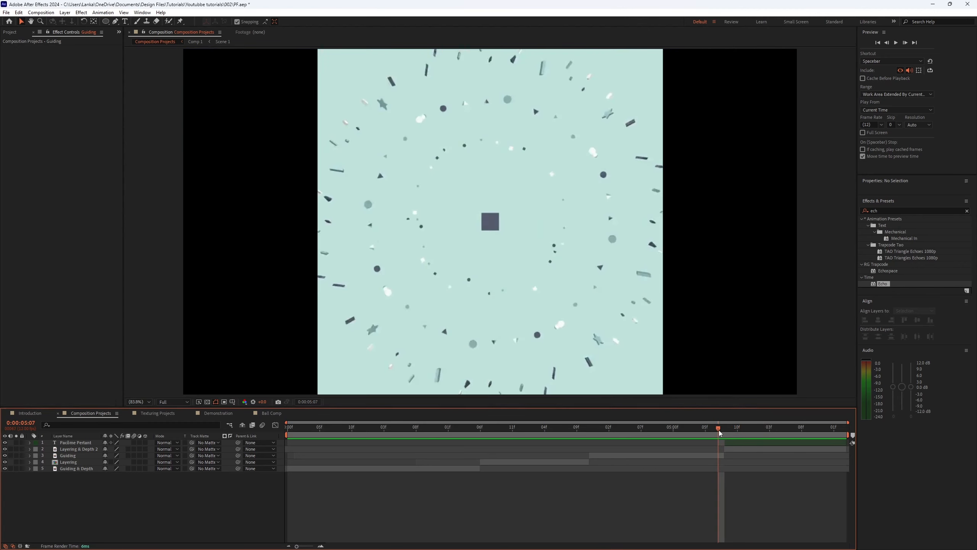
key(space)
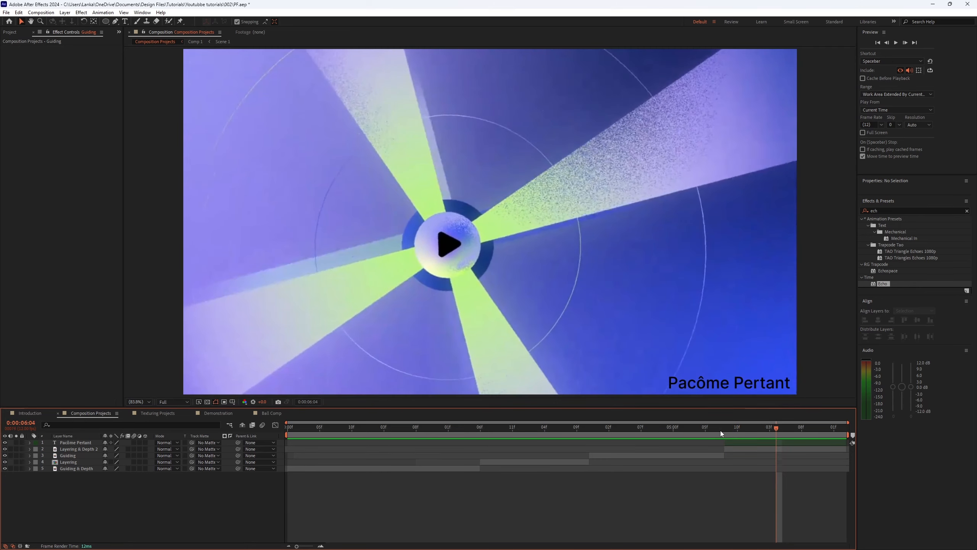
drag(726, 433, 704, 439)
key(space)
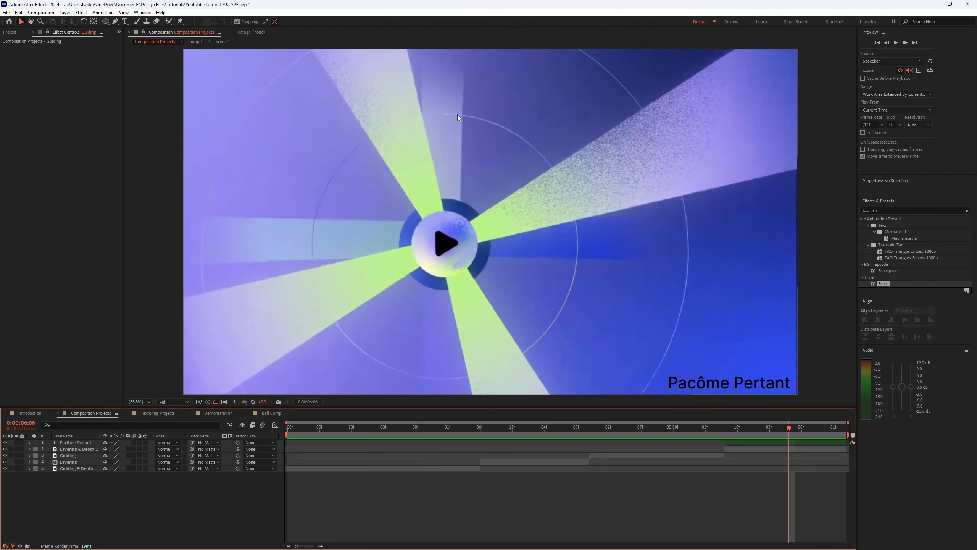
Step: Replay the section where the confetti scene cuts into the rotating-rays scene, then scrub toward the end
click(736, 429)
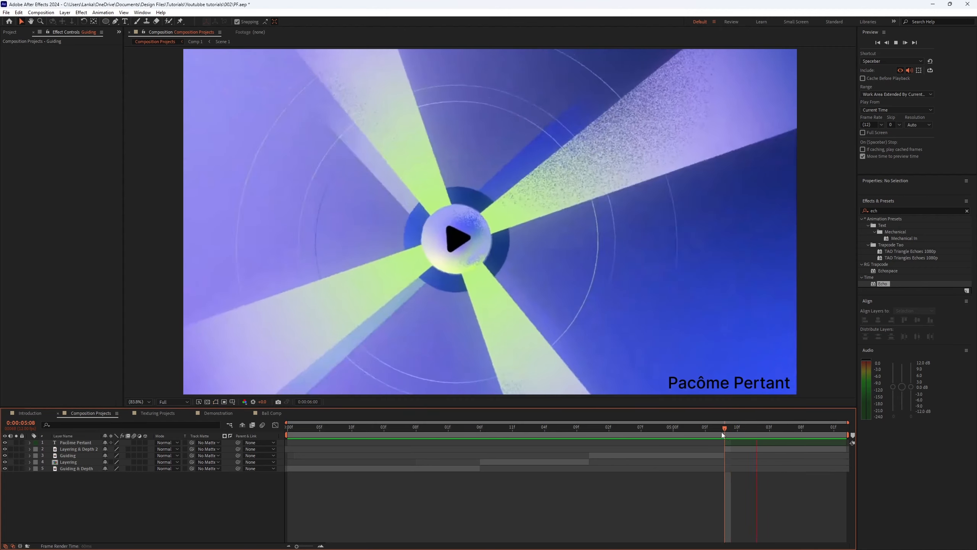
drag(729, 428, 719, 435)
key(space)
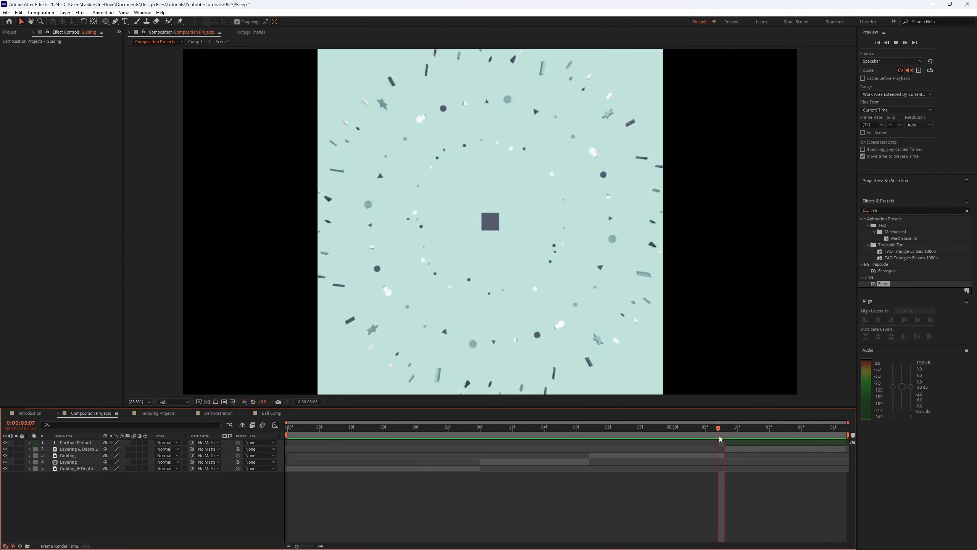
key(space)
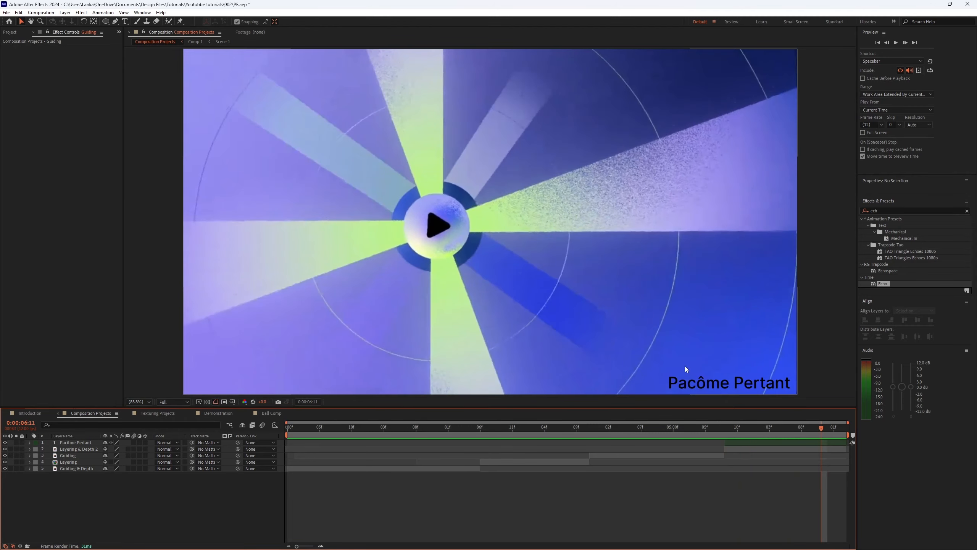
click(795, 427)
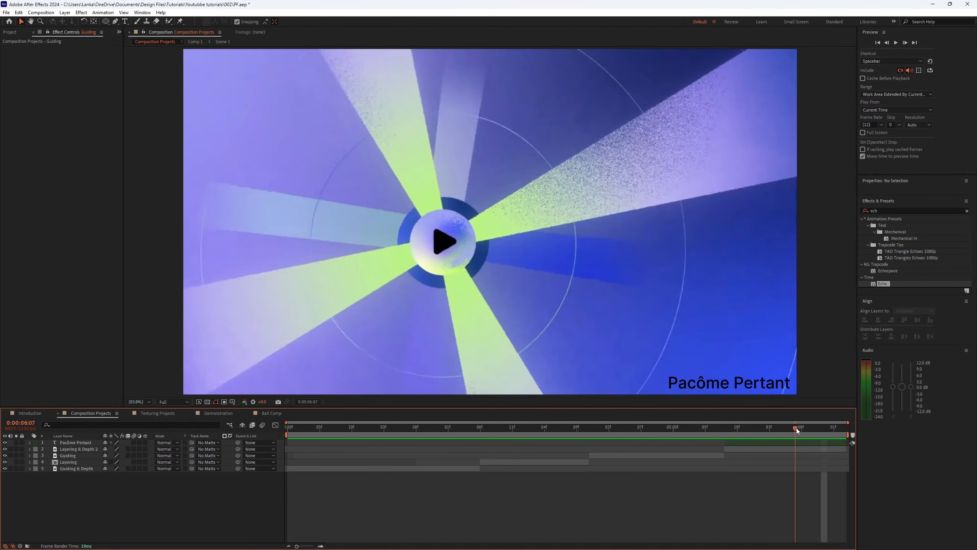
drag(796, 428, 730, 433)
key(space)
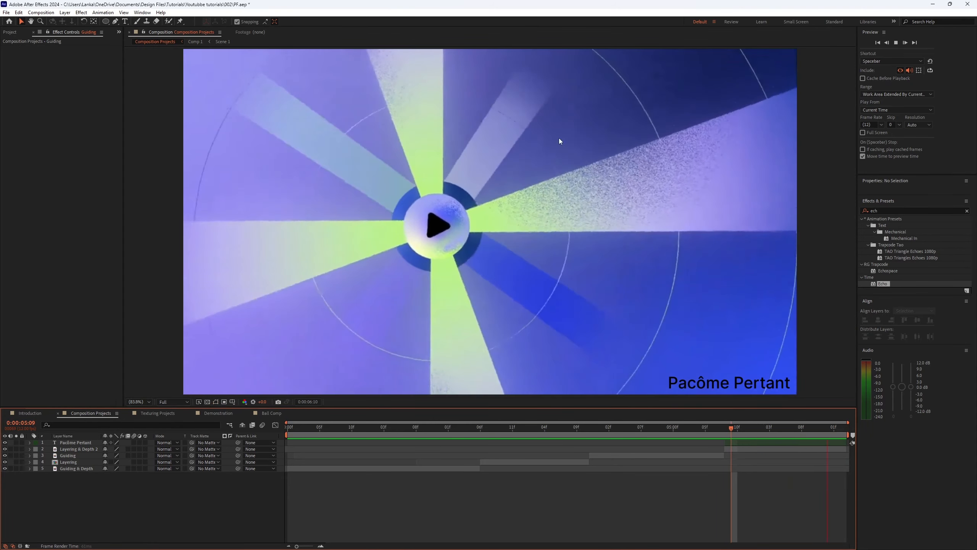
key(space)
drag(293, 430, 821, 433)
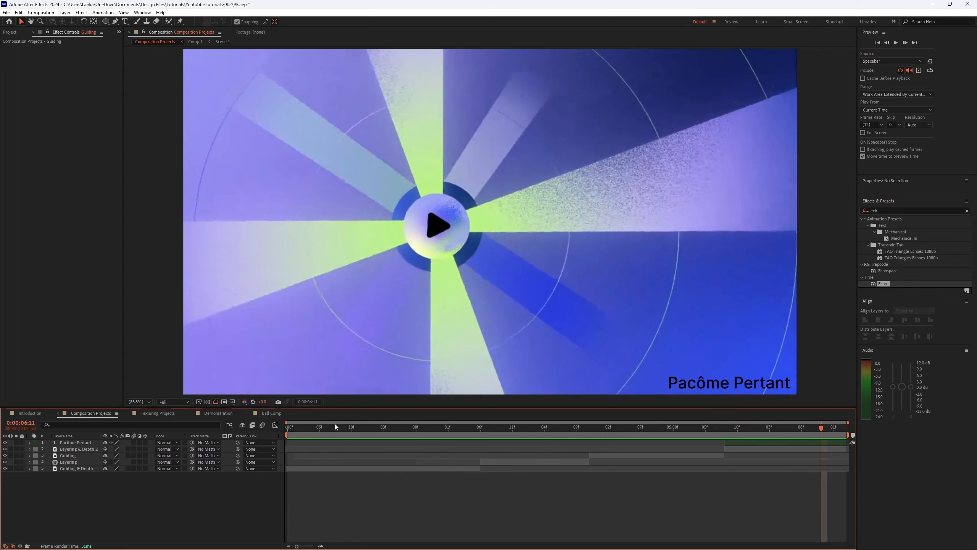
Step: Open the Texturing Projects composition and preview its opening seconds from the start
click(150, 413)
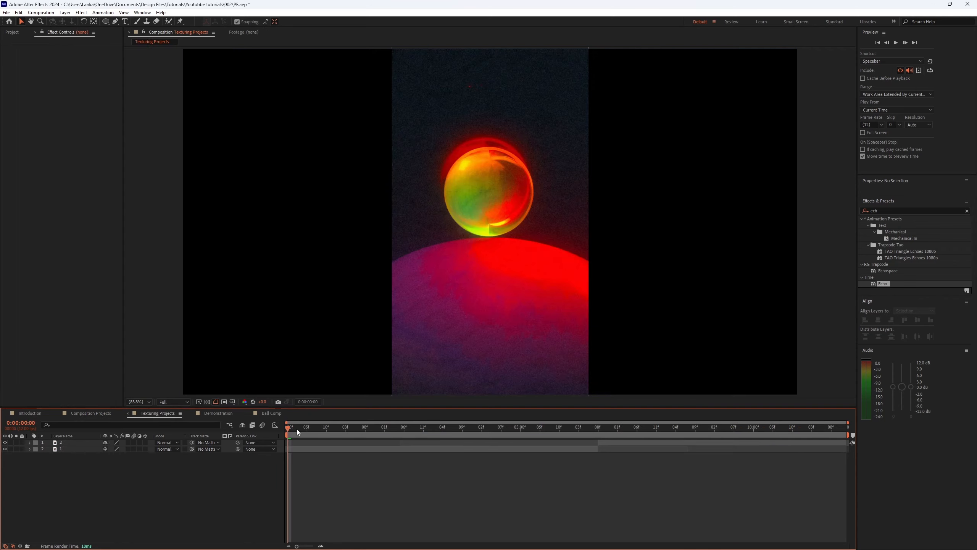
key(space)
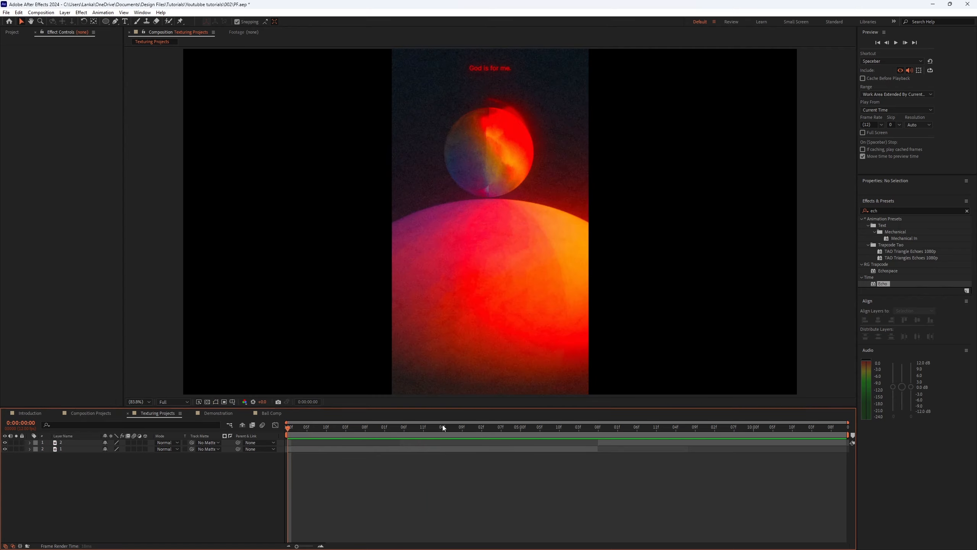
key(space)
key(Home)
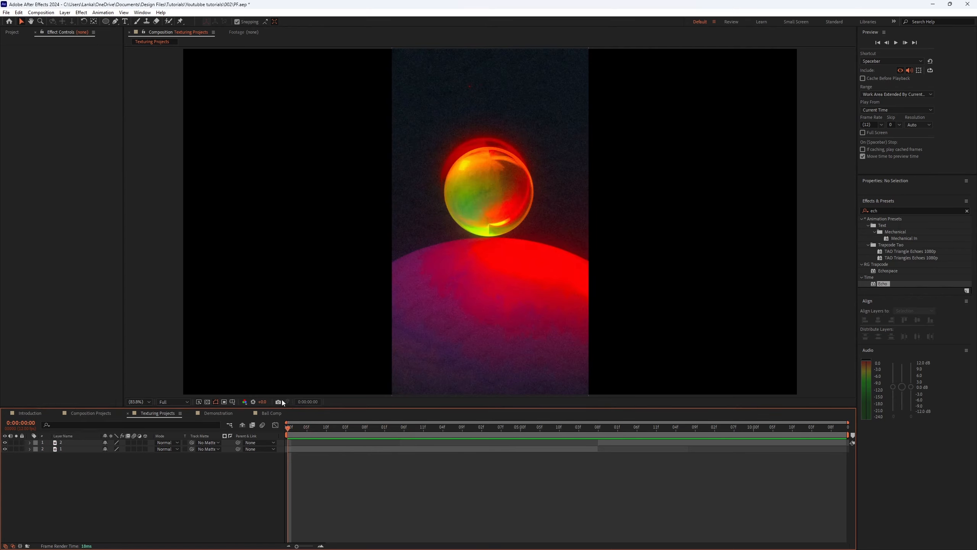
key(space)
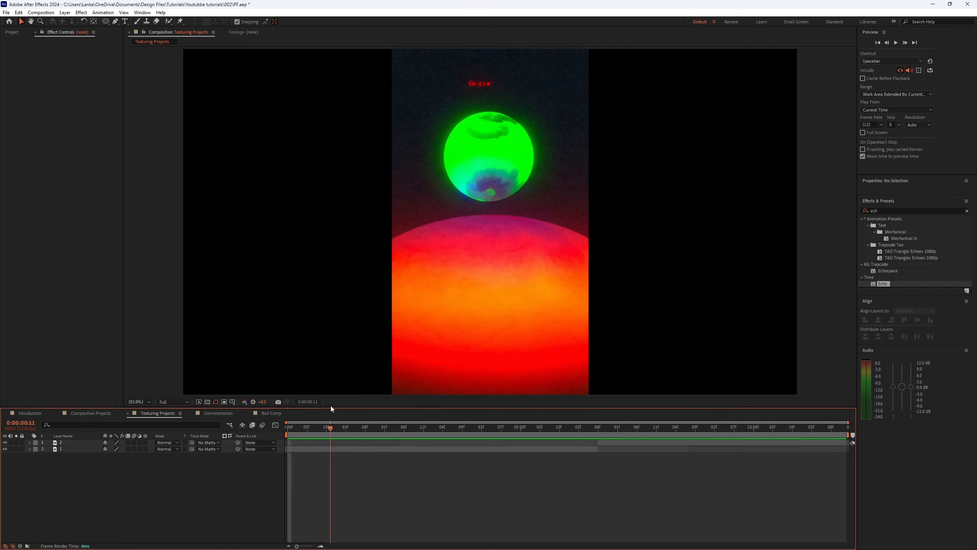
drag(353, 407, 285, 416)
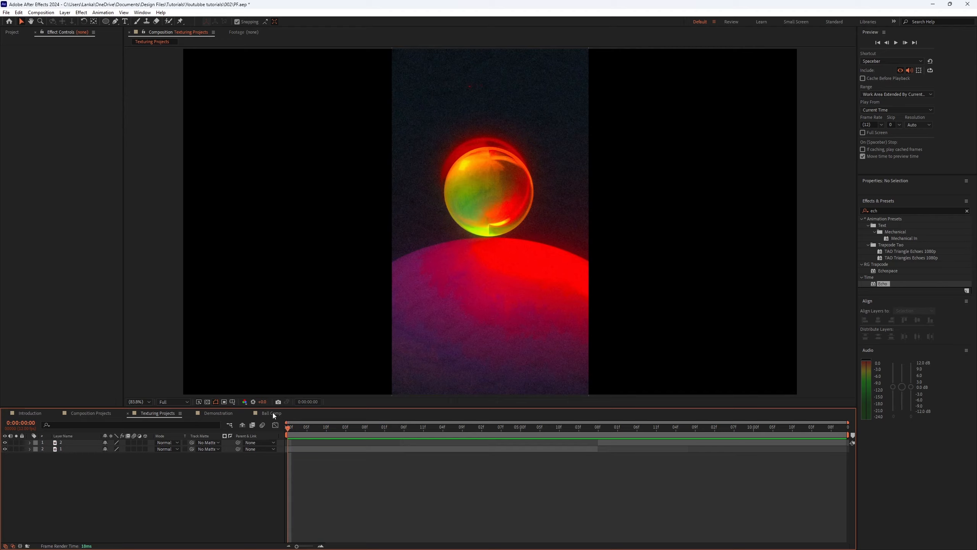
key(space)
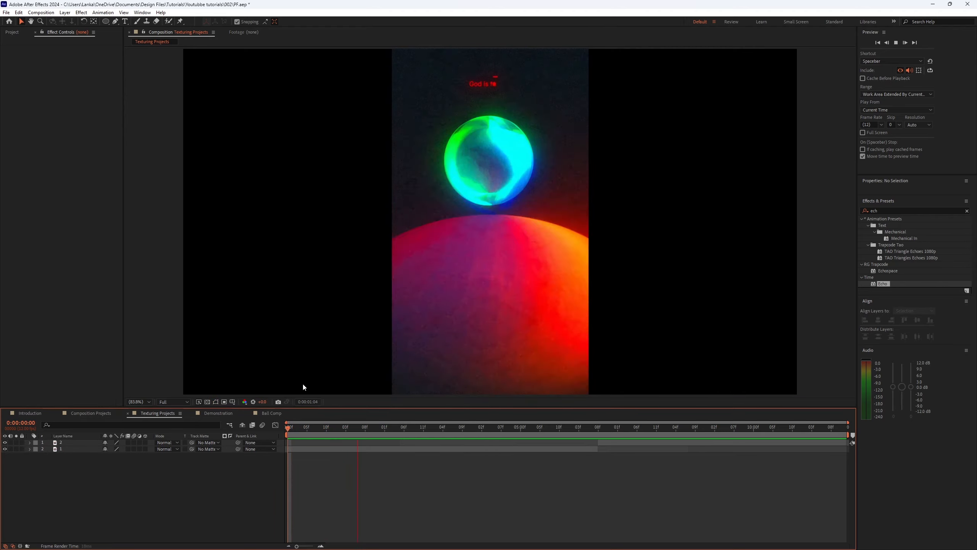
drag(352, 427, 287, 425)
key(space)
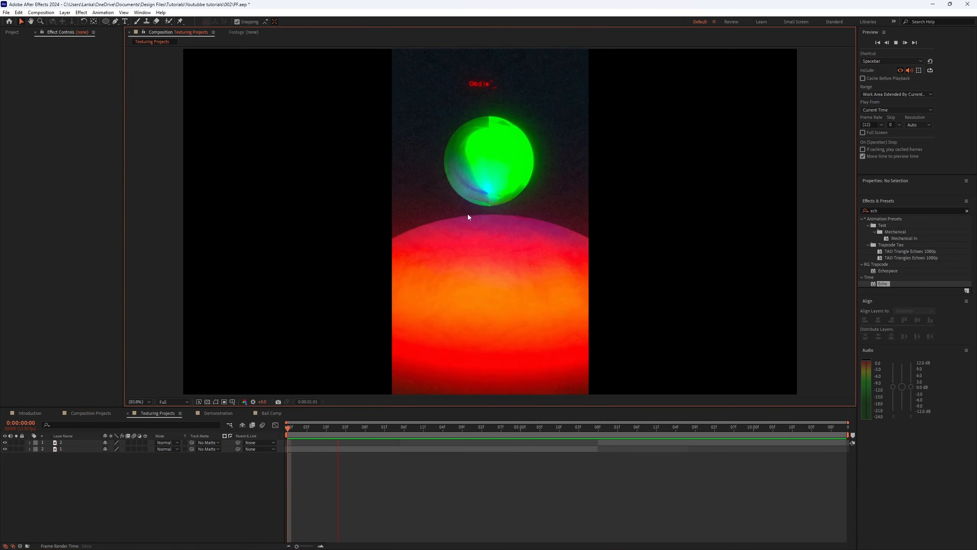
Step: Zoom into the glass sphere at 200% and play it to inspect the texture, then return to the fitted view
drag(324, 427, 287, 400)
scroll(495, 162, up, 3)
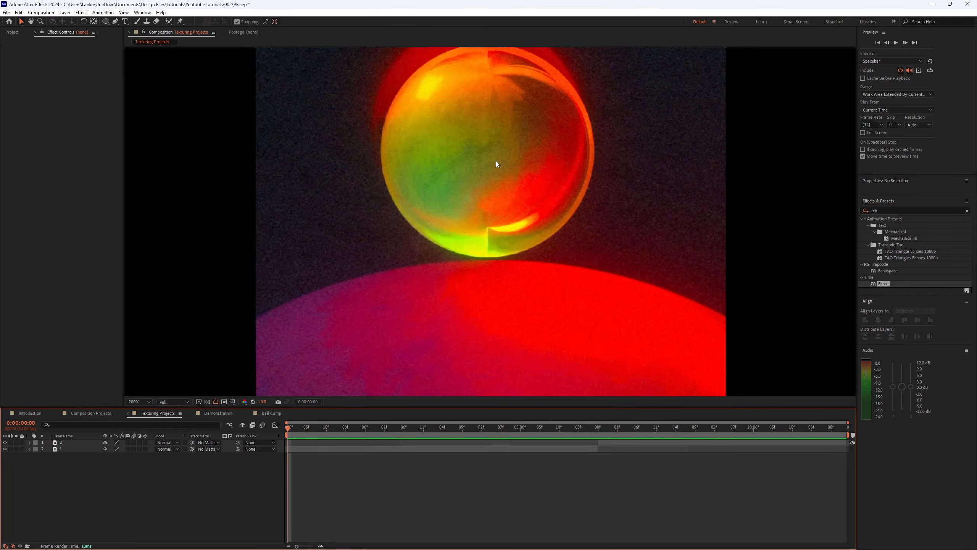
scroll(496, 161, up, 1)
drag(496, 160, 491, 278)
scroll(501, 221, down, 1)
scroll(436, 322, up, 1)
scroll(433, 322, down, 1)
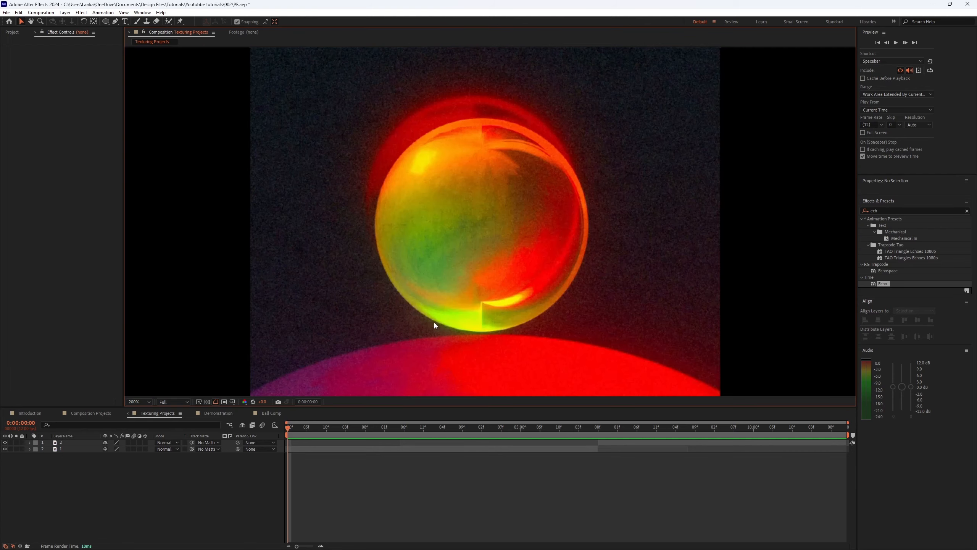
key(space)
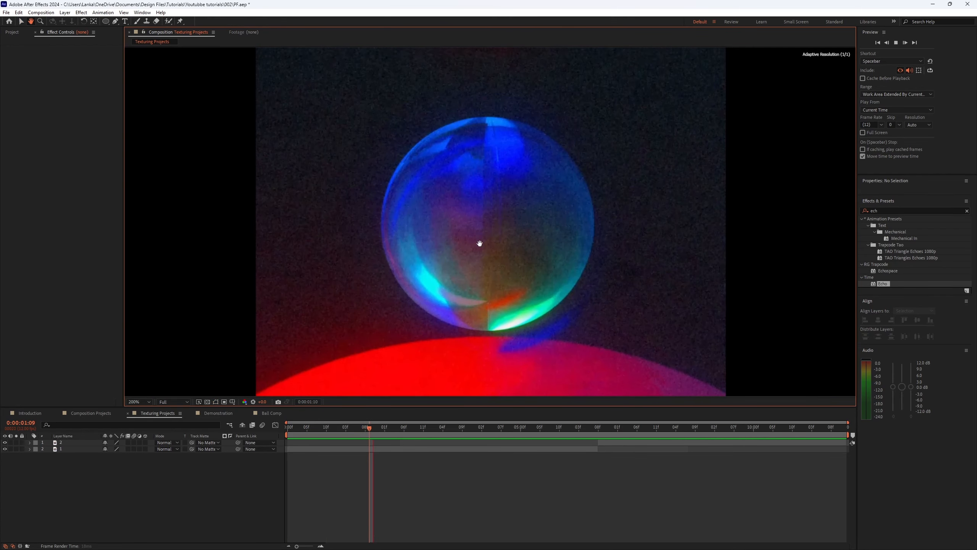
drag(480, 244, 507, 271)
scroll(456, 283, down, 1)
scroll(508, 281, up, 1)
key(space)
click(139, 402)
click(144, 410)
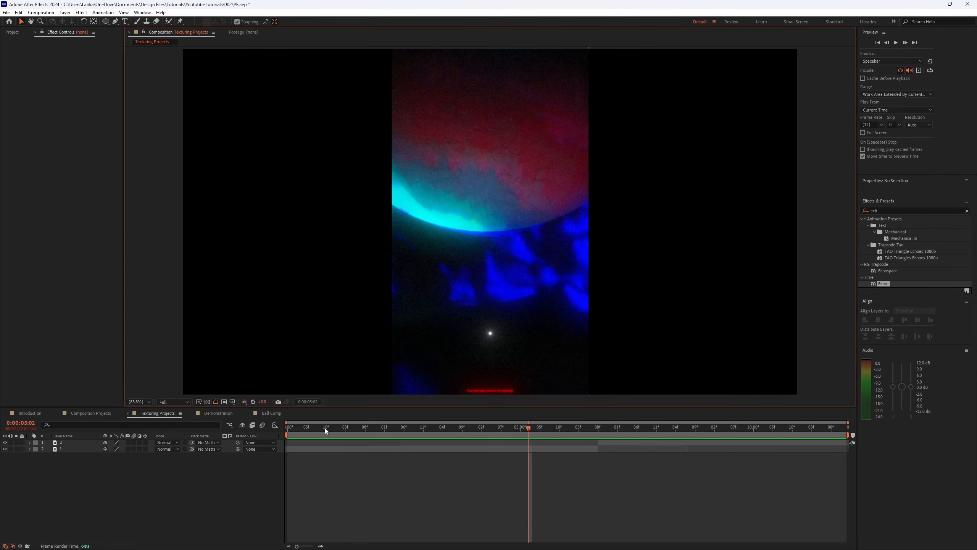
Step: Scrub the Texturing Projects timeline and preview sections up to about 6 seconds
drag(325, 428, 226, 437)
key(space)
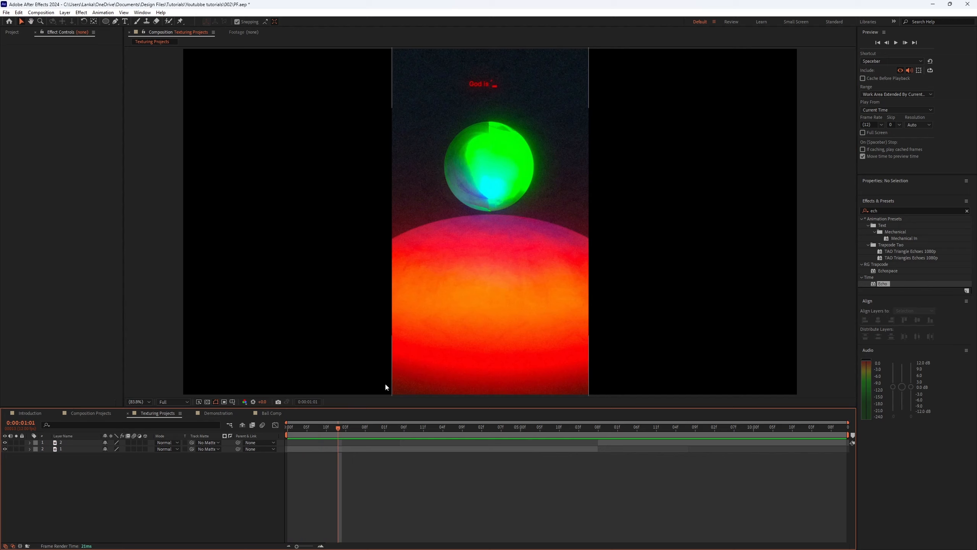
drag(328, 428, 282, 447)
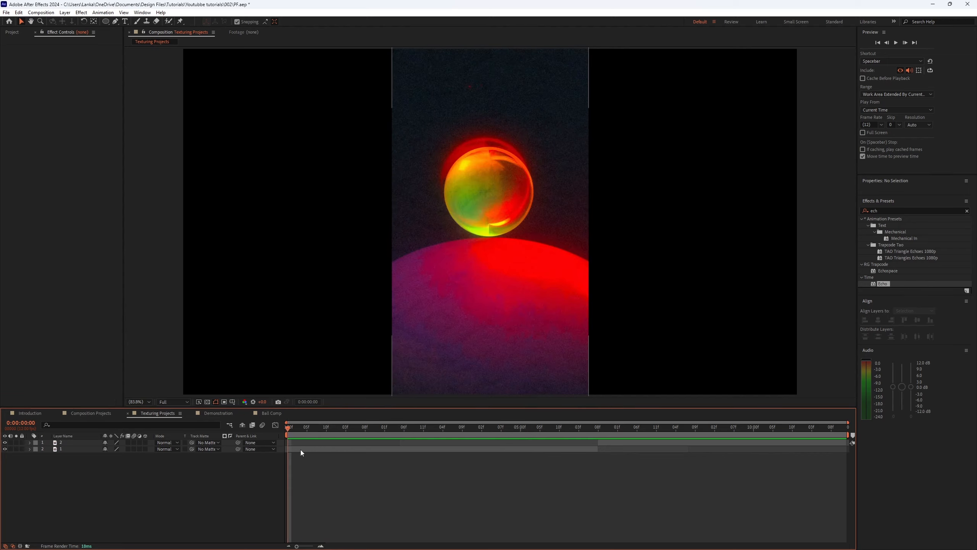
key(space)
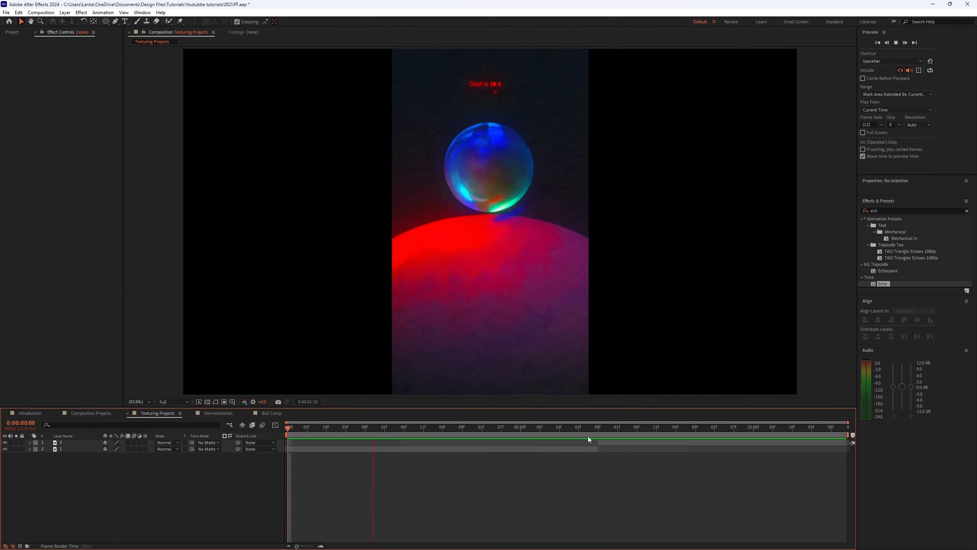
mouse_move(587, 430)
mouse_down()
mouse_move(563, 434)
mouse_move(579, 429)
mouse_up()
key(space)
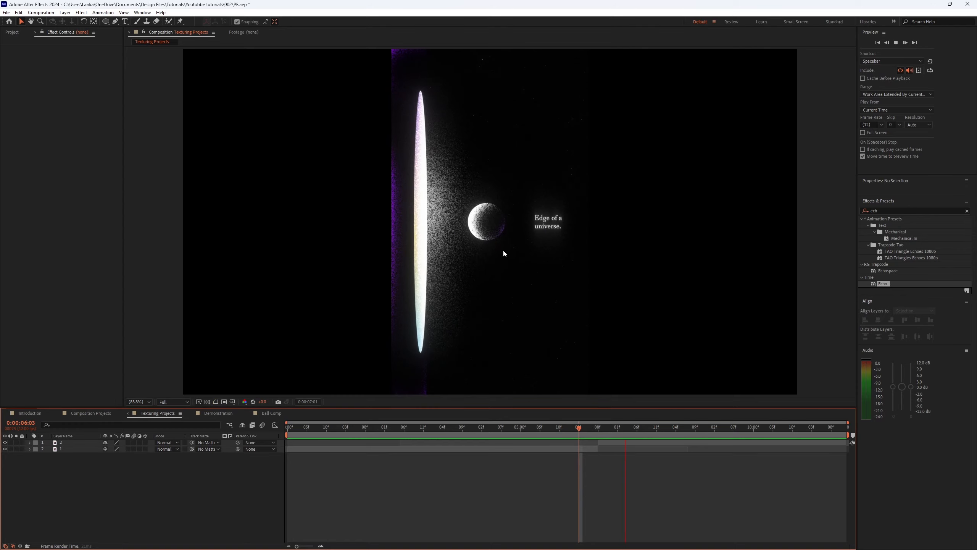
Step: Zoom in on the 'Edge of a universe.' scene and replay it around 6 seconds to inspect the grain detail
scroll(500, 232, up, 1)
key(space)
scroll(608, 380, up, 1)
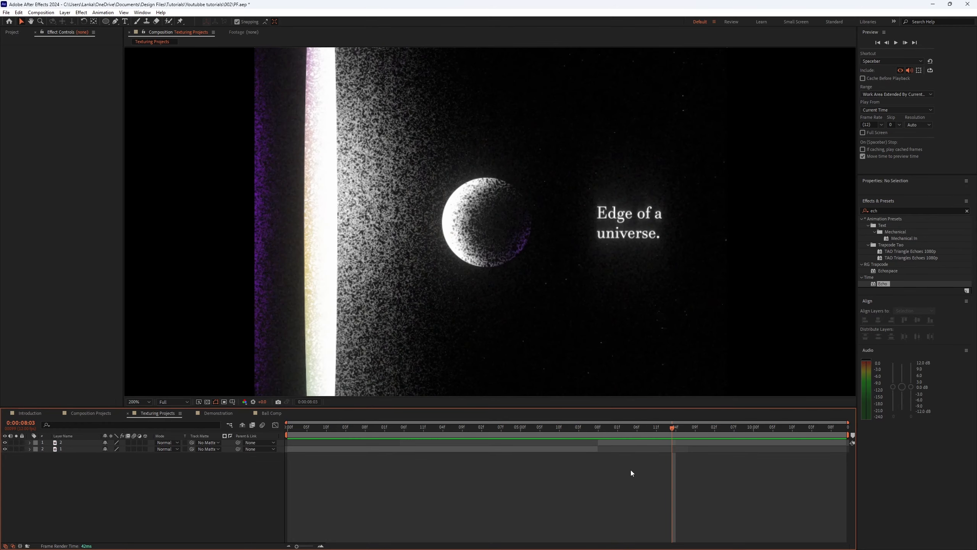
drag(605, 431, 591, 428)
key(space)
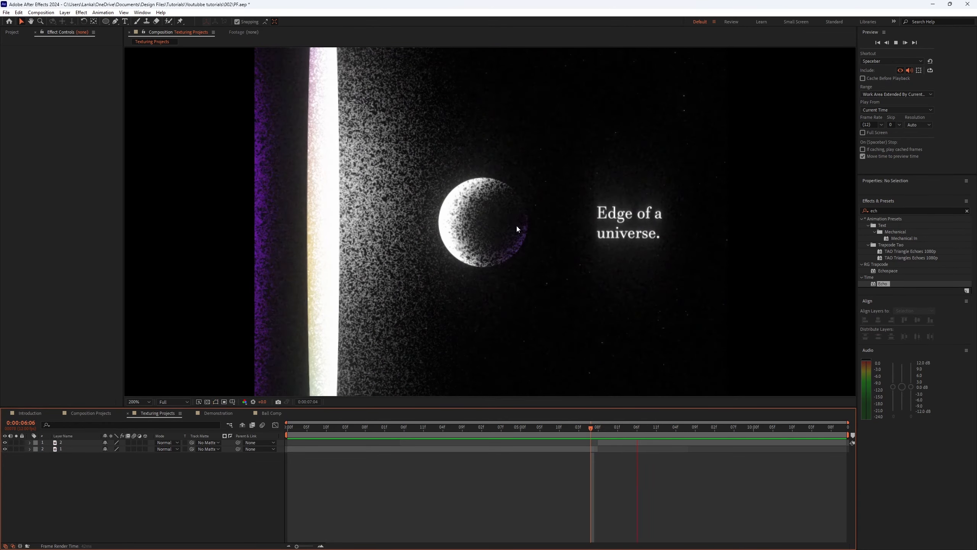
drag(602, 426, 580, 429)
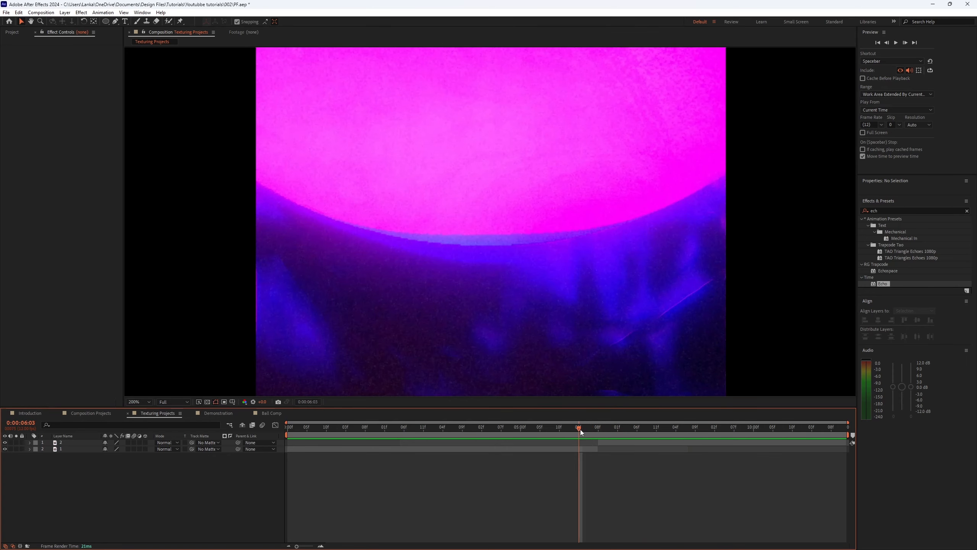
key(space)
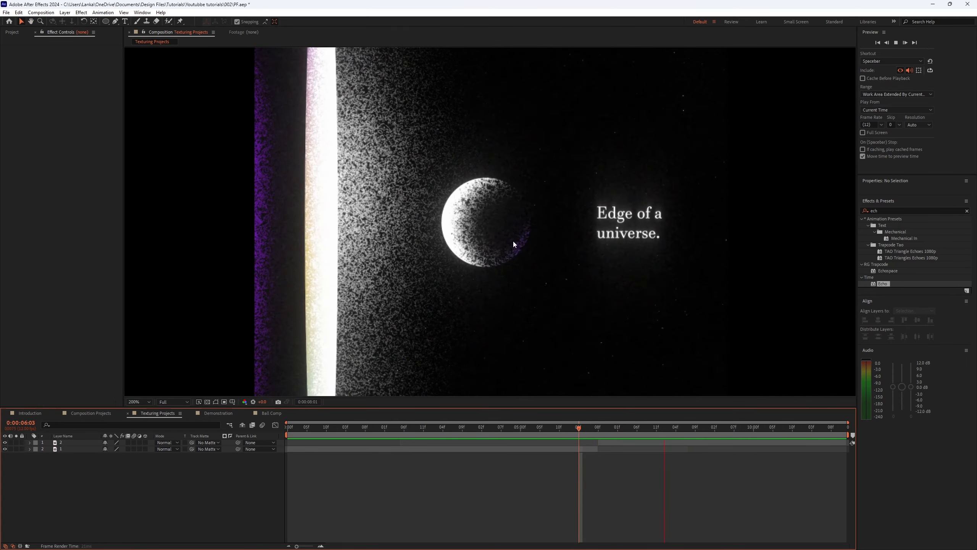
mouse_move(566, 424)
mouse_down()
mouse_move(617, 423)
mouse_move(566, 421)
mouse_up()
key(space)
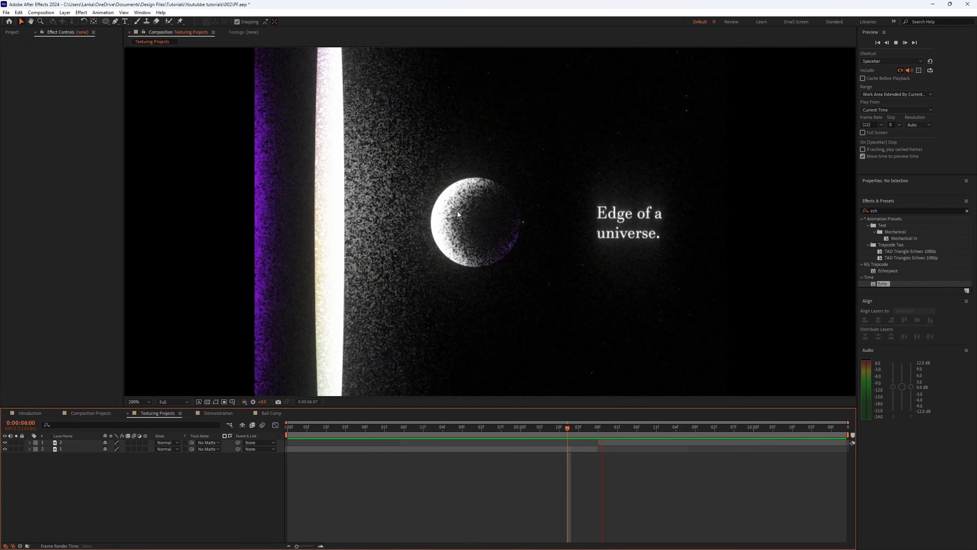
drag(597, 429, 548, 442)
scroll(569, 297, down, 2)
key(space)
scroll(564, 331, up, 1)
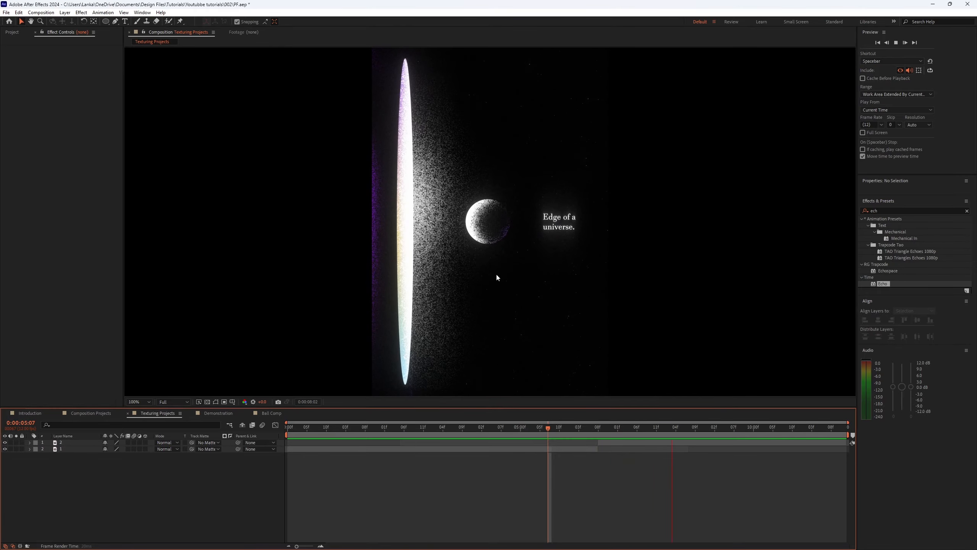
scroll(481, 241, up, 4)
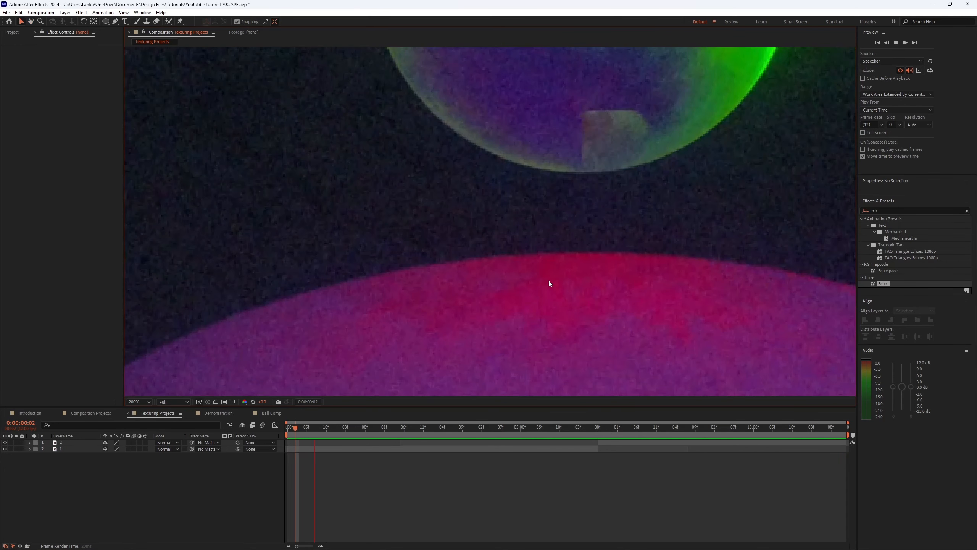
Step: Return the Texturing Projects viewer to the fitted view and resume playback
scroll(548, 280, down, 4)
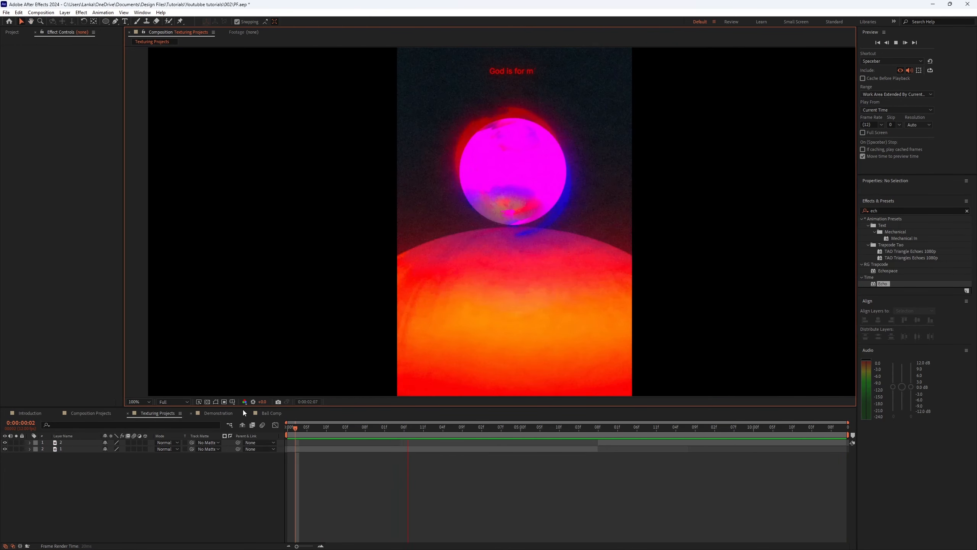
key(space)
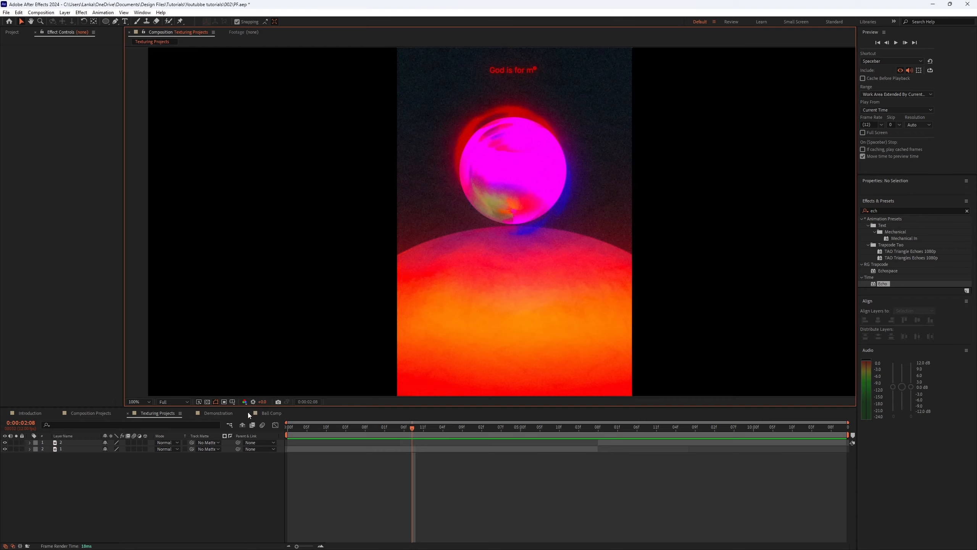
Step: Open the Demonstration composition, hide the viewer's safe-area guides, and save the project
click(248, 412)
click(219, 413)
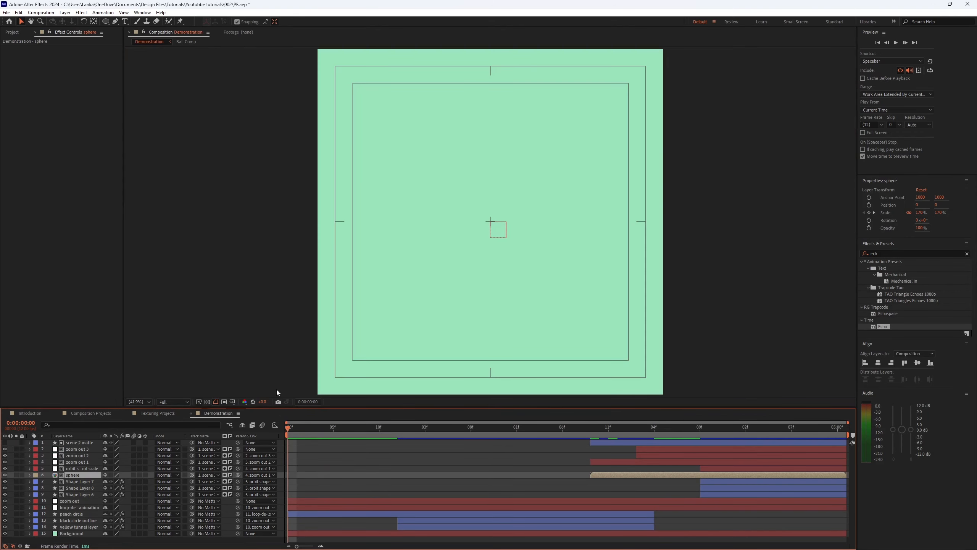
click(232, 401)
click(285, 411)
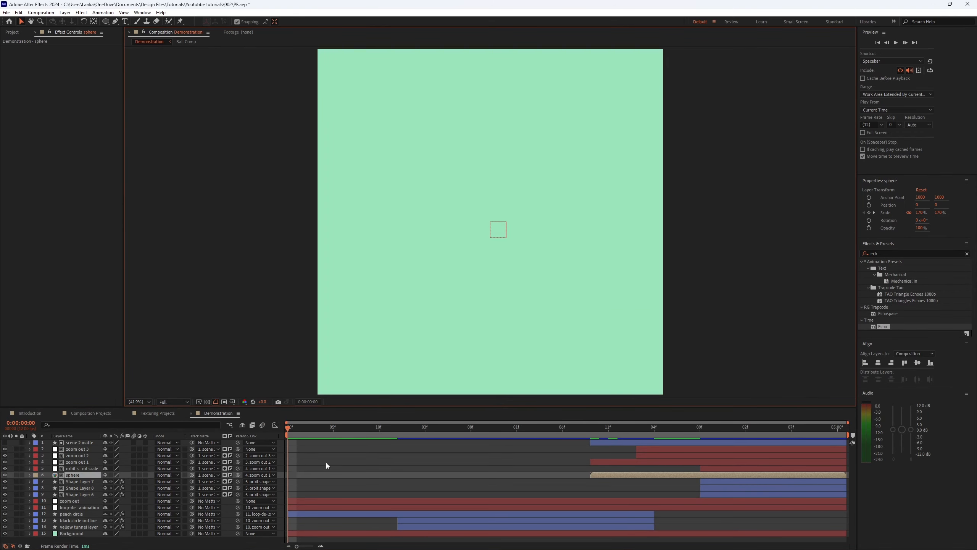
key(ctrl+s)
click(258, 358)
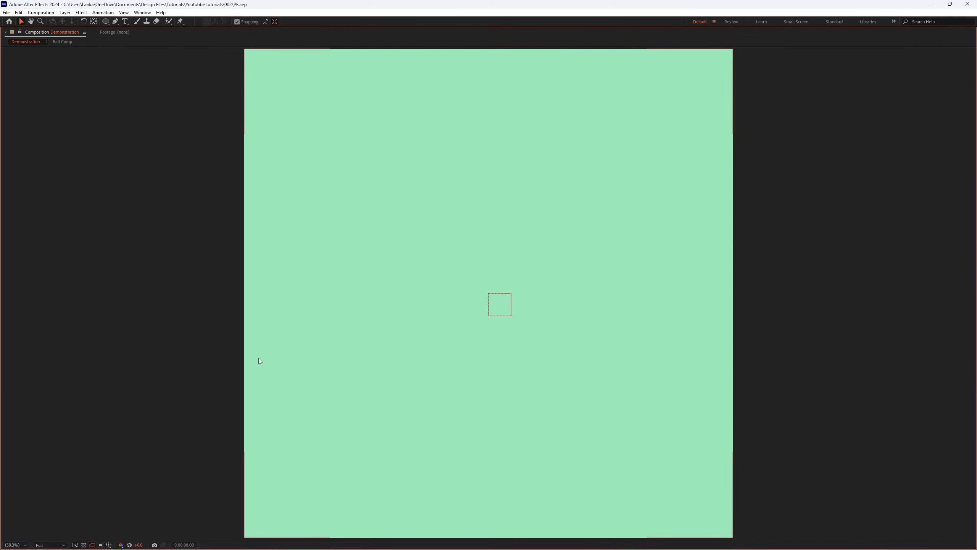
Step: Preview the Demonstration animation in a maximized viewer, scrubbing and playing through its first two seconds
key(grave)
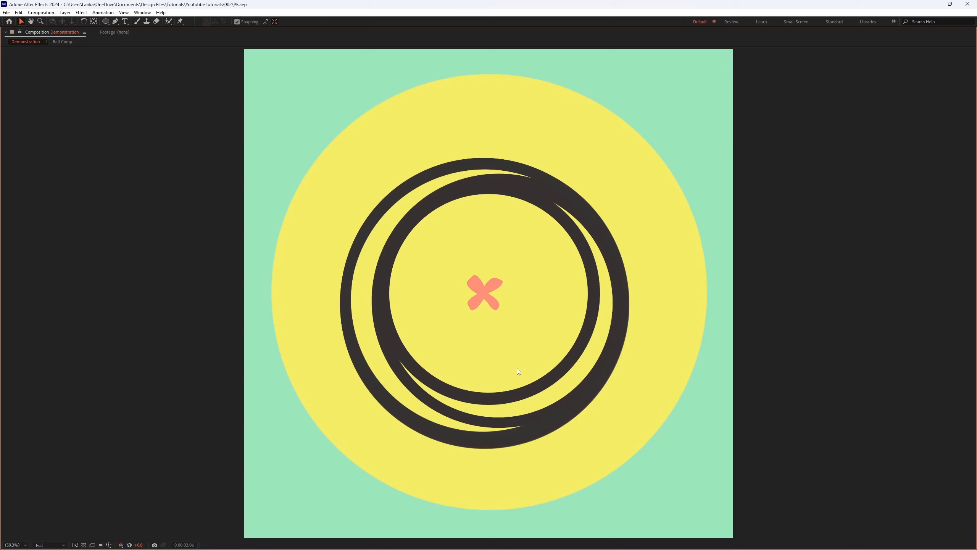
key(grave)
drag(479, 430, 289, 425)
key(space)
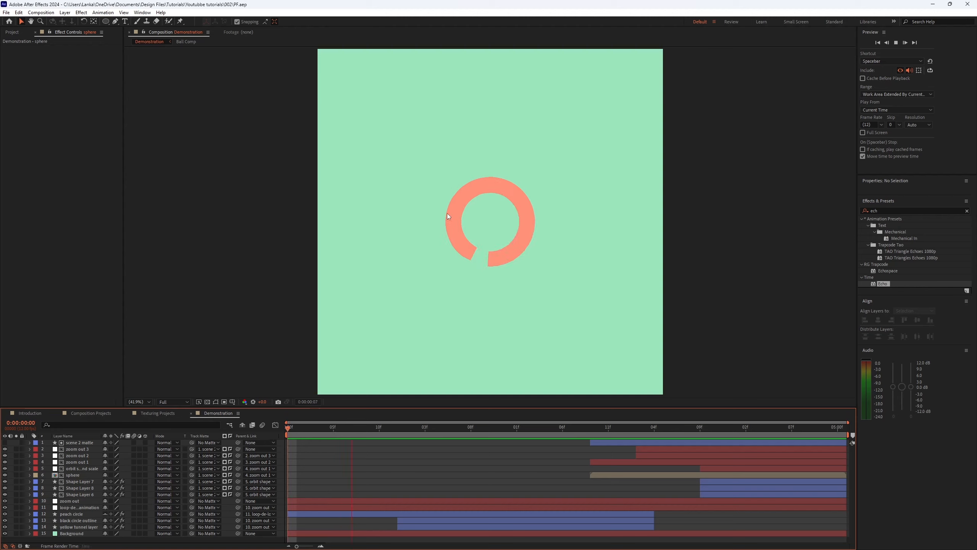
key(space)
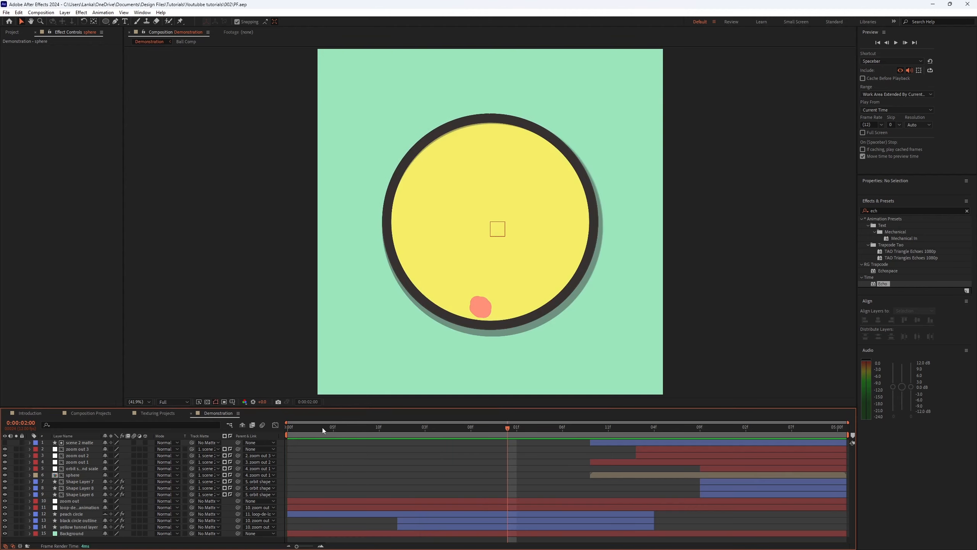
drag(322, 428, 299, 442)
key(space)
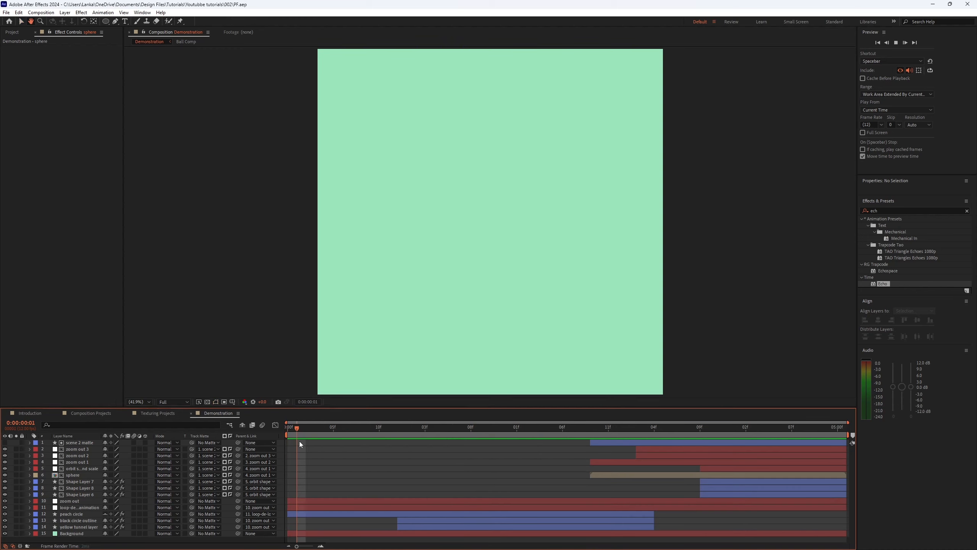
key(space)
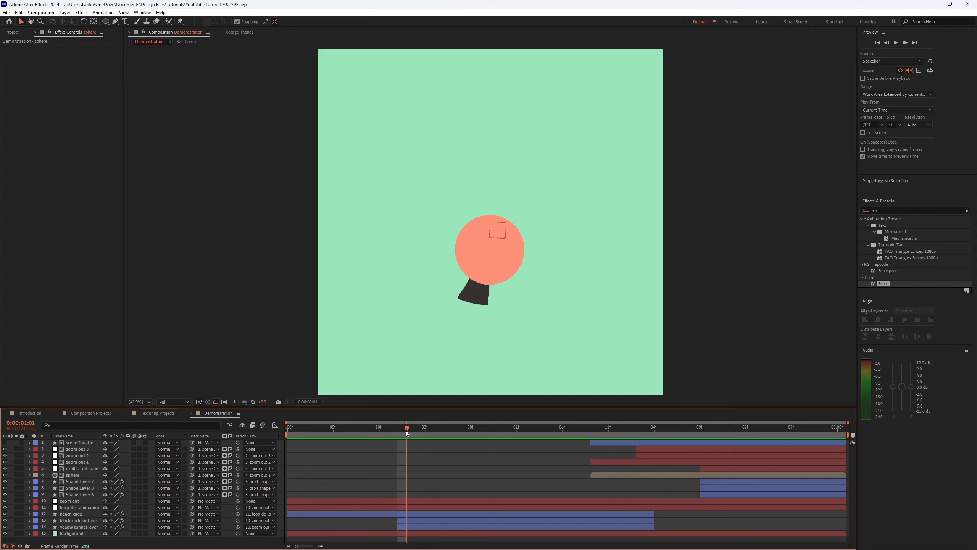
drag(406, 430, 437, 428)
key(space)
key(space)
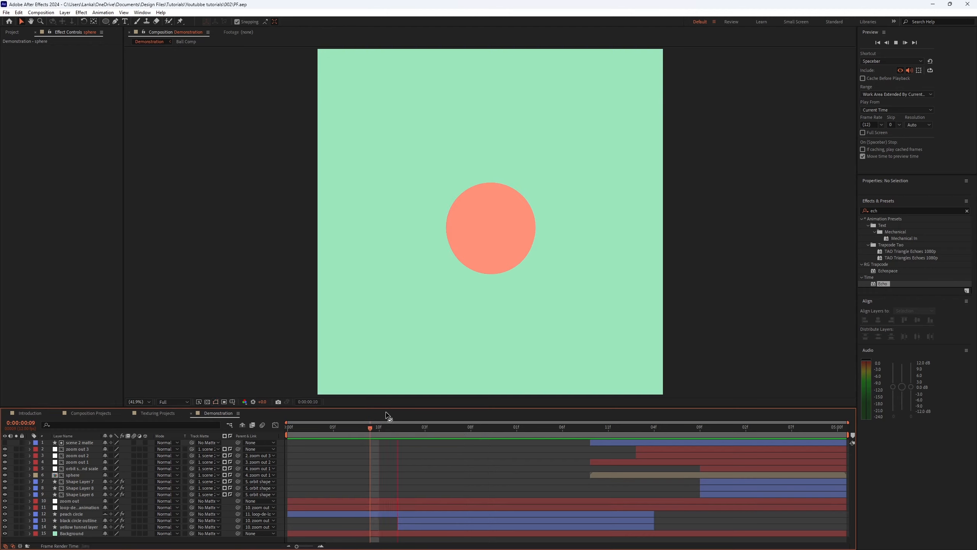
Step: Select the peach circle layer and scrub and play its motion around the first second
drag(370, 432, 375, 385)
click(372, 510)
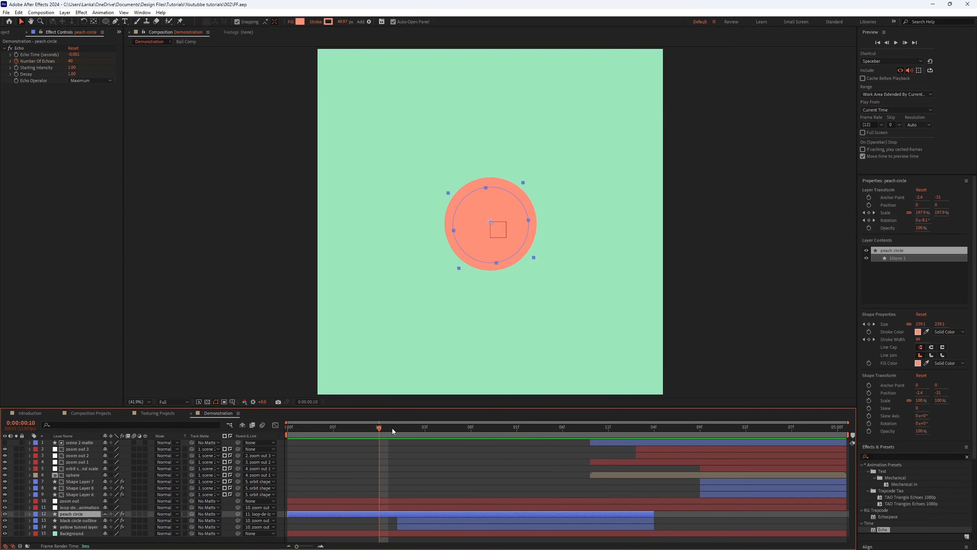
mouse_move(392, 428)
mouse_down()
mouse_move(351, 436)
mouse_move(431, 429)
mouse_move(379, 429)
mouse_up()
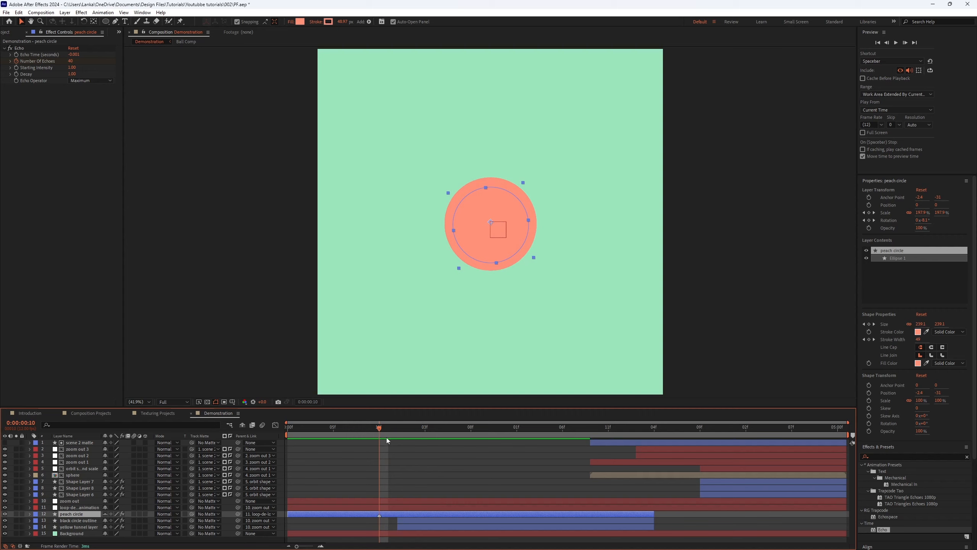
click(416, 436)
drag(416, 434, 422, 431)
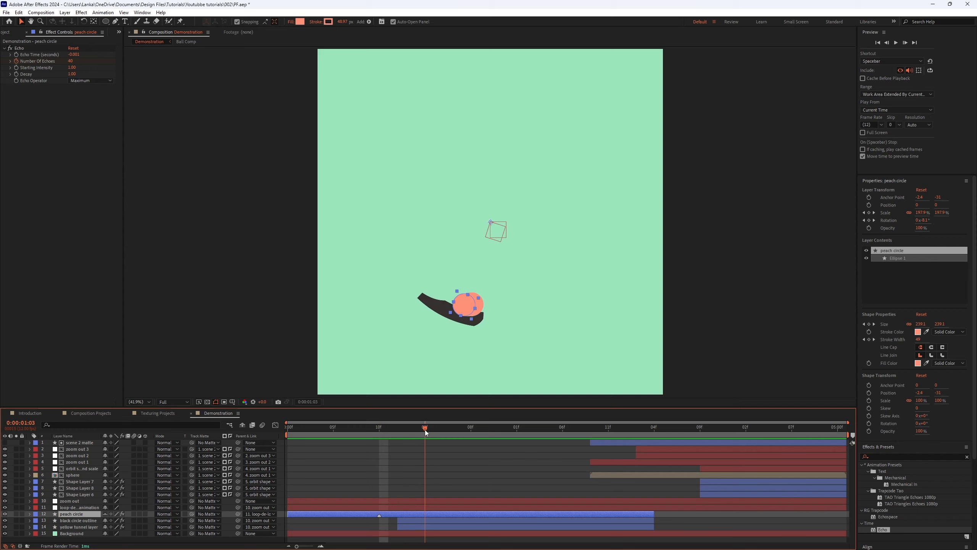
key(space)
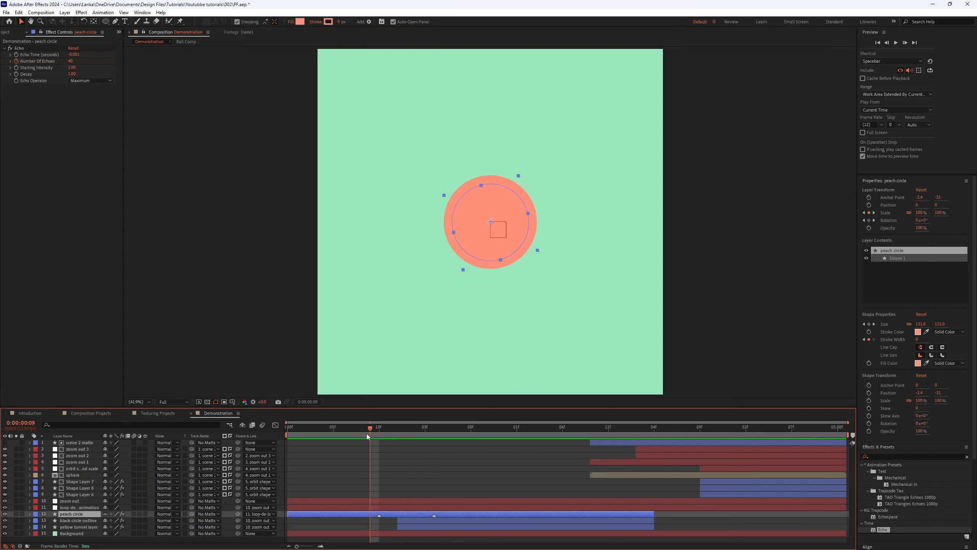
key(space)
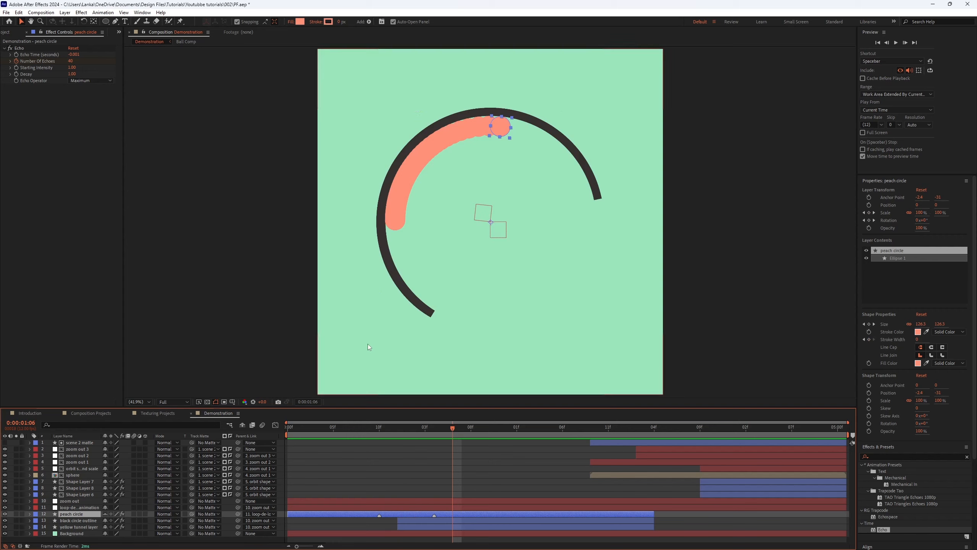
click(379, 434)
mouse_move(379, 432)
mouse_down()
mouse_move(435, 427)
mouse_move(379, 431)
mouse_up()
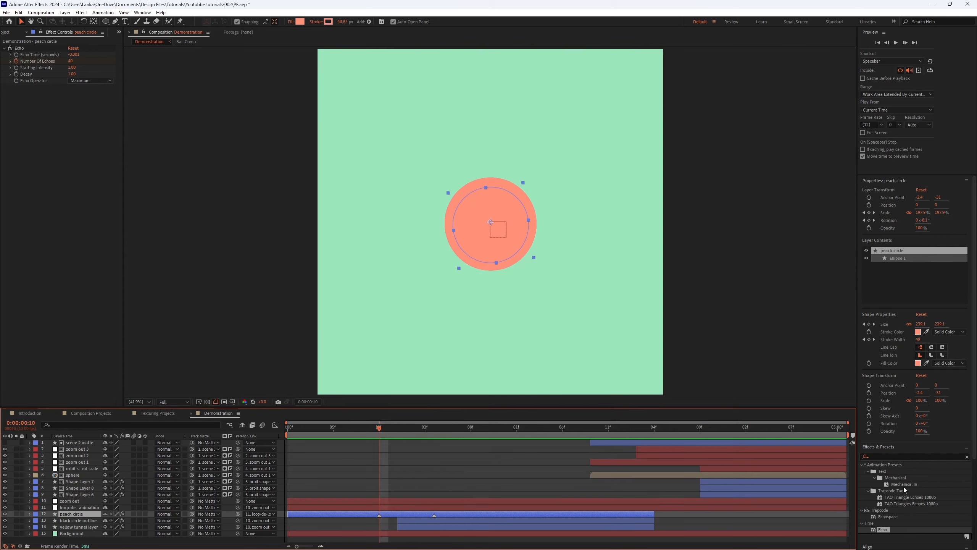
Step: Search the effects for "post" and apply Posterize Time to the peach circle layer
click(900, 457)
key(BackSpace)
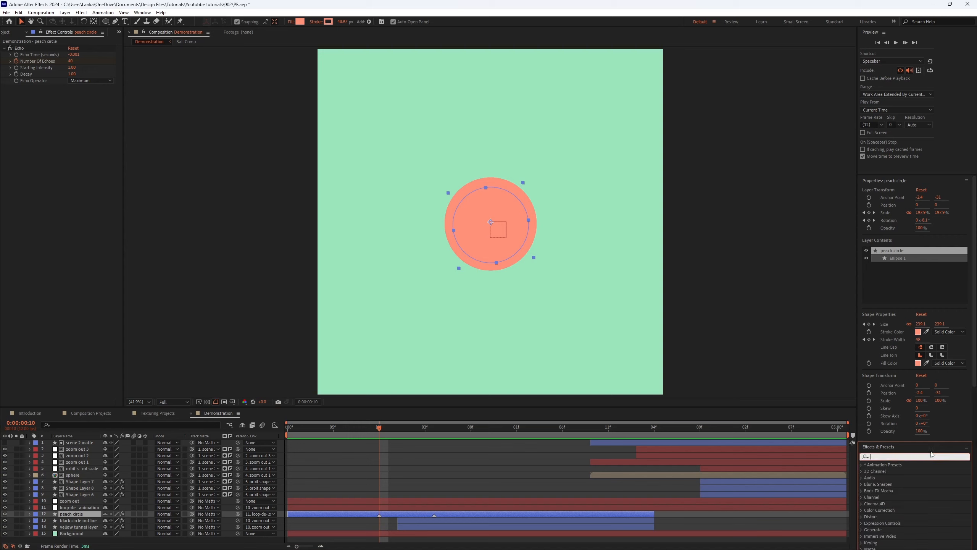
text(post)
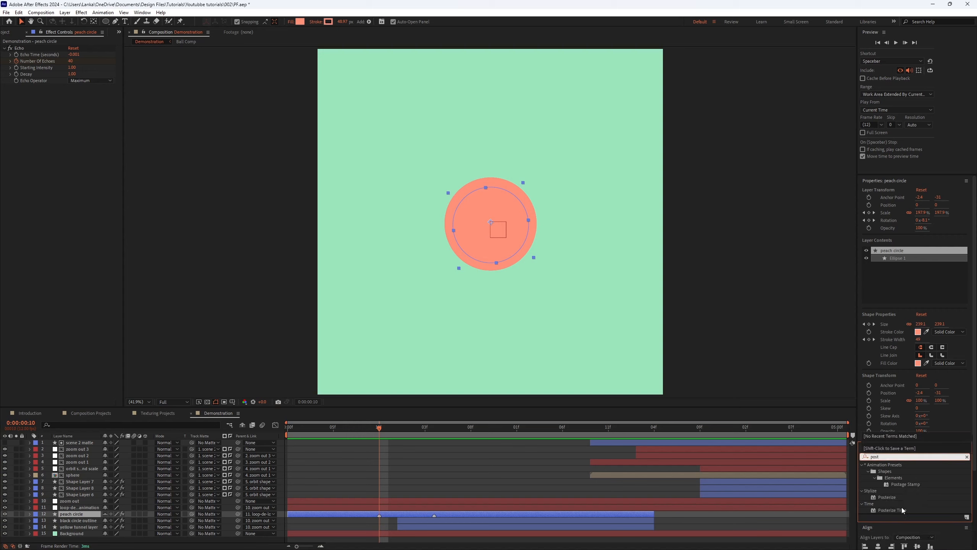
double_click(892, 511)
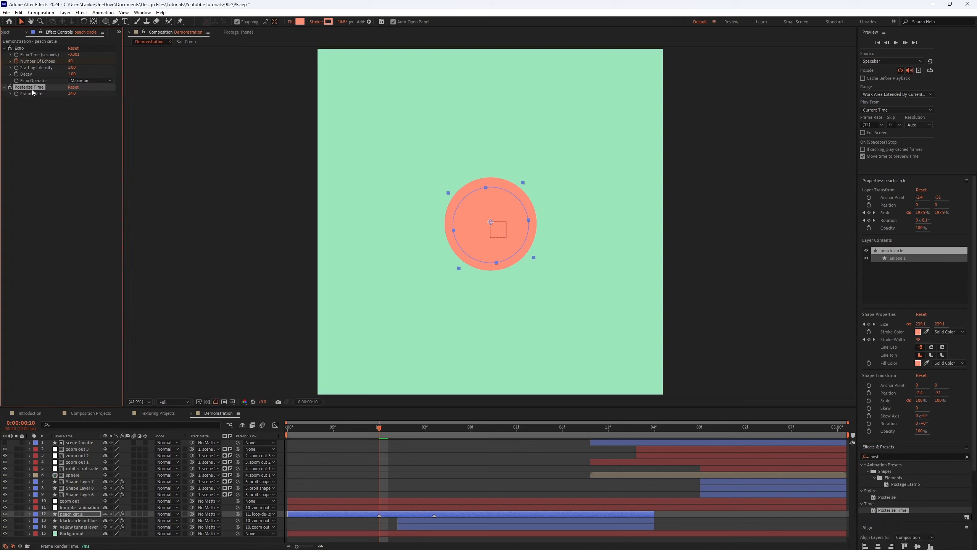
Step: Set Posterize Time's frame rate to 12 and reveal the layer's keyframed properties in the timeline
click(72, 93)
text(12)
key(Return)
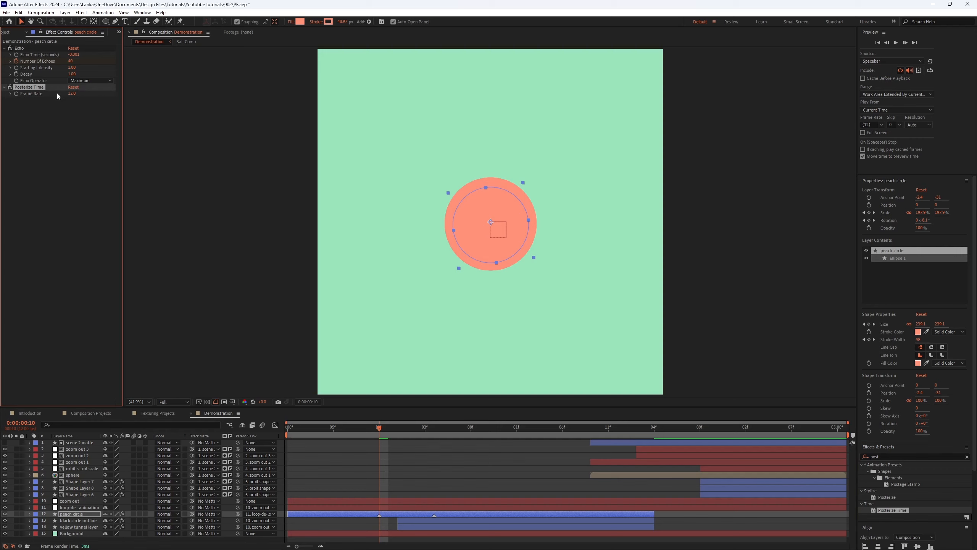
click(16, 94)
key(u)
click(387, 427)
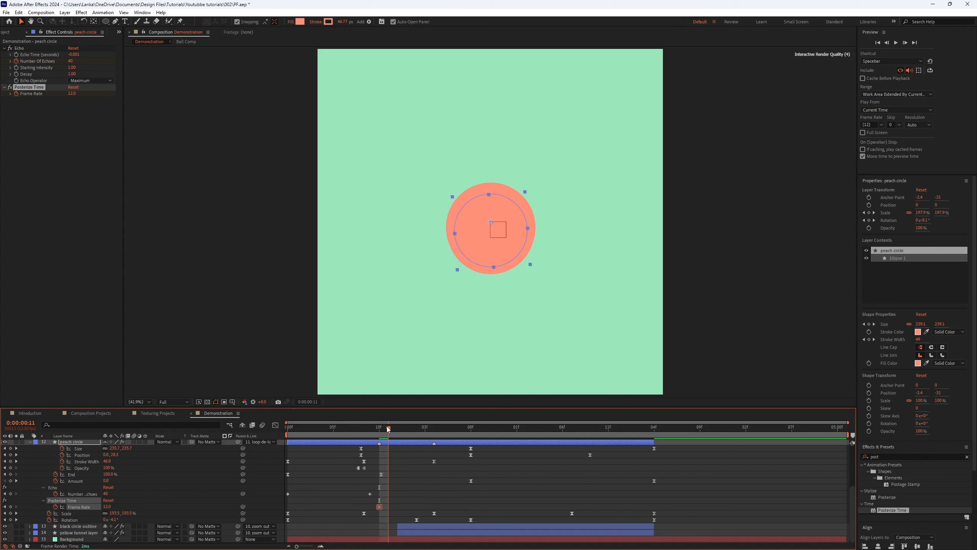
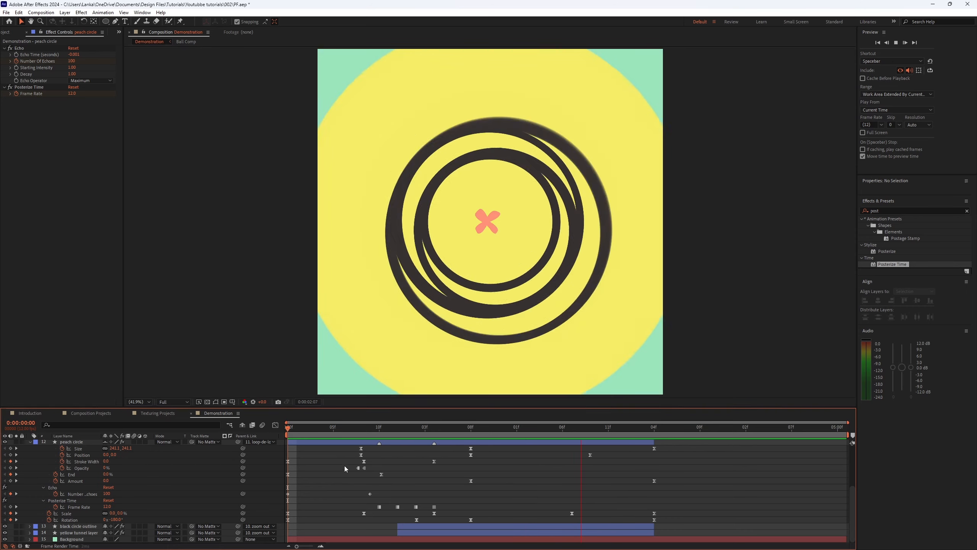
Step: Scrub and play the peach circle animation around the two-second mark
drag(350, 433, 426, 423)
key(space)
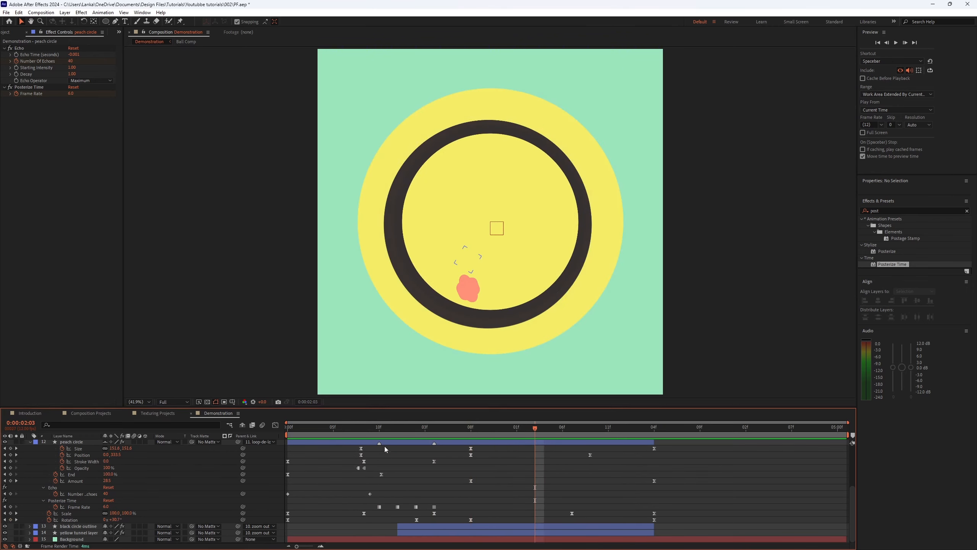
key(space)
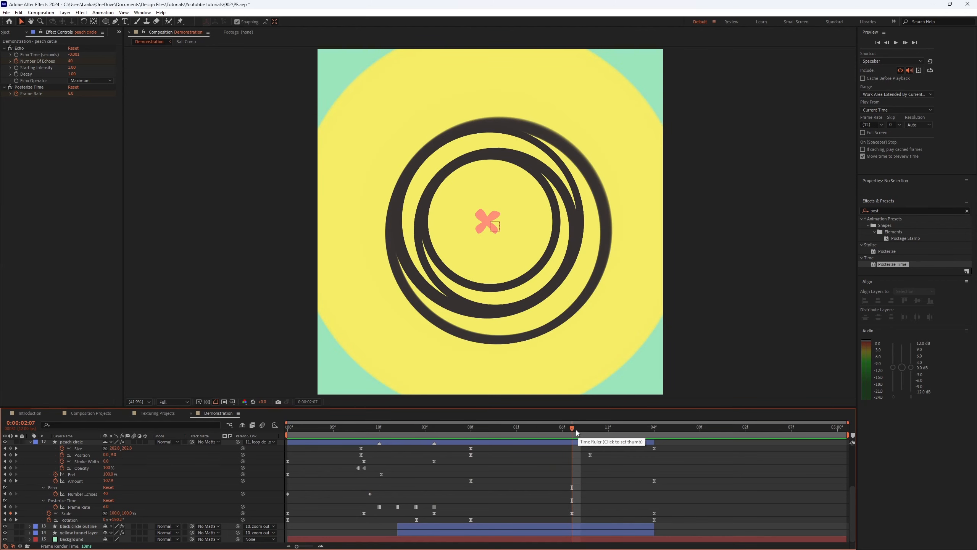
mouse_move(575, 439)
mouse_down()
mouse_move(637, 438)
mouse_move(569, 447)
mouse_up()
click(599, 428)
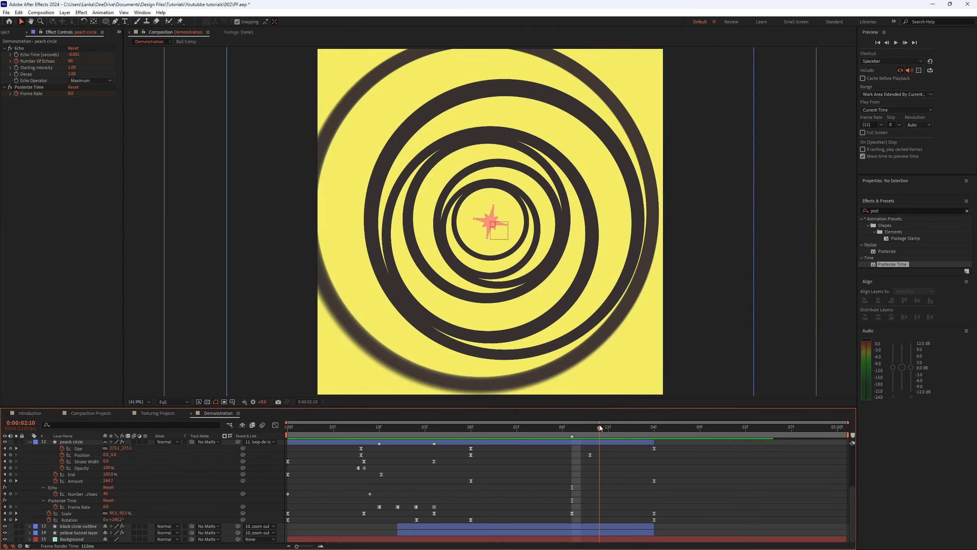
drag(599, 428, 618, 428)
click(564, 434)
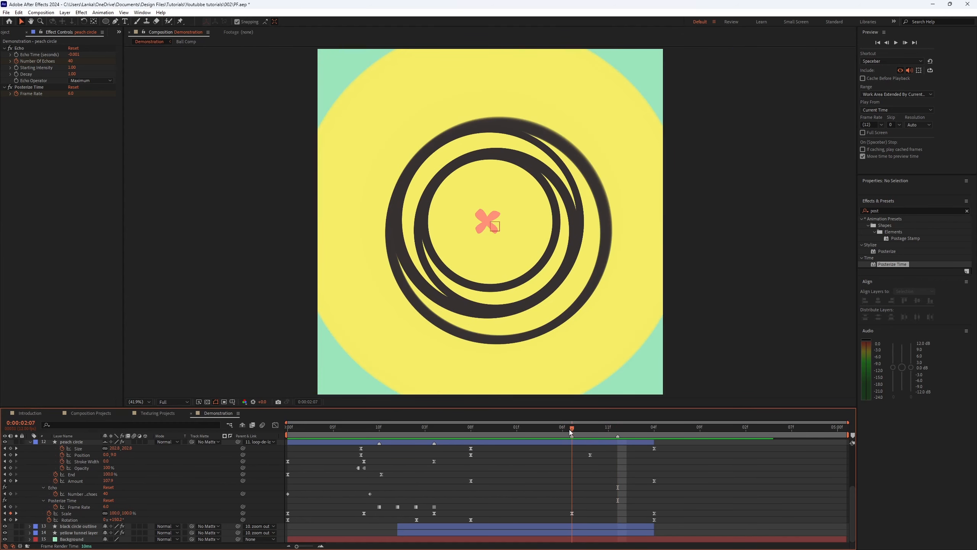
Step: Turn on keyframing for the peach circle's Posterize Time frame rate at about 2:07 and step forward a few frames
click(10, 94)
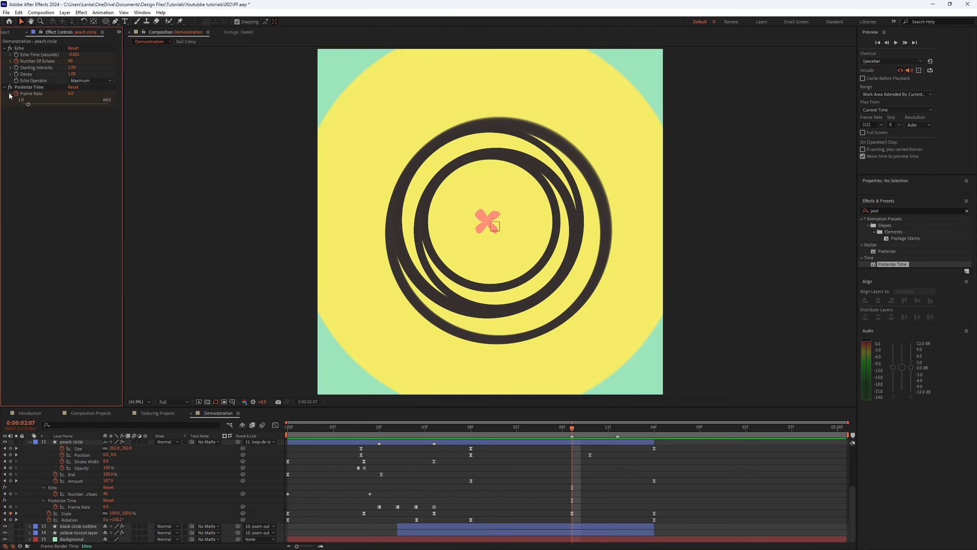
click(11, 507)
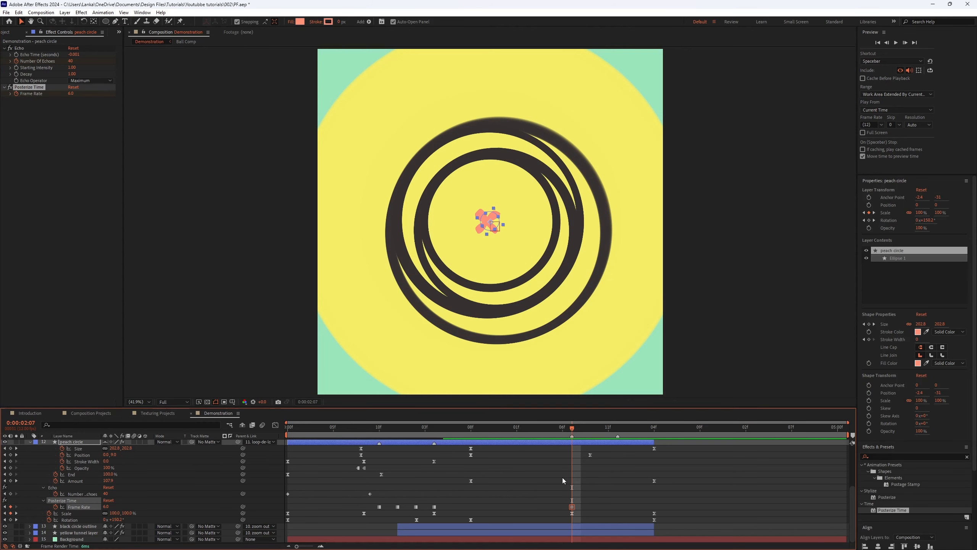
key(Page_Down)
key(Page_Down)
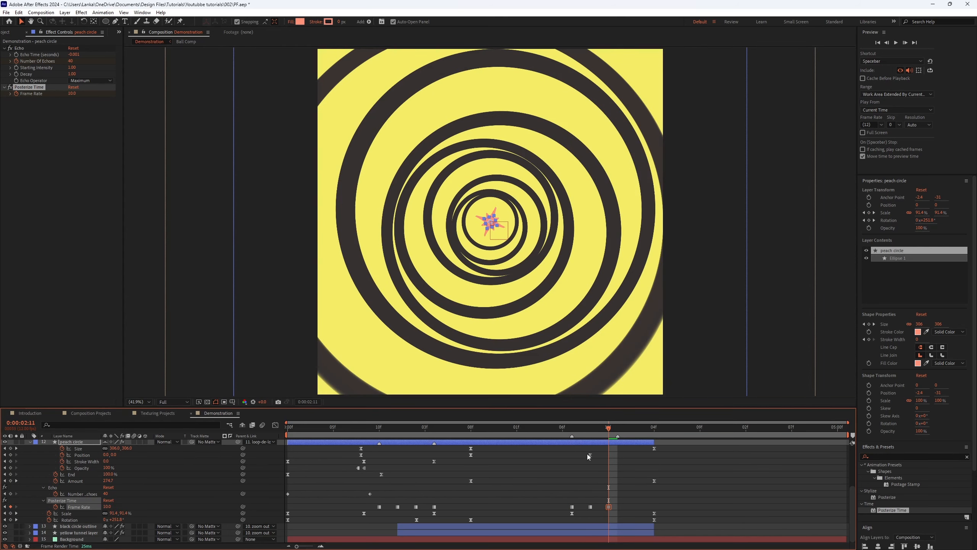
key(Page_Down)
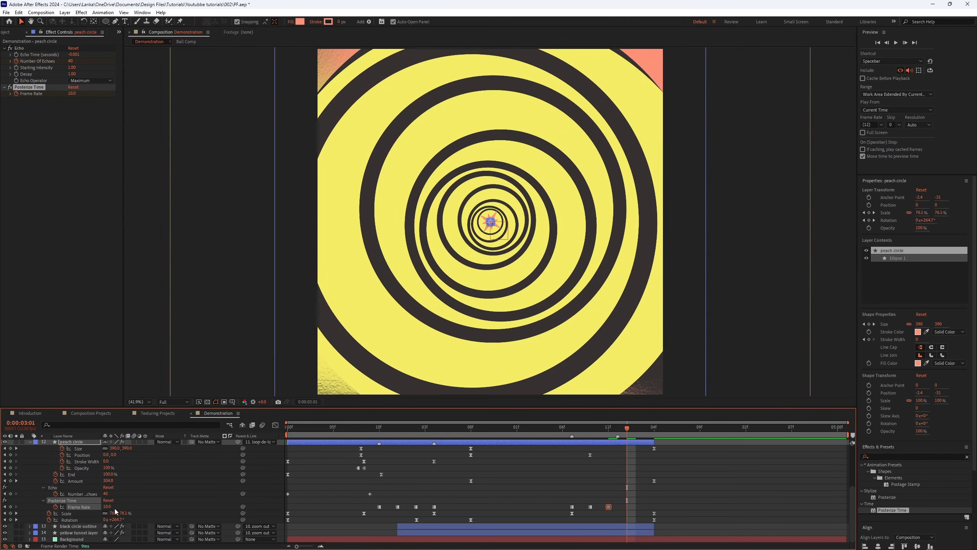
Step: Select the peach circle's frame-rate keyframes and play the animation from about two seconds
drag(571, 437, 618, 434)
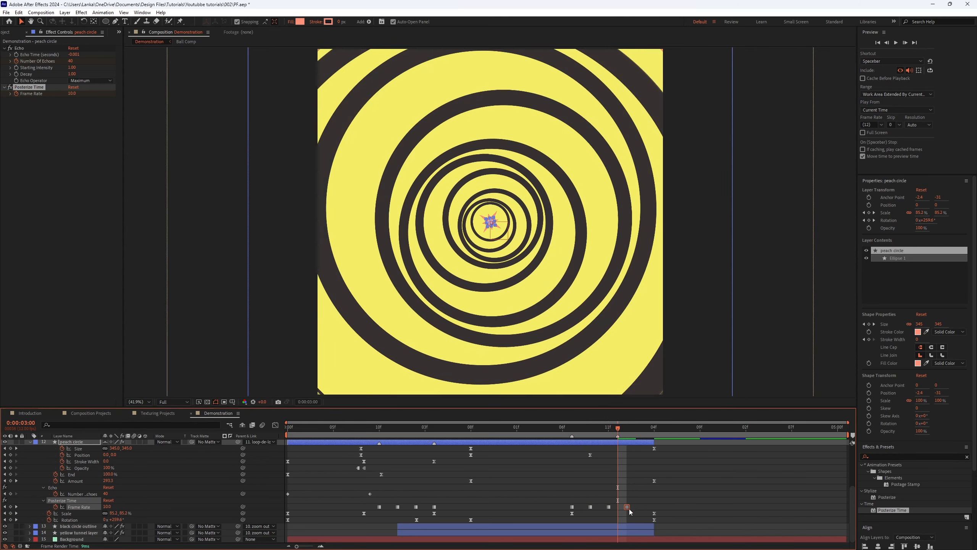
drag(634, 503, 540, 509)
click(553, 429)
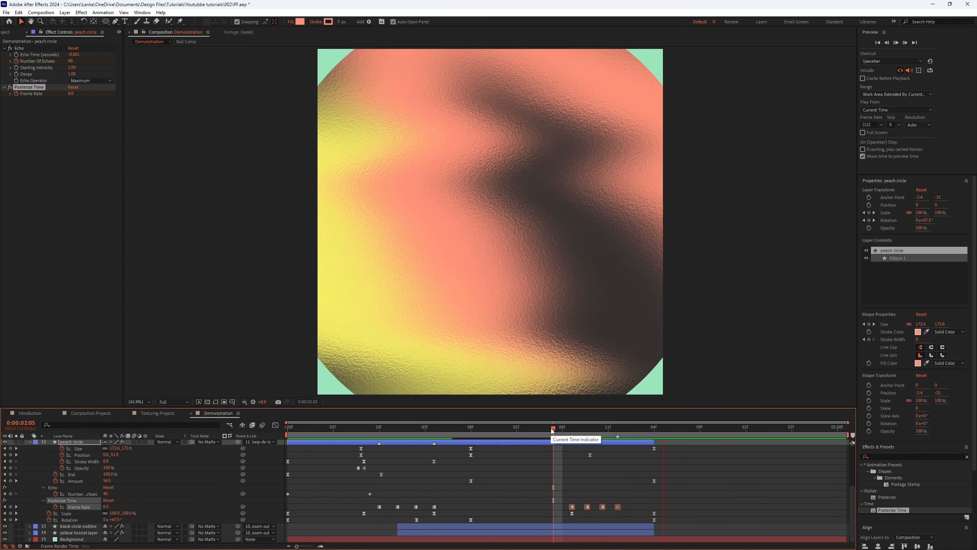
key(space)
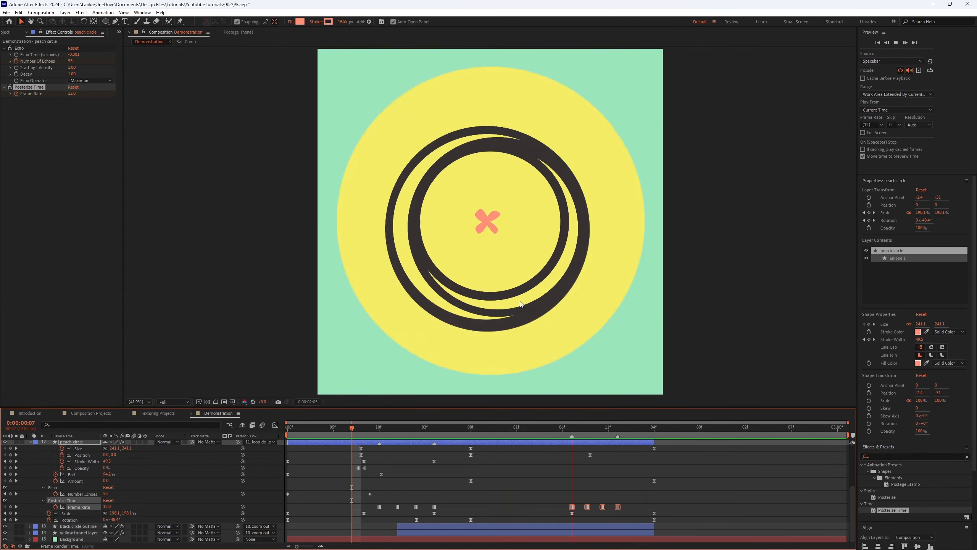
key(space)
Step: Deselect the layer, collapse all layer properties and scrub the composition around one second
click(522, 480)
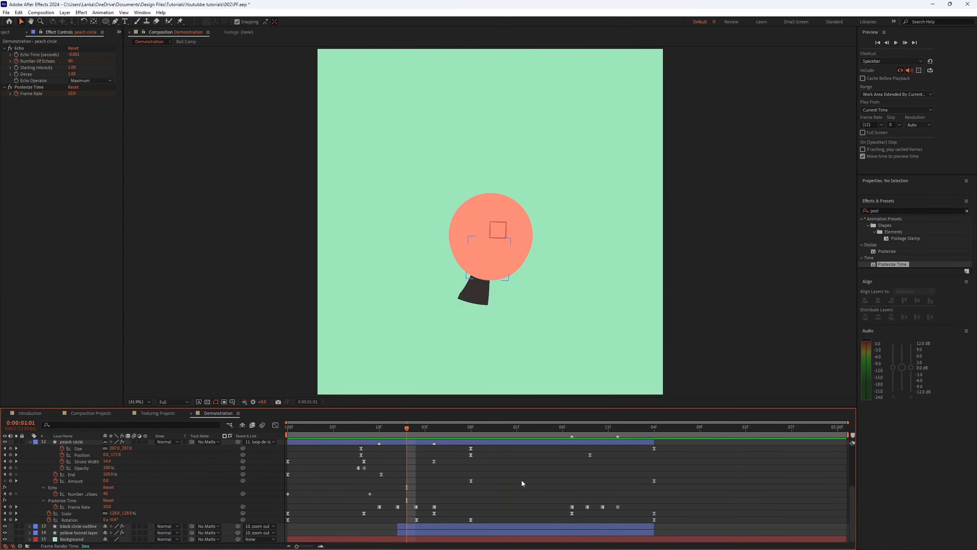
key(u)
key(u)
key(u)
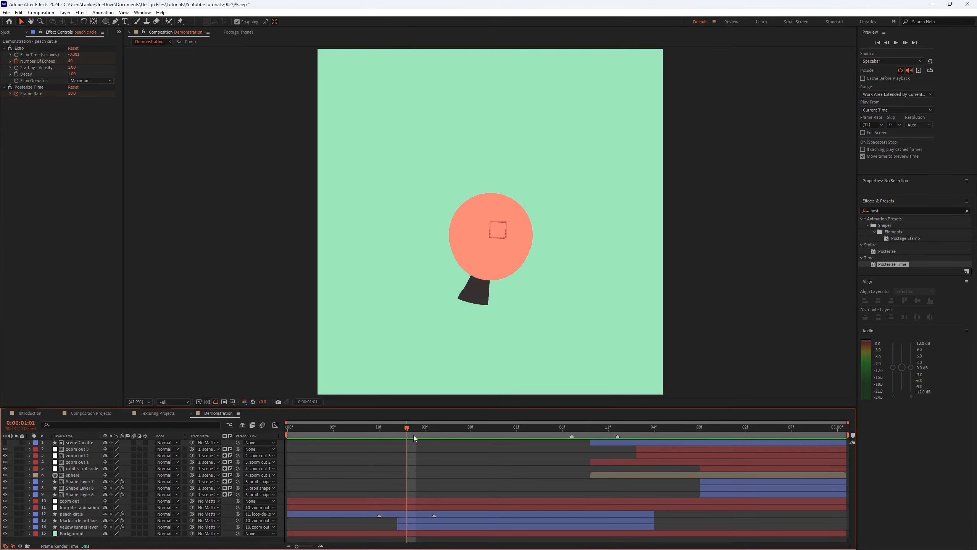
drag(414, 436, 581, 428)
drag(475, 428, 503, 446)
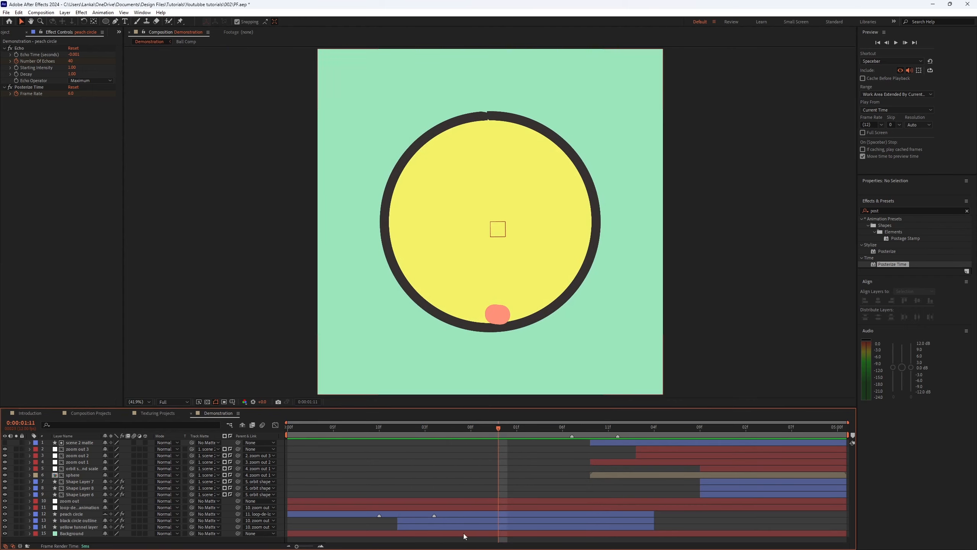
Step: Apply Posterize Time to the black circle outline layer and set its frame rate to 12
click(72, 520)
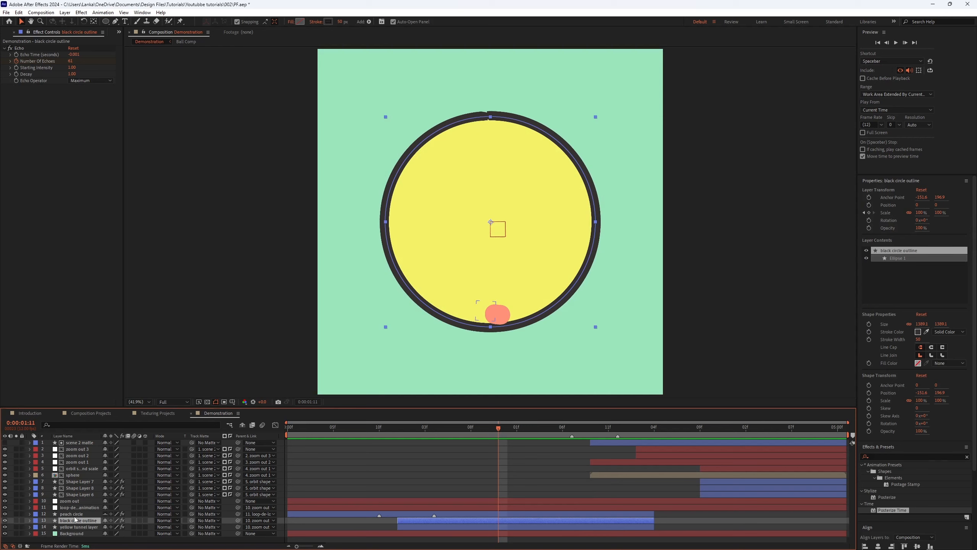
drag(887, 511, 68, 88)
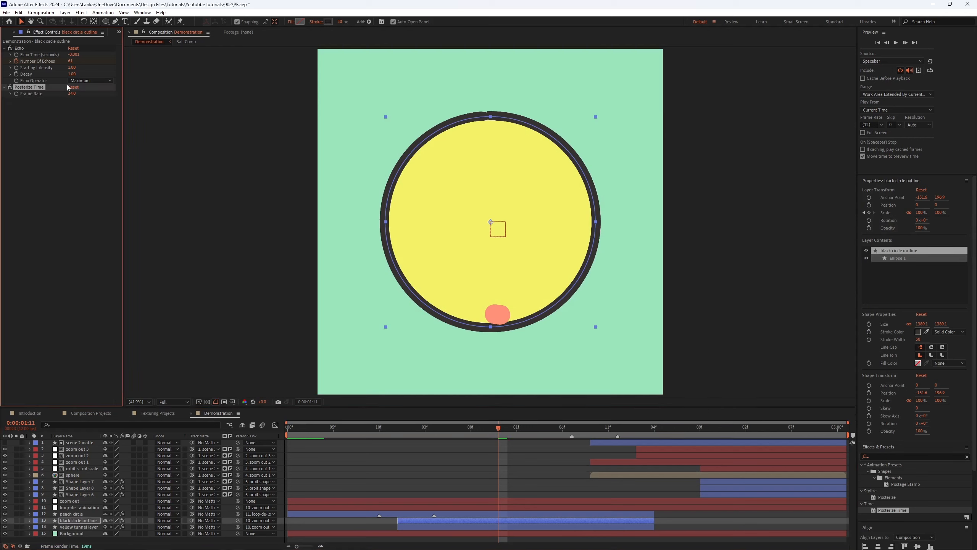
text(12)
key(Return)
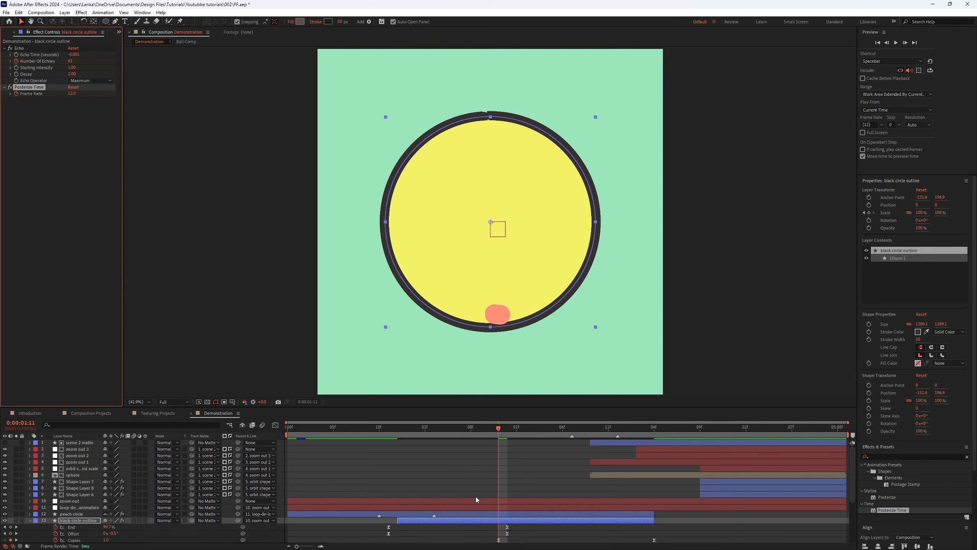
Step: Reveal the black circle outline's keyframes and keyframe its Posterize Time frame rate near two seconds, entering 8
key(u)
click(513, 430)
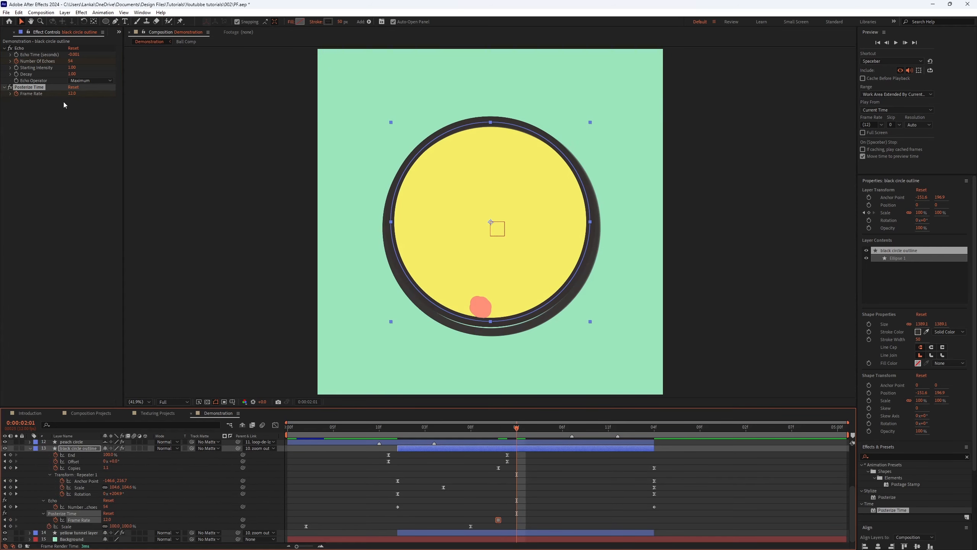
click(73, 94)
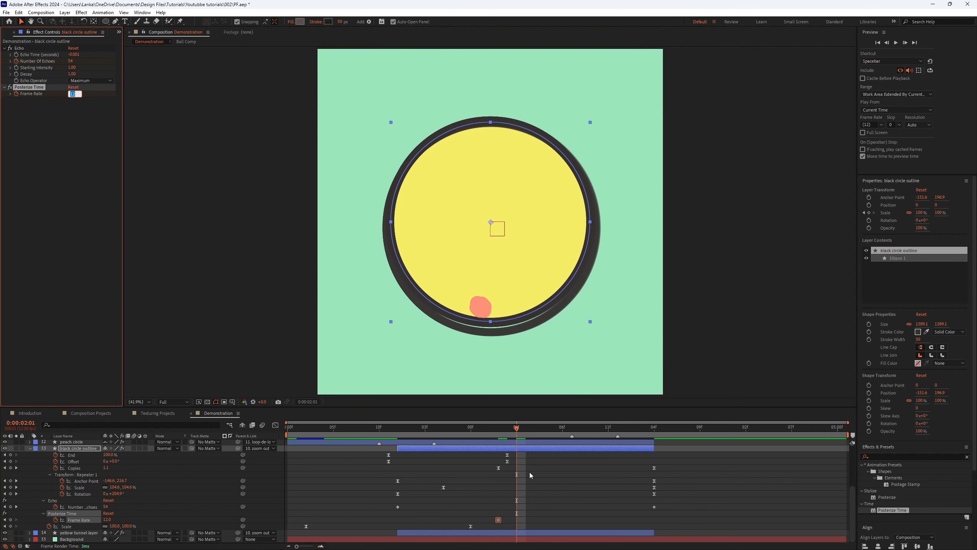
key(space)
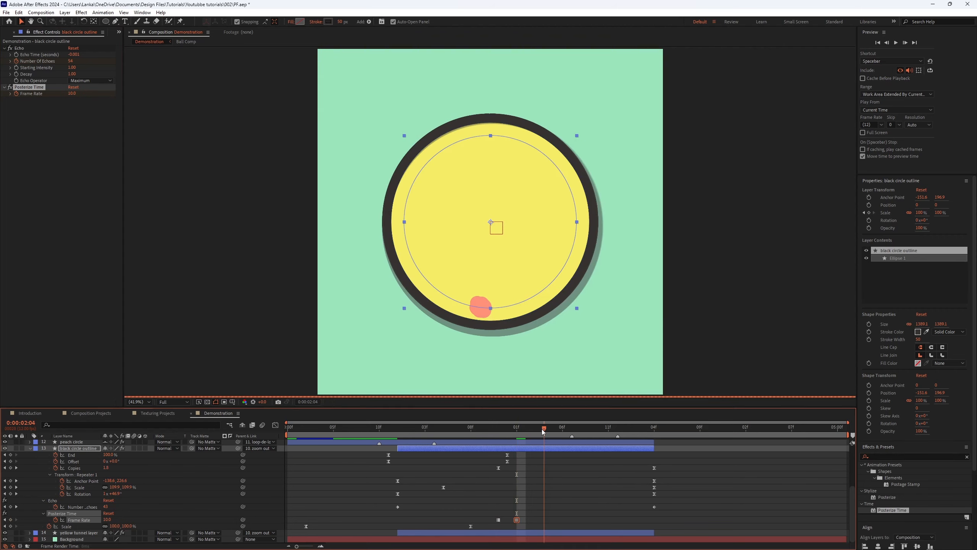
click(73, 94)
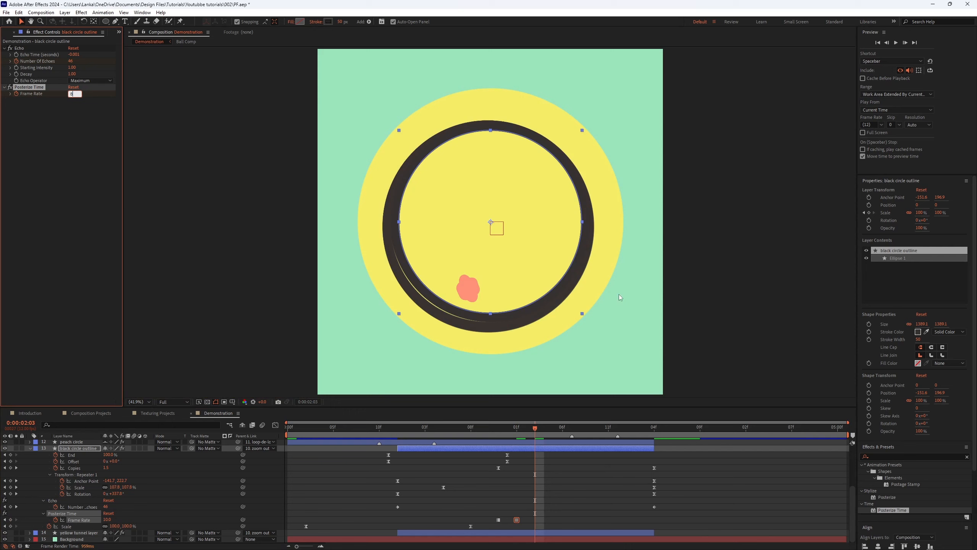
text(8)
key(Return)
Step: Play the composition from the start to review both posterized layers
click(482, 425)
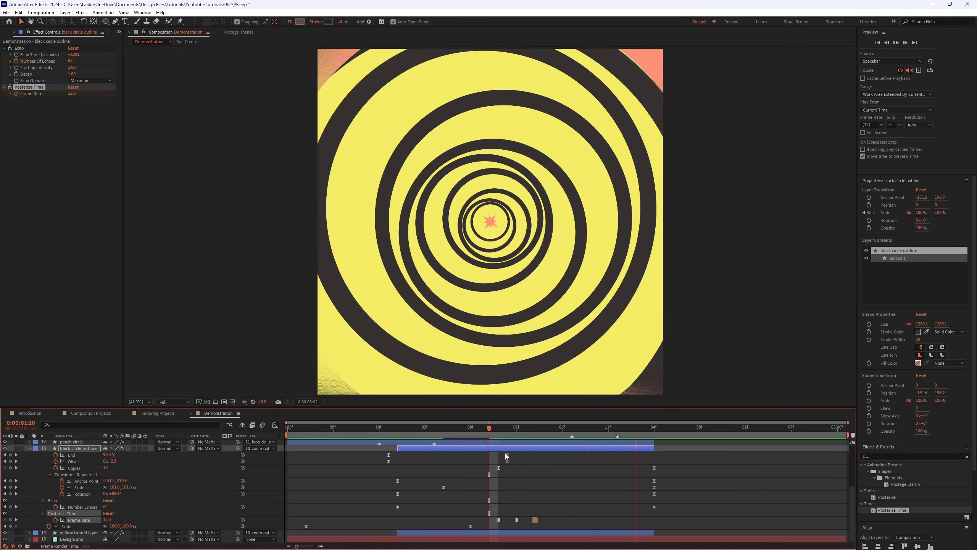
click(425, 427)
key(space)
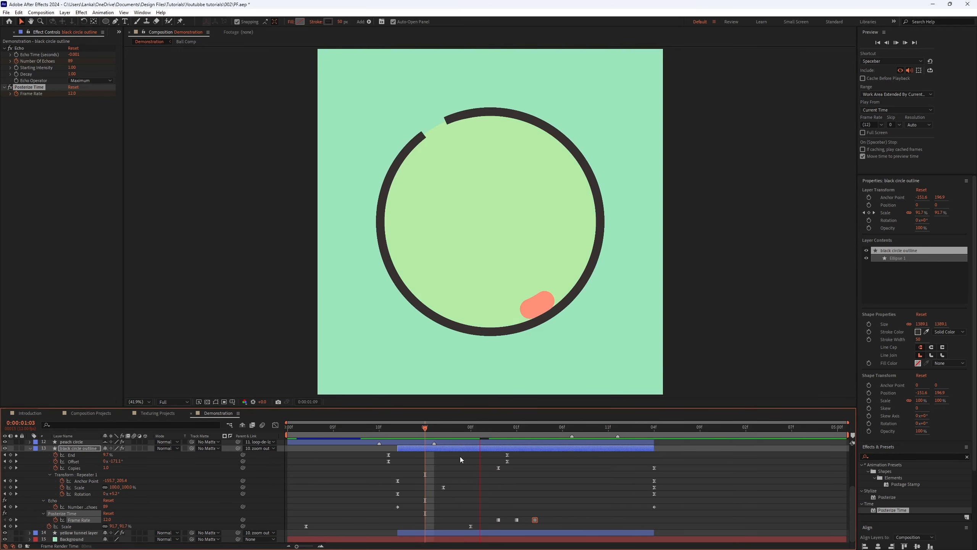
click(356, 441)
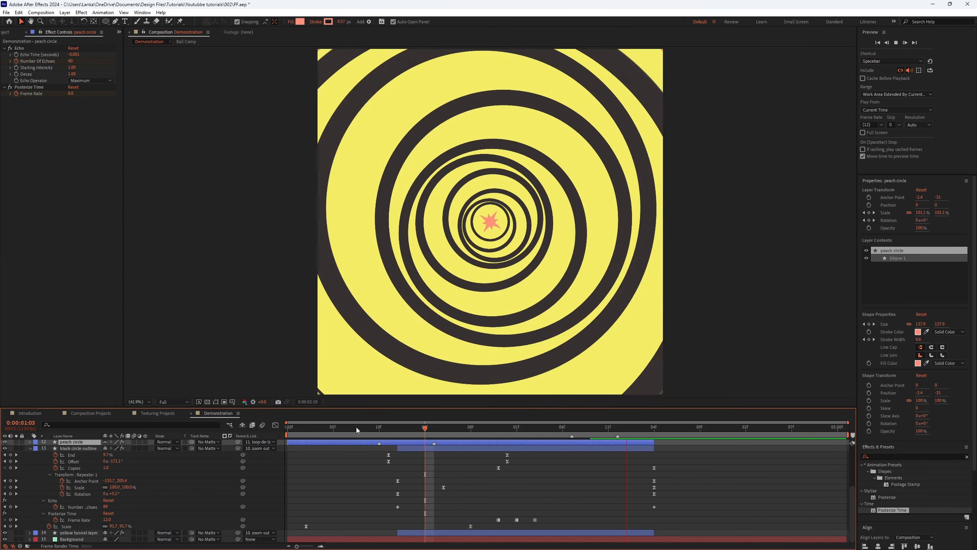
drag(356, 428, 276, 441)
key(space)
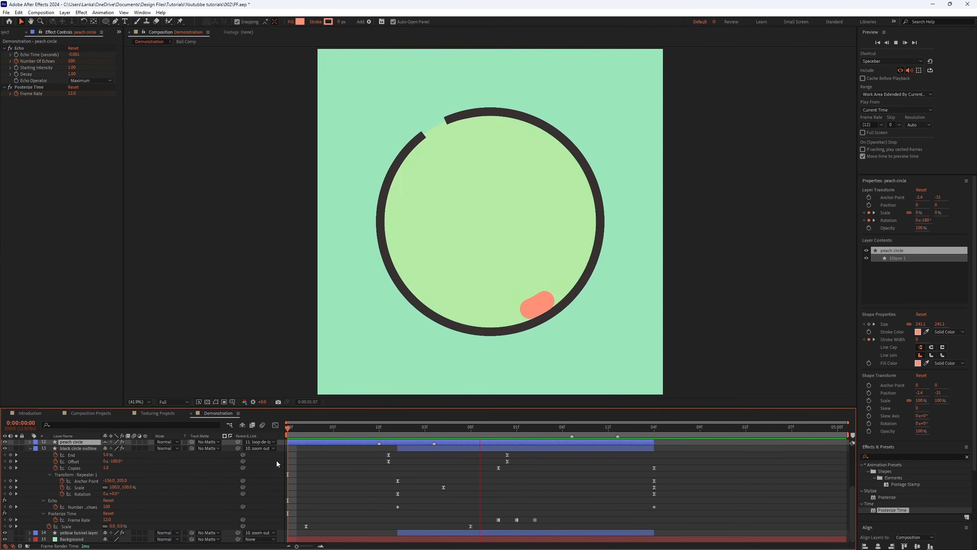
key(space)
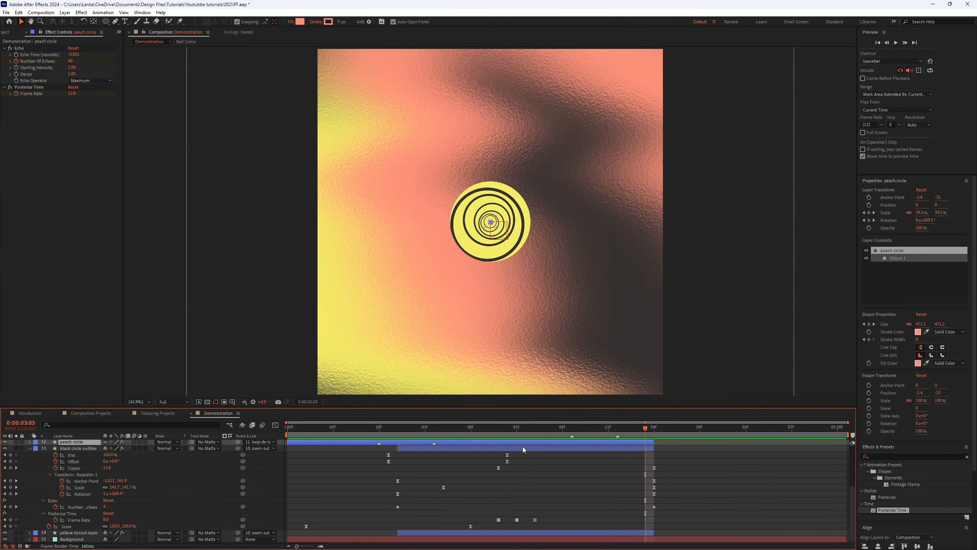
Step: Copy the black circle outline's first frame-rate keyframe to about 2:03 and delete the middle keyframe
click(537, 432)
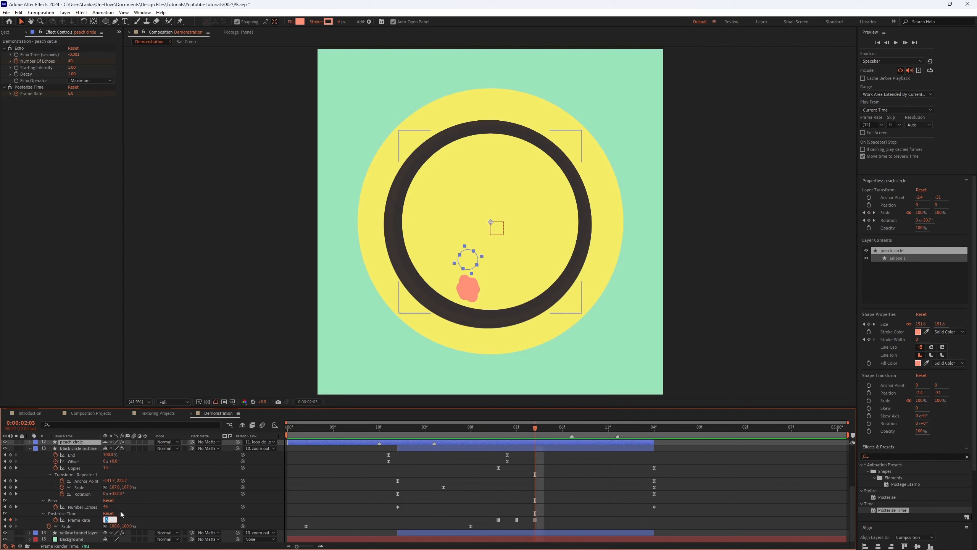
click(499, 520)
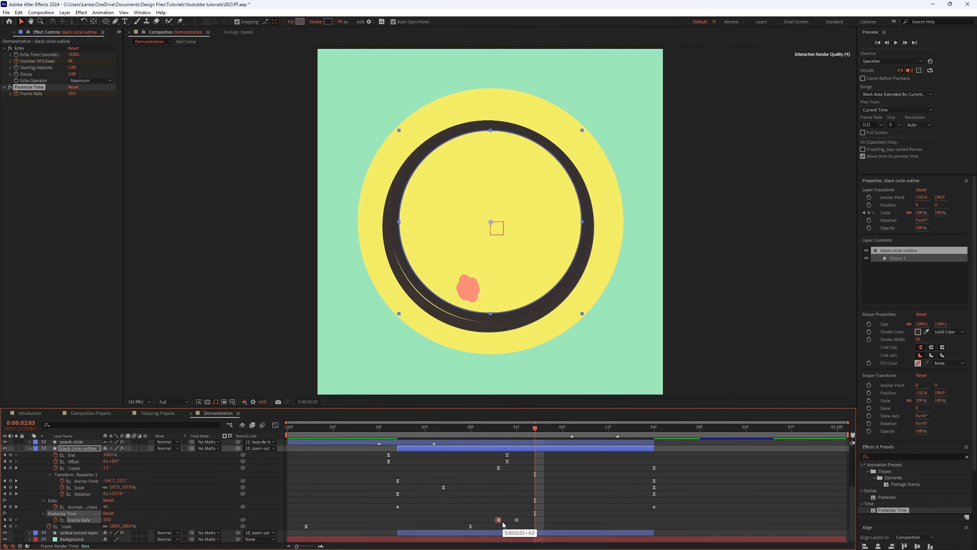
key(ctrl+c)
key(ctrl+v)
click(535, 519)
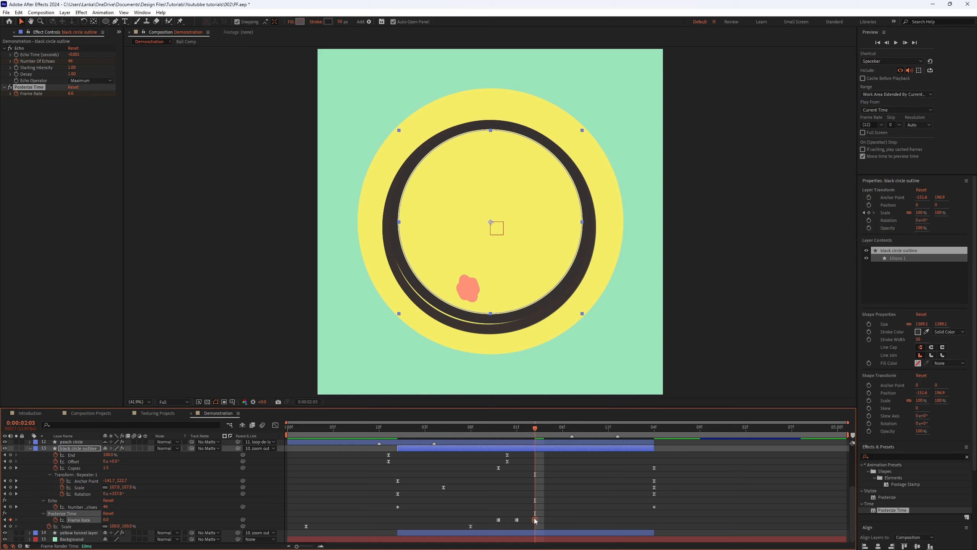
click(517, 520)
key(Delete)
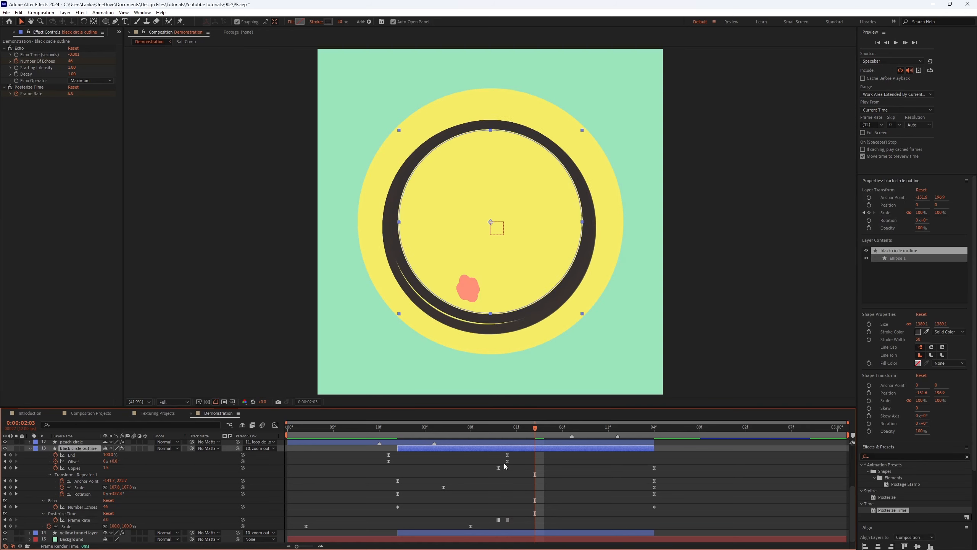
Step: Play back the composition around one to three seconds to review the stepped animation
drag(494, 431, 324, 444)
key(space)
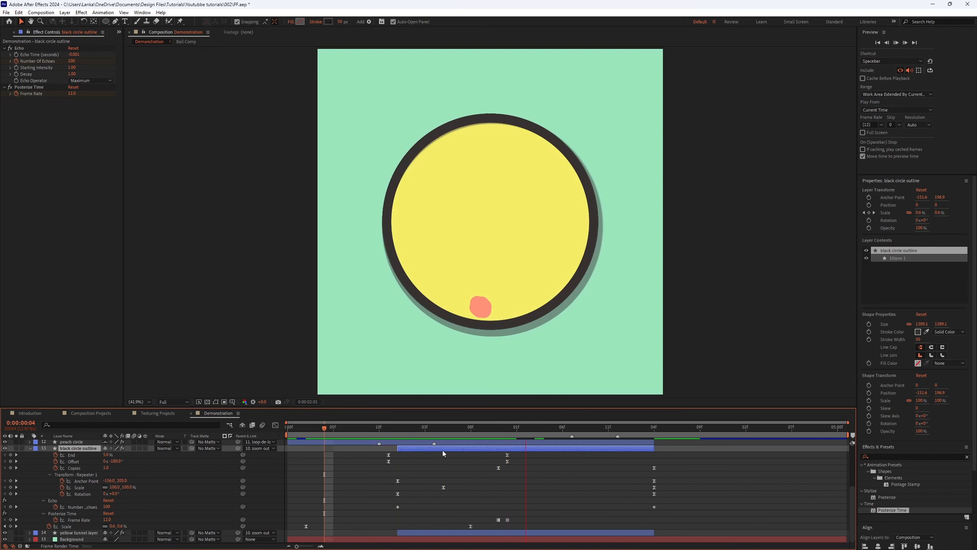
click(488, 427)
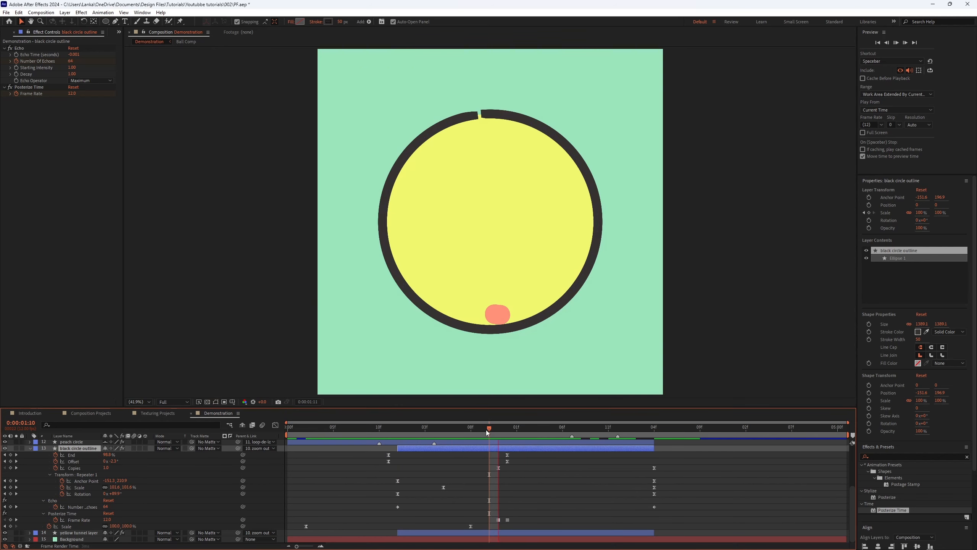
key(space)
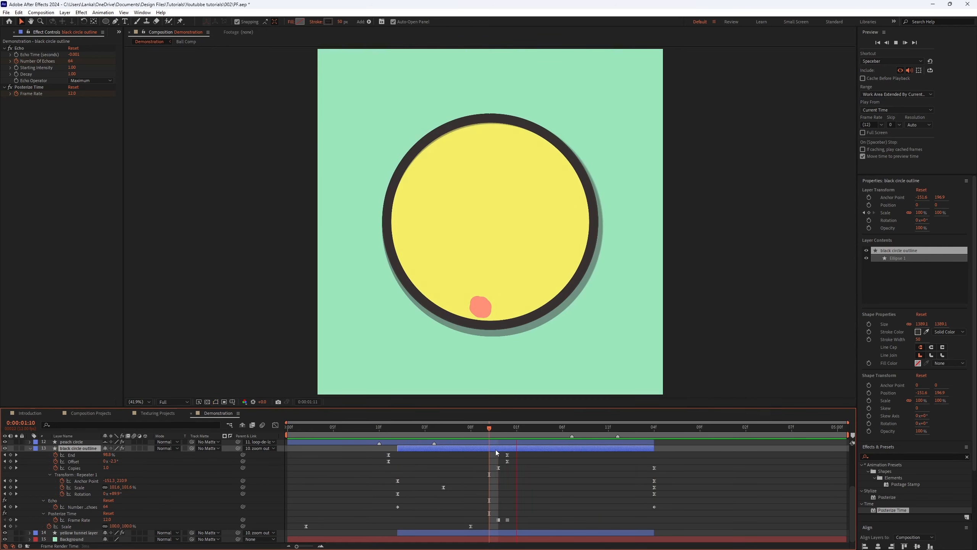
key(space)
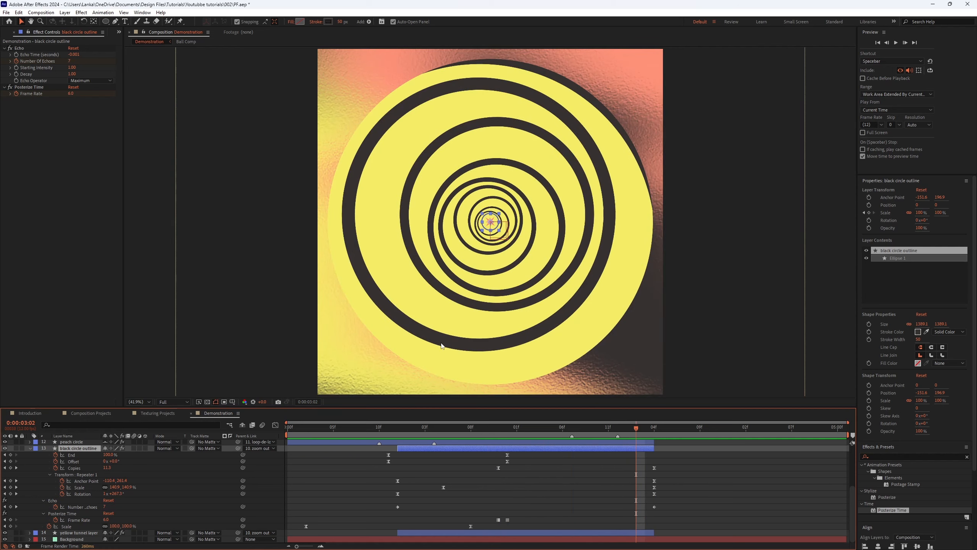
click(496, 428)
key(space)
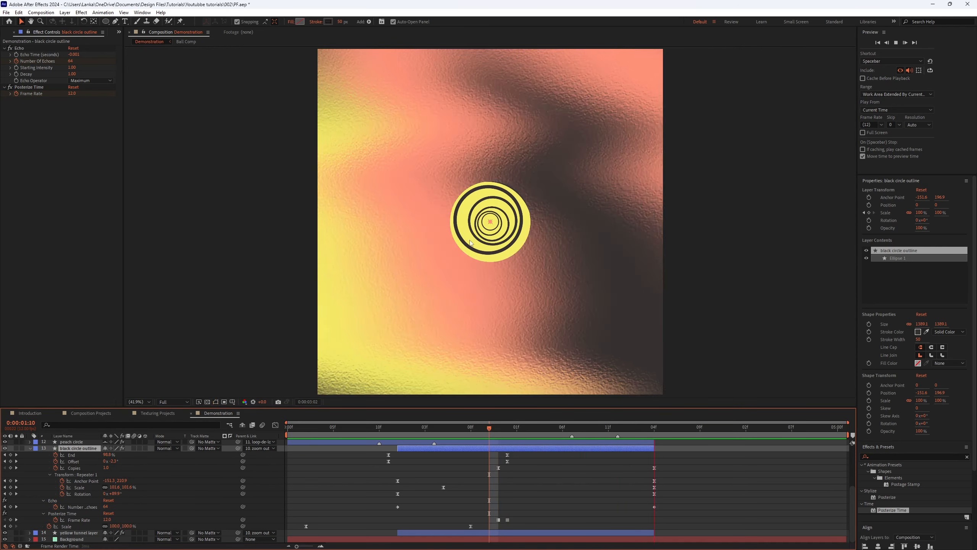
Step: Paste the black circle outline's Posterize Time frame-rate keyframes onto the yellow tunnel layer at about 1:11
click(497, 429)
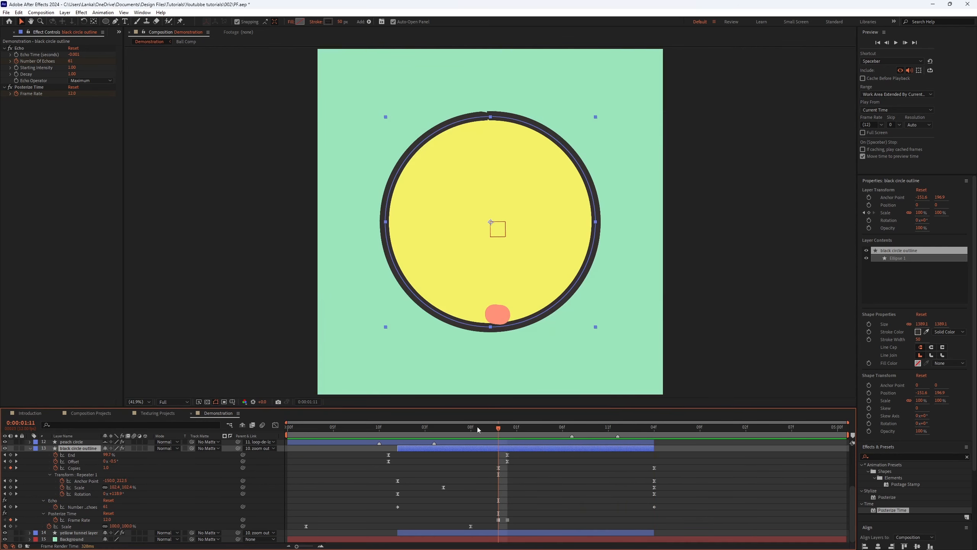
drag(525, 512, 485, 526)
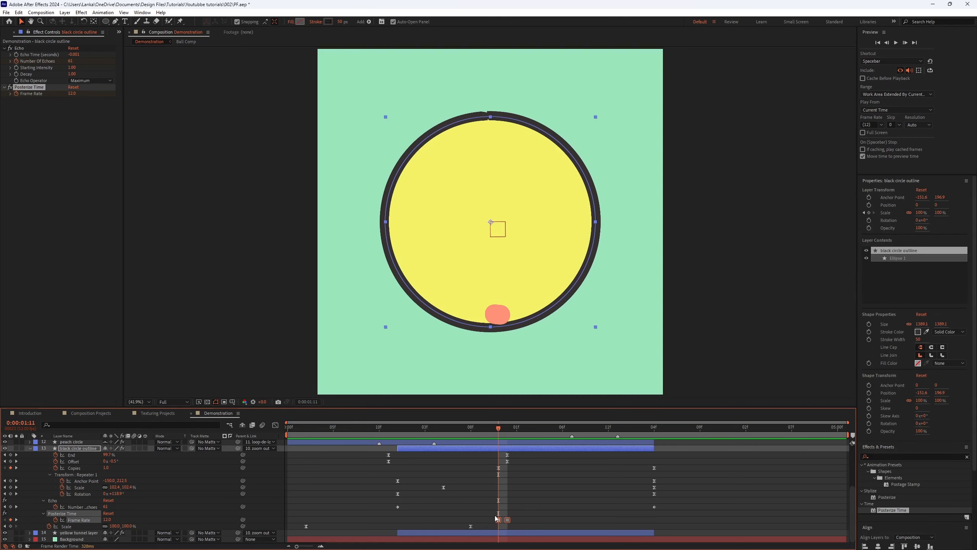
drag(570, 490, 492, 520)
click(515, 533)
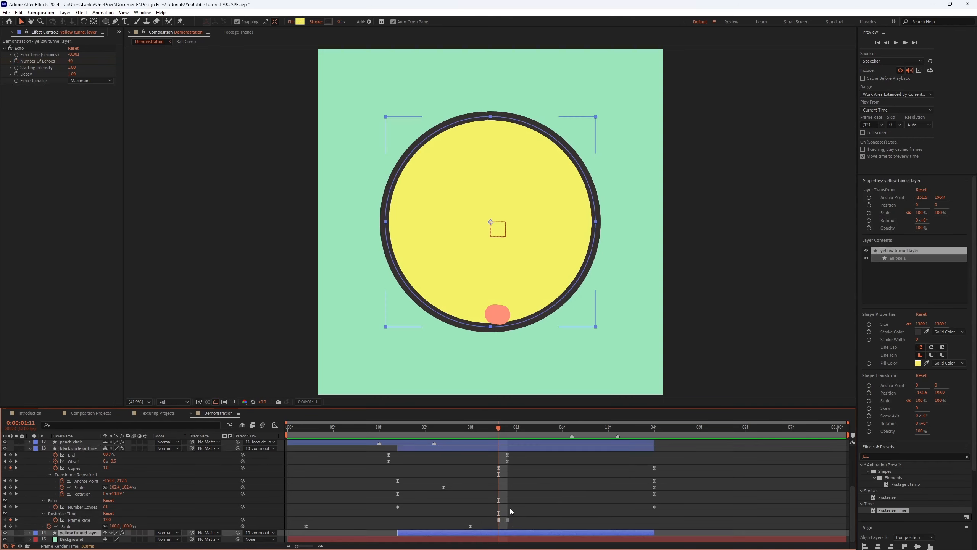
key(ctrl+v)
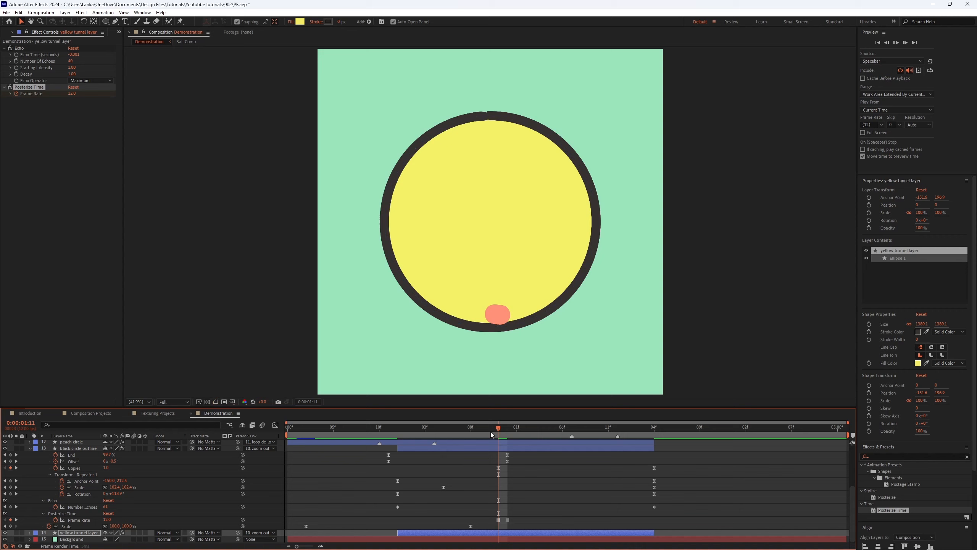
Step: Play the composition from the start to review the yellow tunnel layer's stepped animation
key(space)
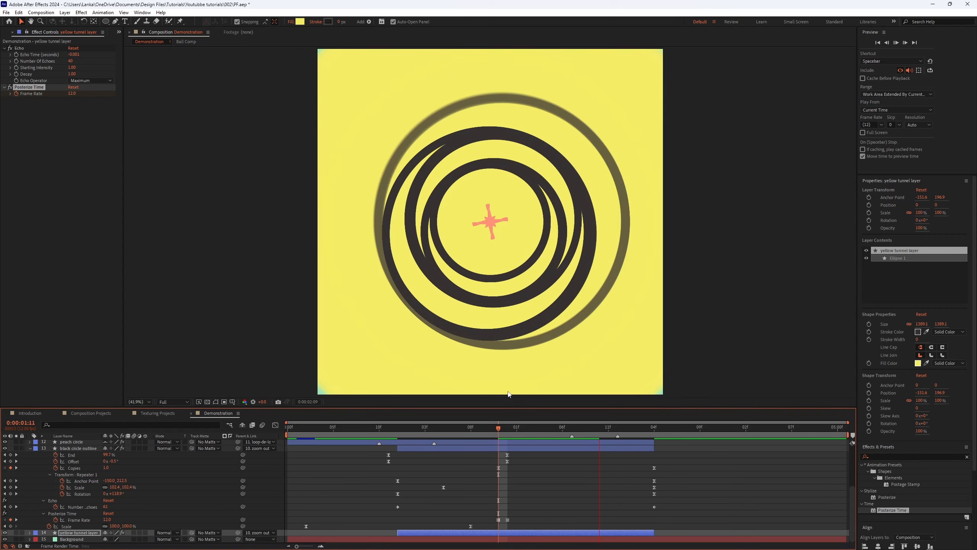
drag(409, 427, 187, 477)
key(space)
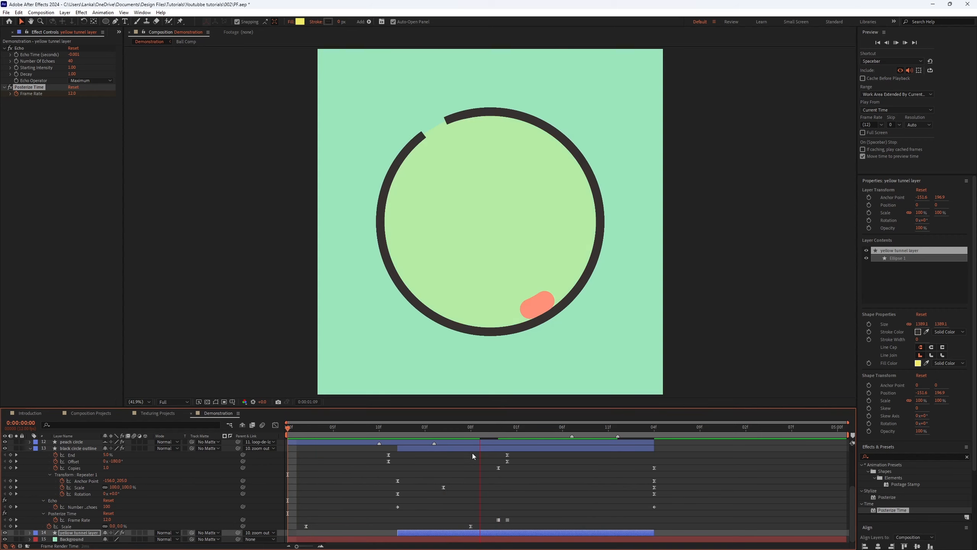
click(444, 427)
key(space)
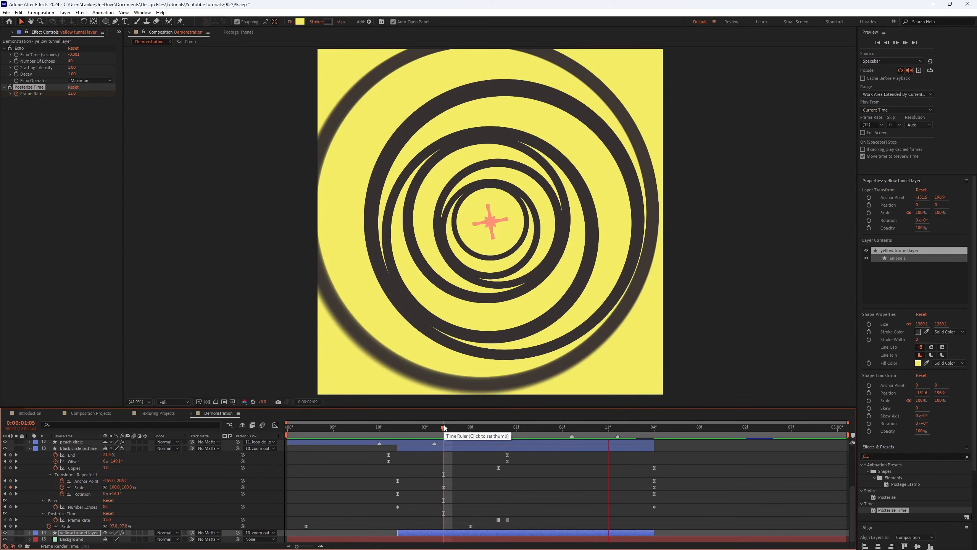
click(484, 427)
click(311, 428)
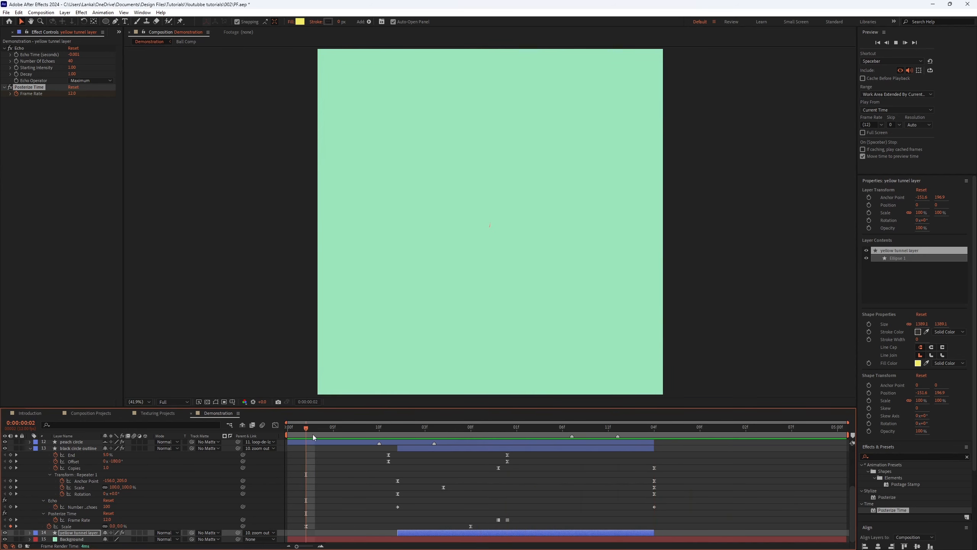
key(space)
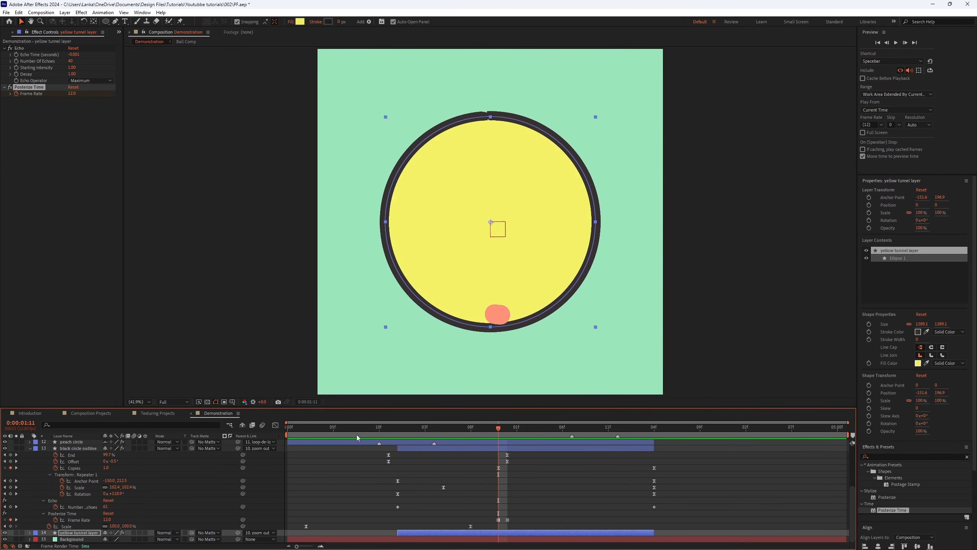
Step: Scrub and play through the first three seconds to compare both posterized layers
click(293, 431)
drag(315, 432, 351, 465)
click(336, 472)
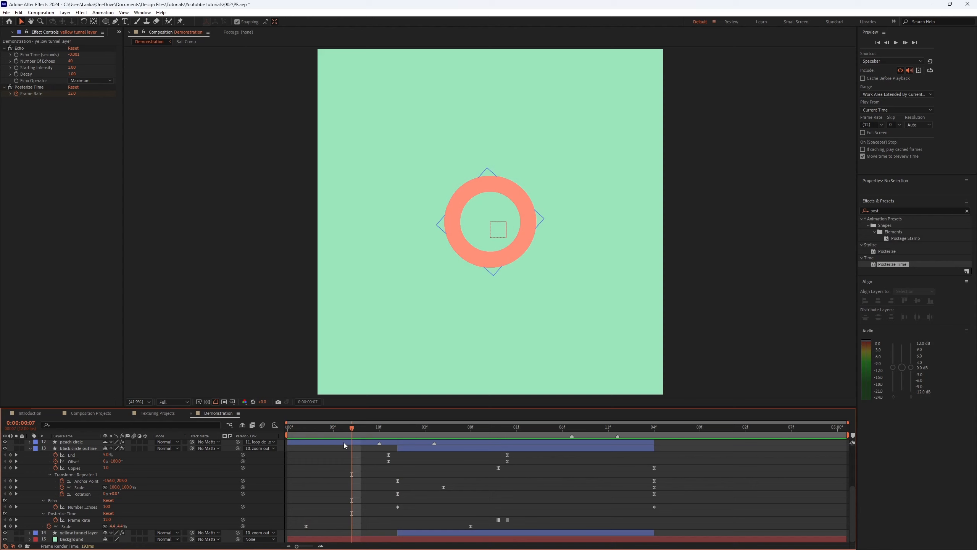
drag(361, 431, 379, 440)
key(space)
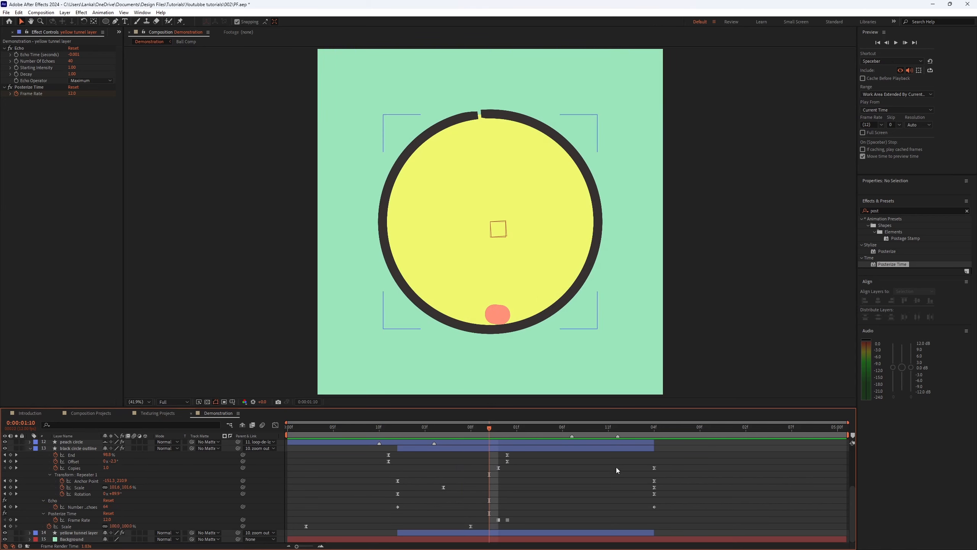
key(space)
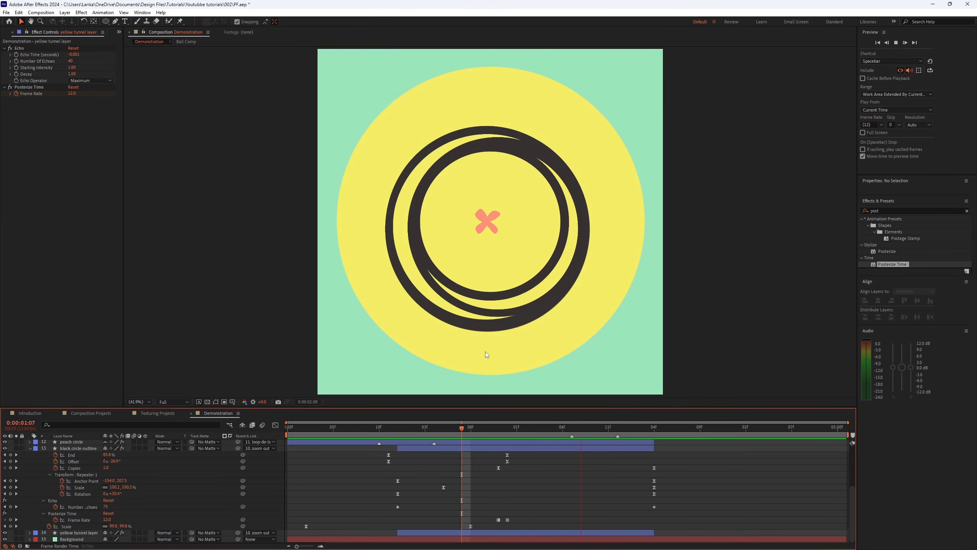
key(space)
drag(514, 429, 568, 426)
key(space)
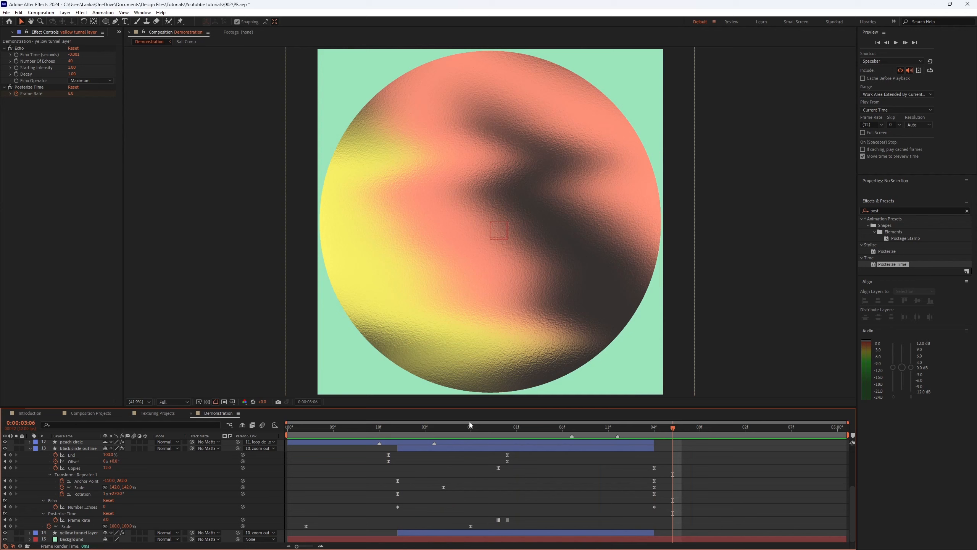
key(space)
key(space)
key(space)
drag(514, 431, 509, 430)
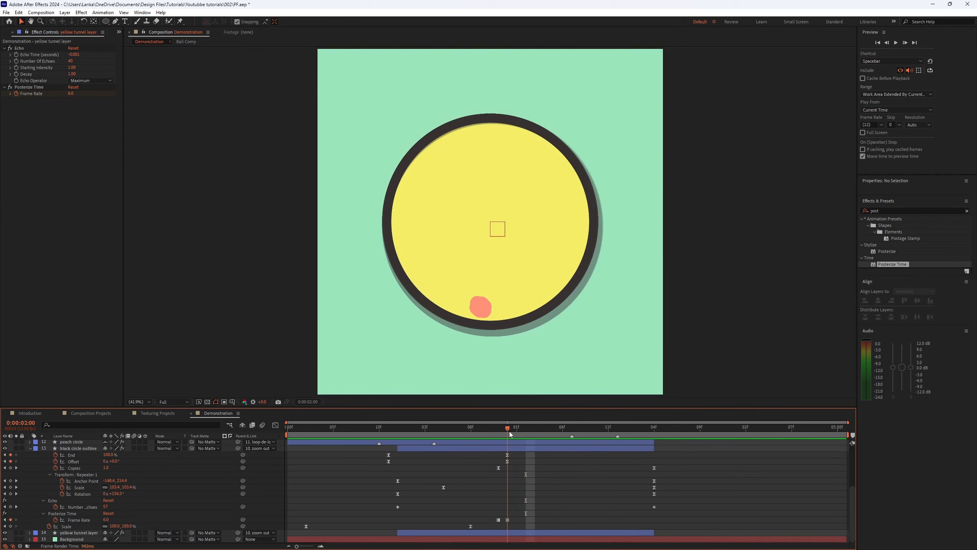
Step: Add a black circle outline frame-rate keyframe just after two seconds with a value of 10
drag(508, 520, 526, 520)
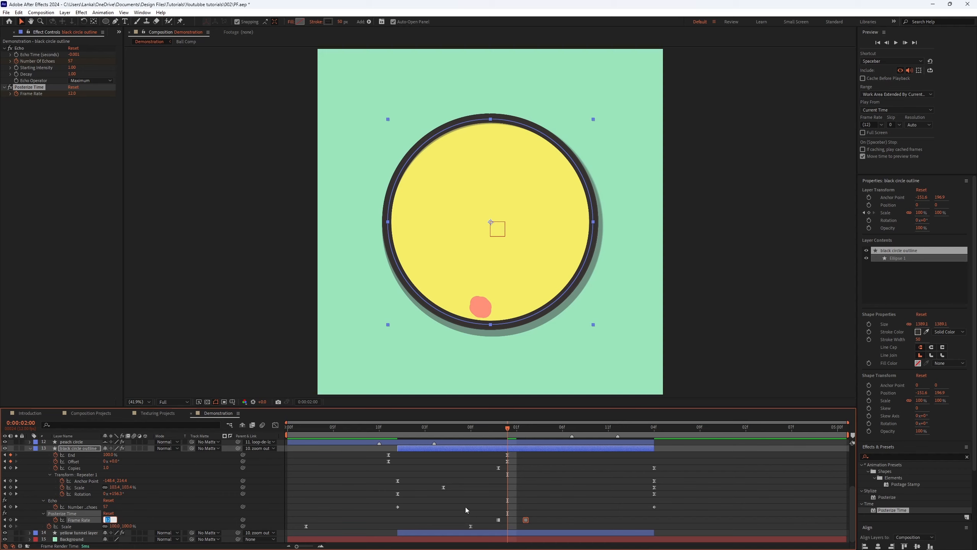
text(10)
key(Return)
click(517, 428)
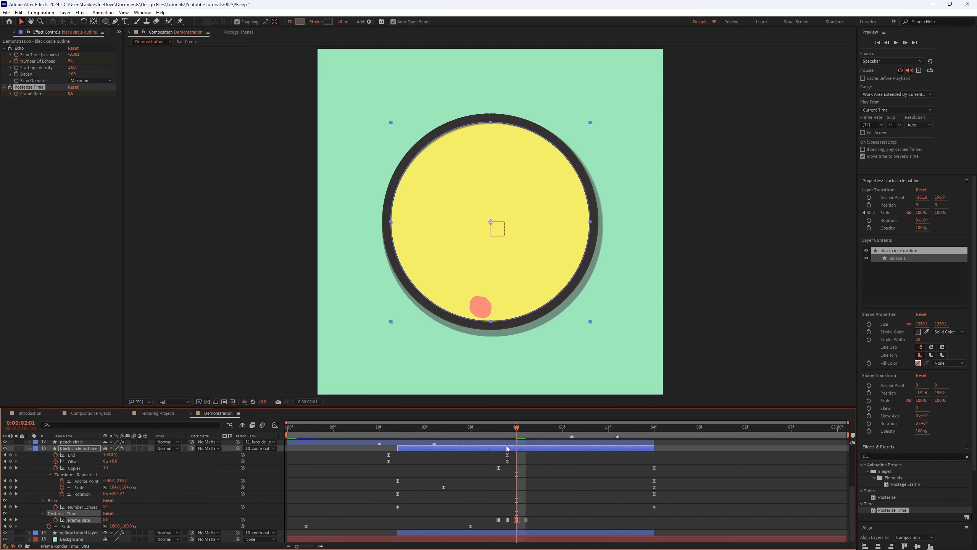
Step: Copy the black circle outline's frame-rate keyframes onto the yellow tunnel layer at about 1:11 and save the project
click(498, 428)
drag(567, 516, 480, 524)
click(518, 534)
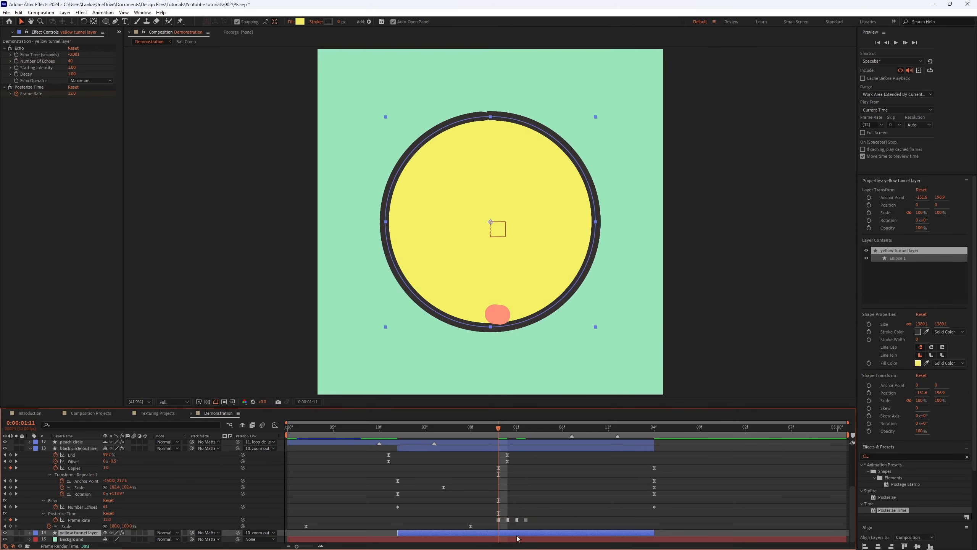
key(space)
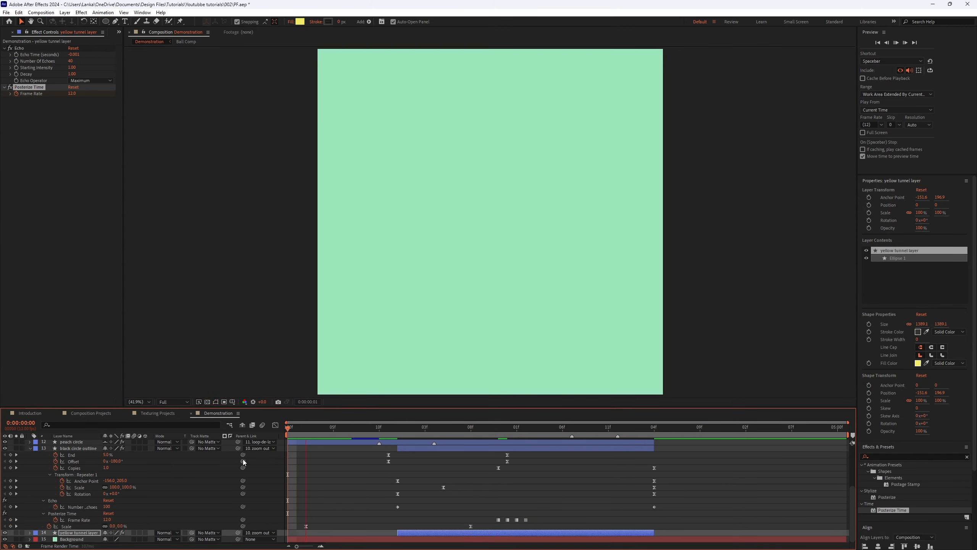
key(ctrl+s)
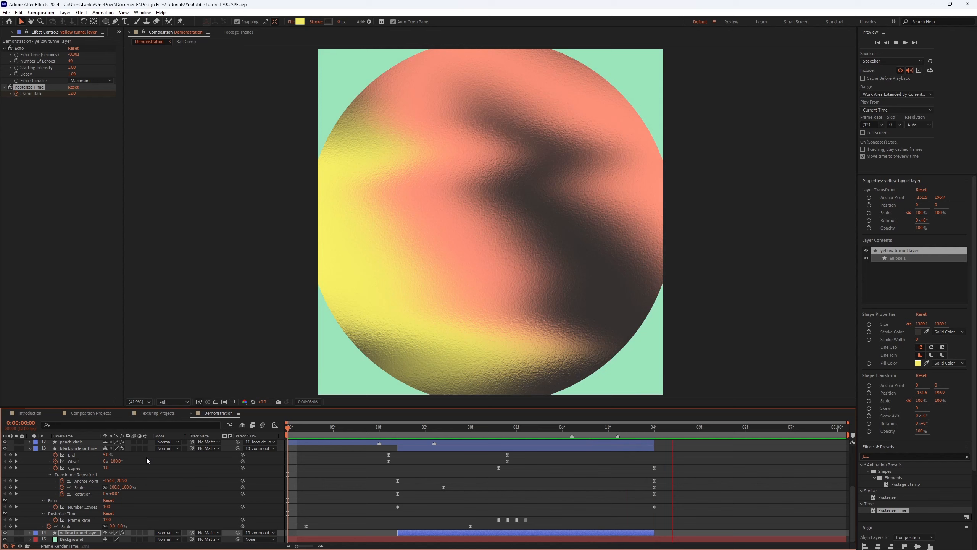
Step: Play the composition again to check the updated stepped motion
click(449, 432)
key(space)
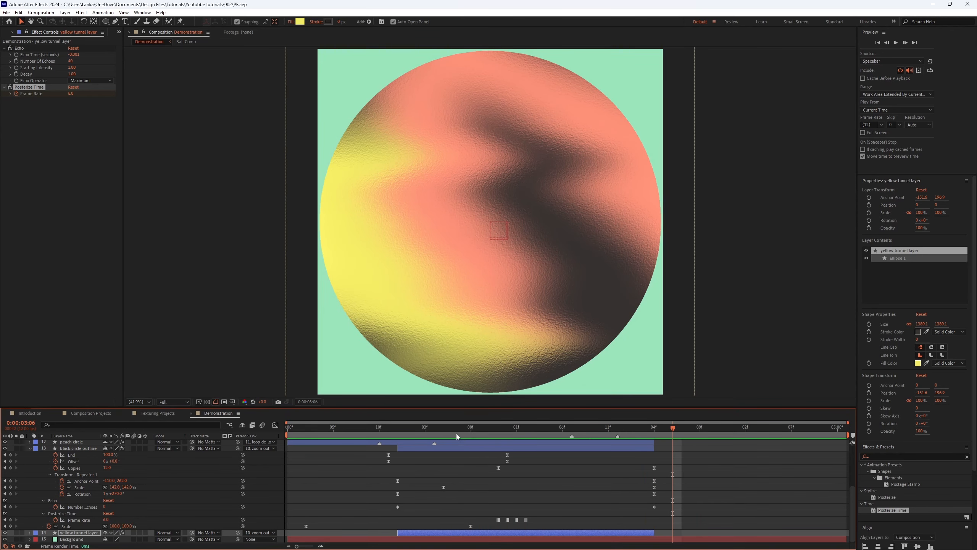
key(space)
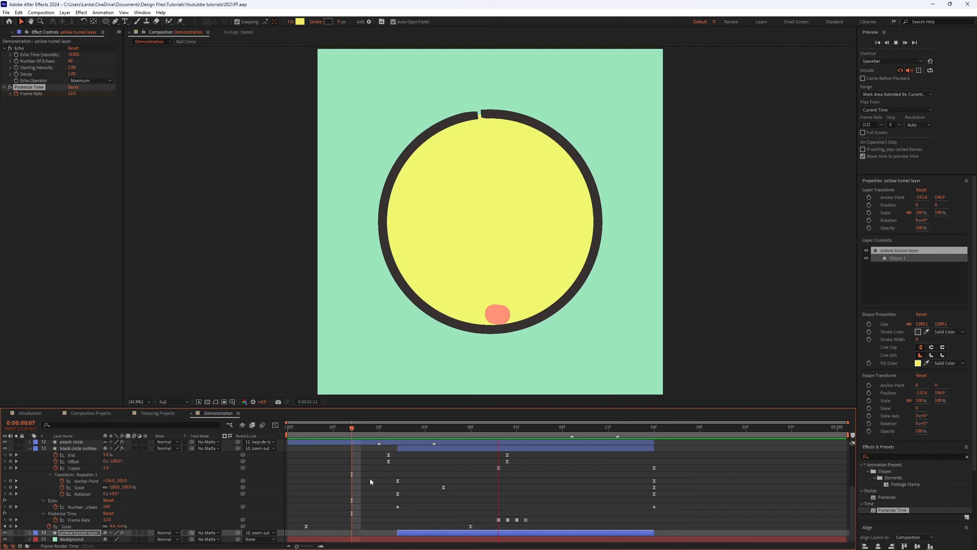
Step: Move the black circle outline's frame-rate keyframes later, past the two-second mark, and play to check
click(496, 431)
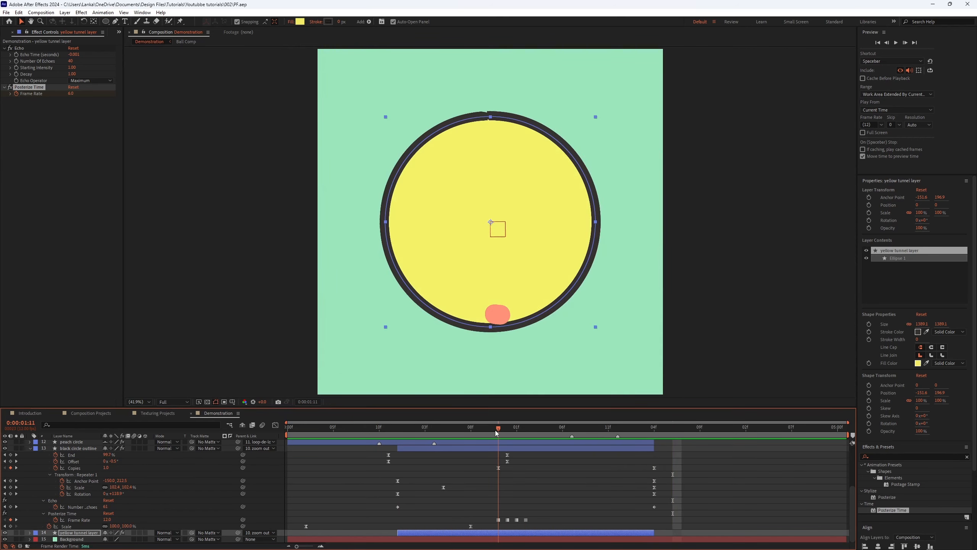
drag(498, 431, 529, 431)
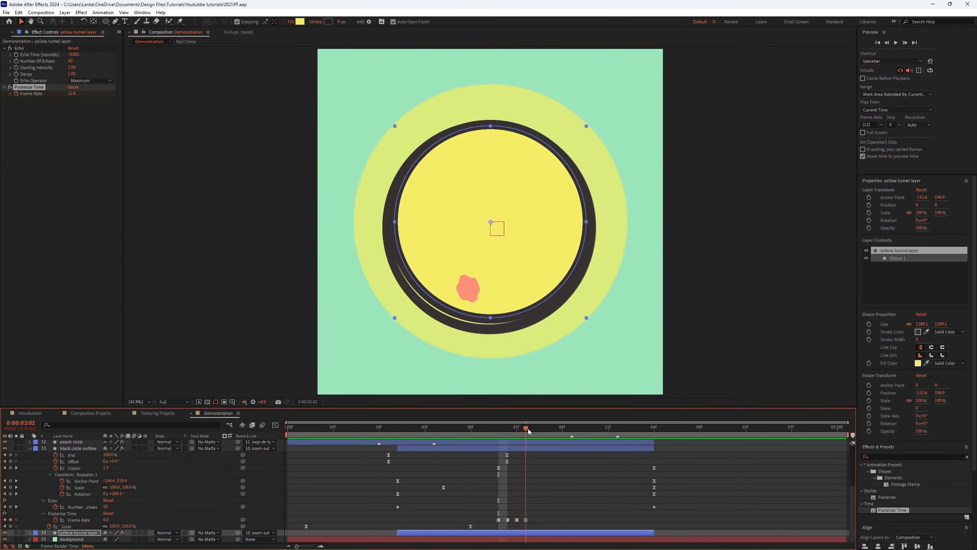
drag(555, 522, 494, 521)
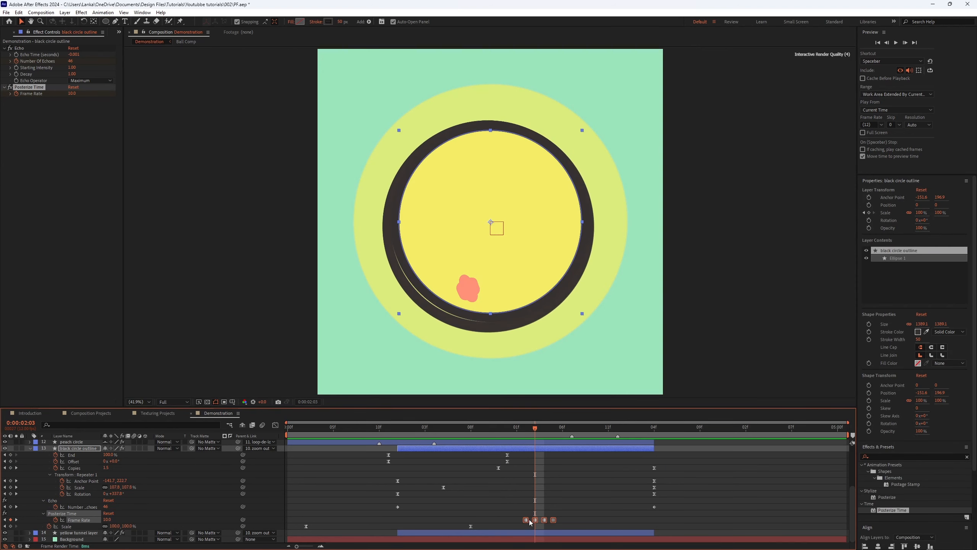
key(space)
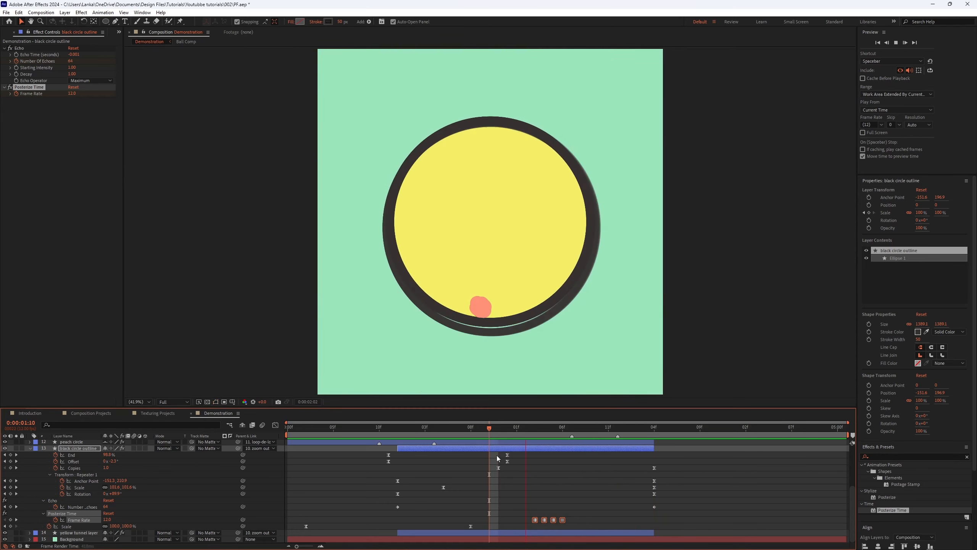
key(space)
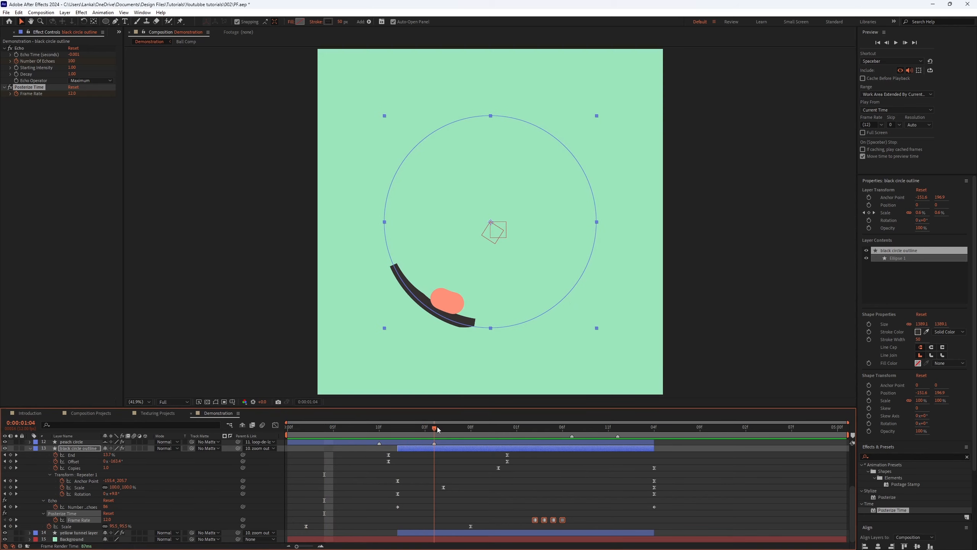
Step: Scrub and play around one to three seconds to review the offset stepped animation
drag(458, 430, 491, 429)
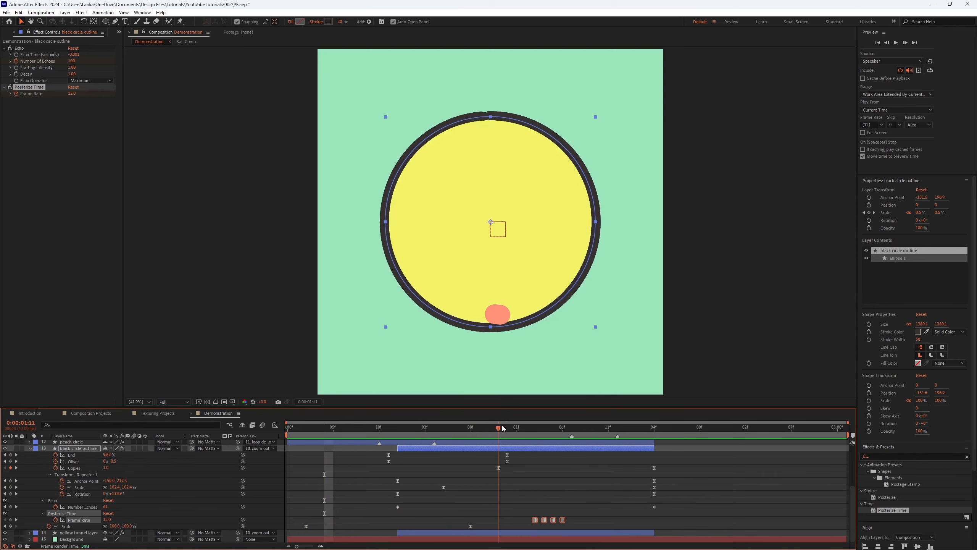
click(522, 426)
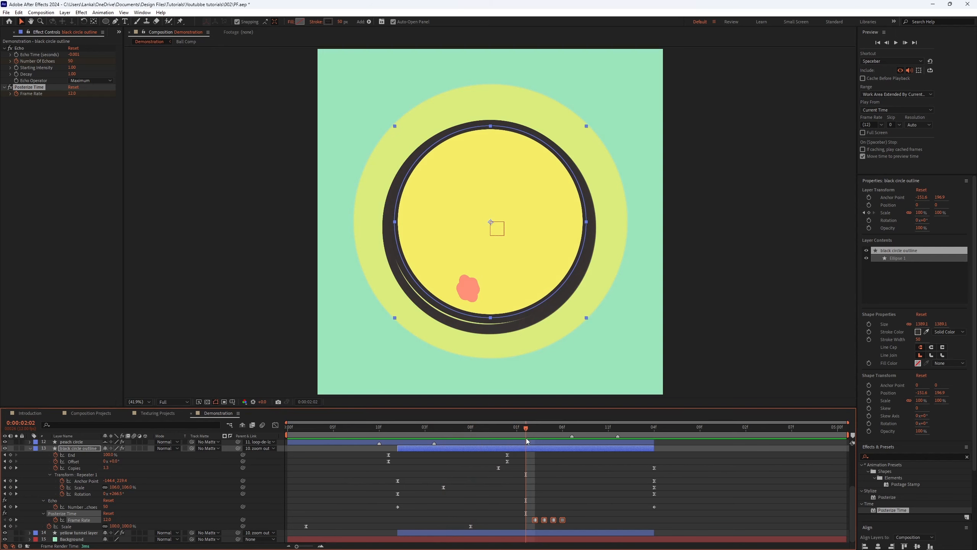
drag(527, 429, 450, 447)
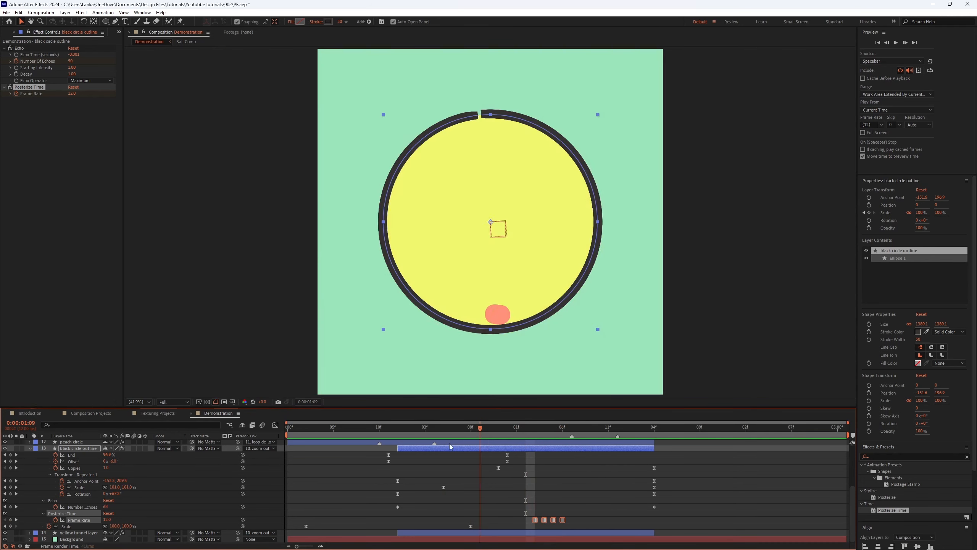
key(space)
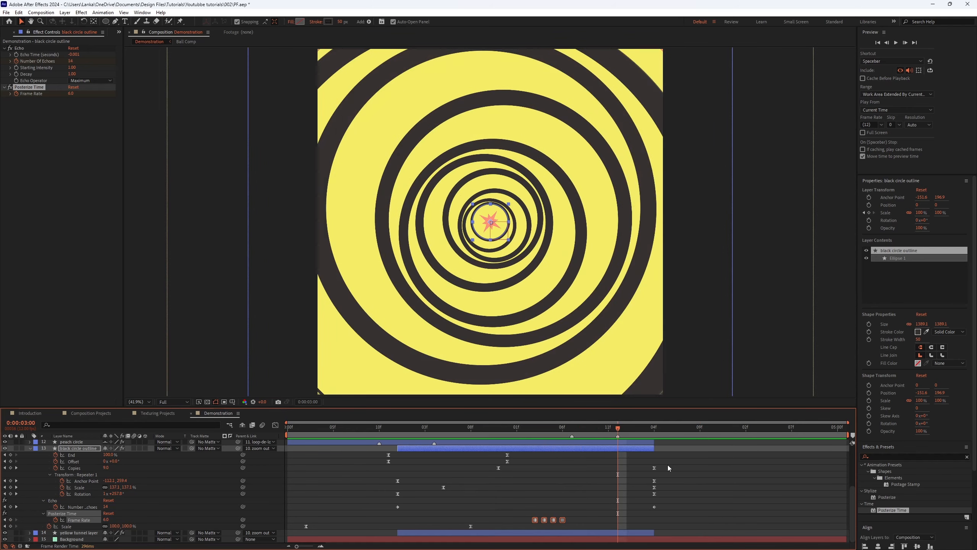
click(668, 465)
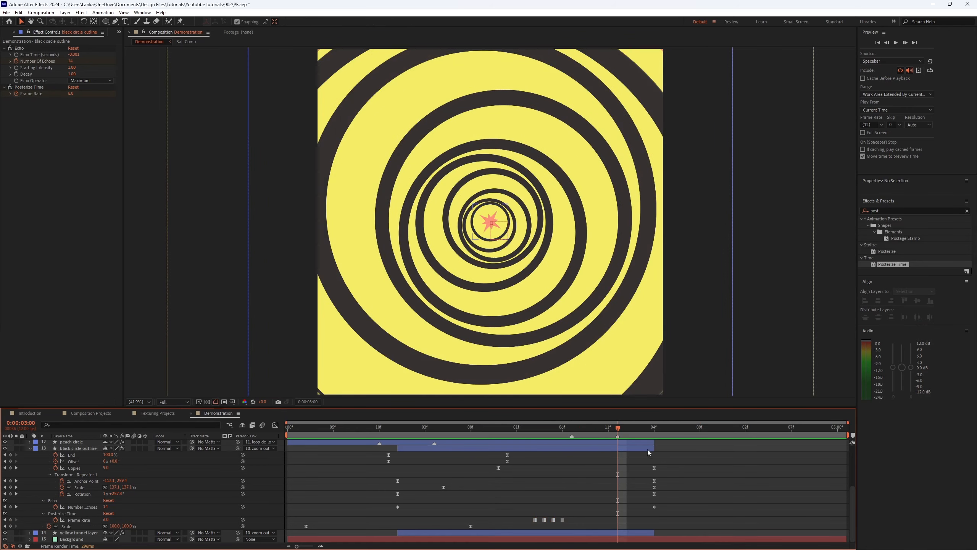
Step: Collapse the open layer properties in the timeline
scroll(647, 450, up, 8)
key(u)
key(u)
key(u)
Step: Play the full composition from about one second onward to review the final result
drag(591, 429, 562, 477)
key(space)
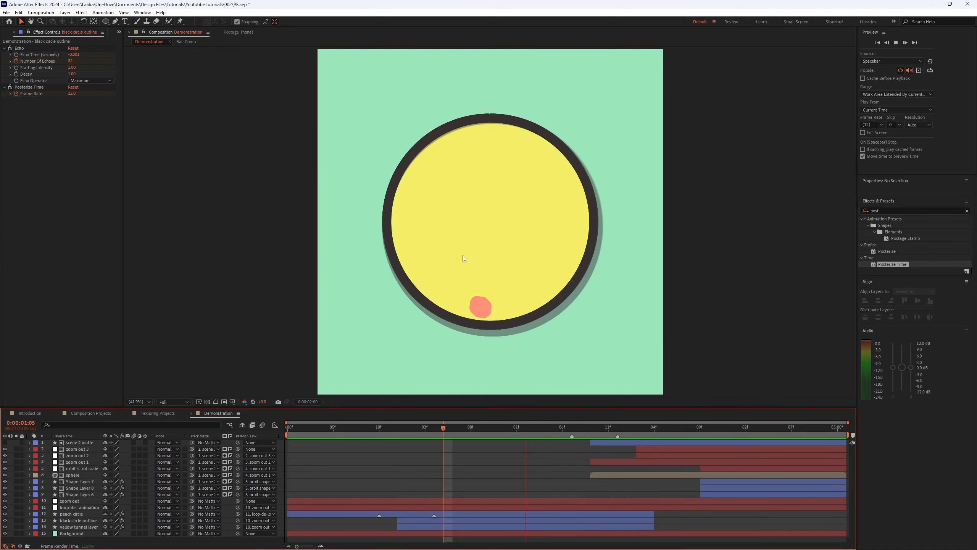
key(space)
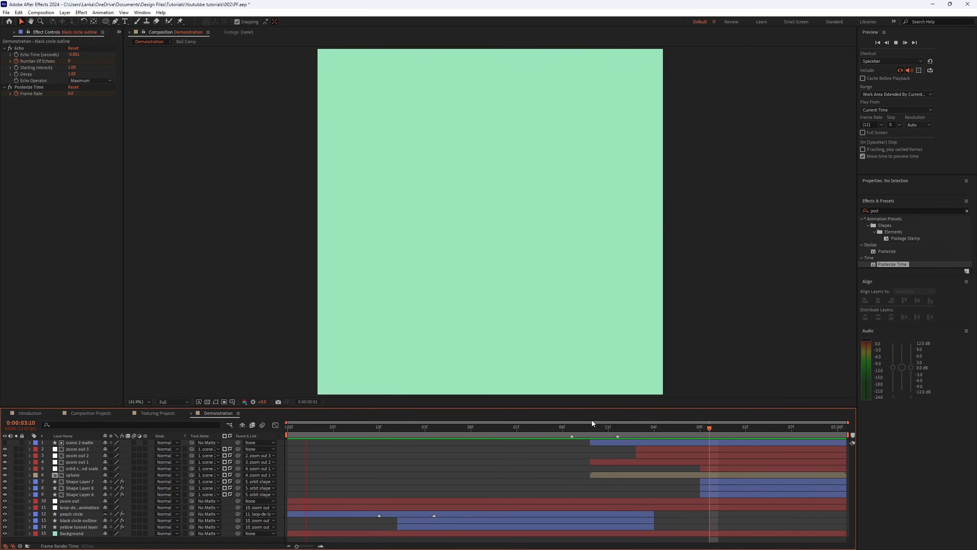
click(618, 428)
drag(627, 433, 575, 429)
key(space)
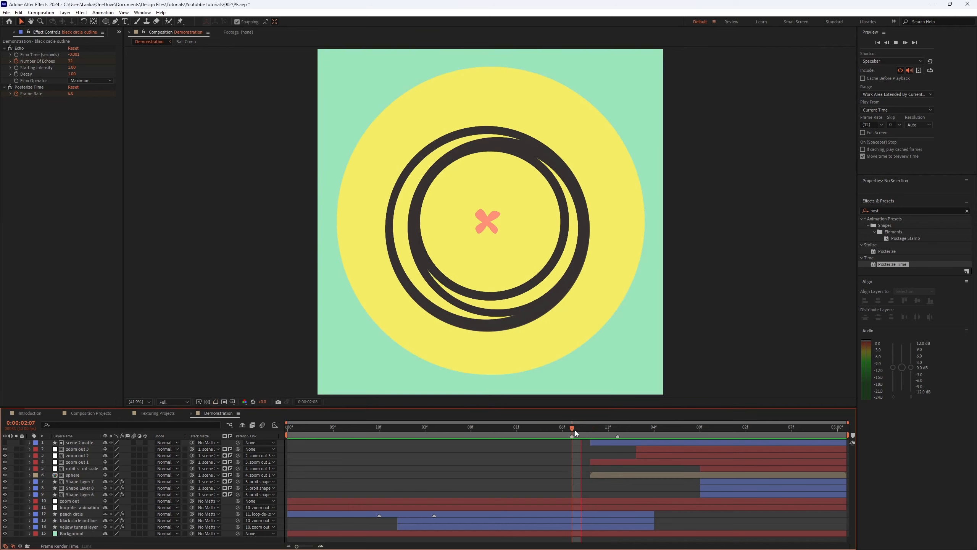
key(space)
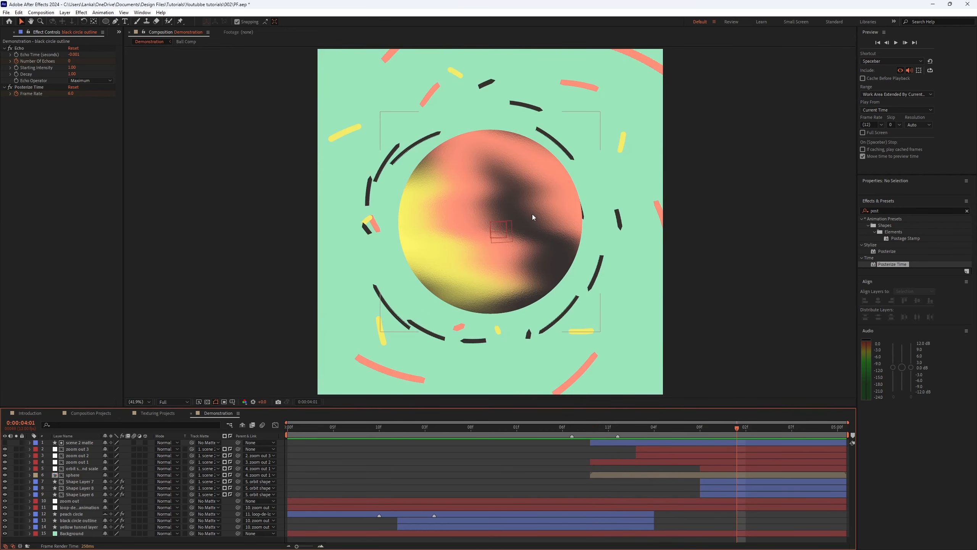
Step: Scrub and play the Demonstration composition around four seconds to review the motion
scroll(518, 276, up, 2)
scroll(593, 344, down, 1)
drag(648, 428, 576, 420)
key(space)
key(space)
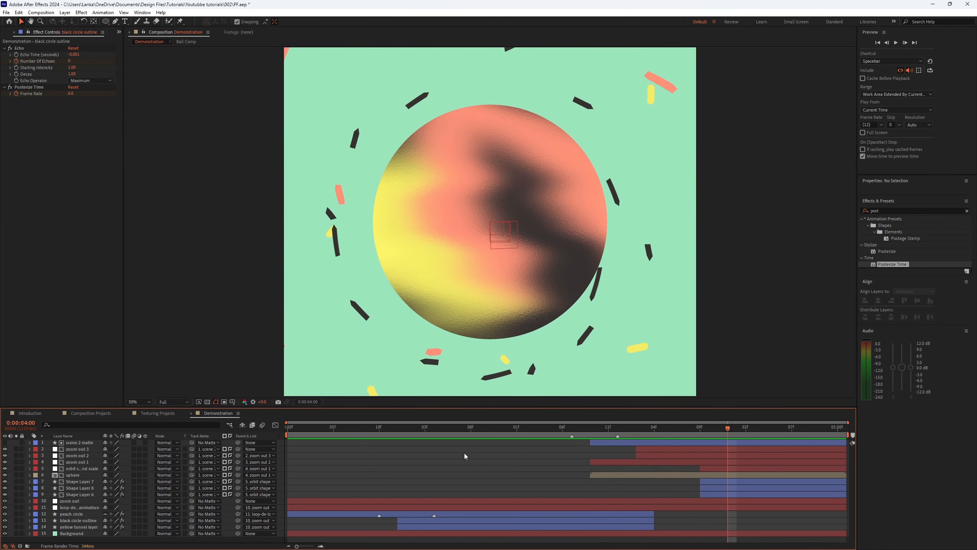
key(space)
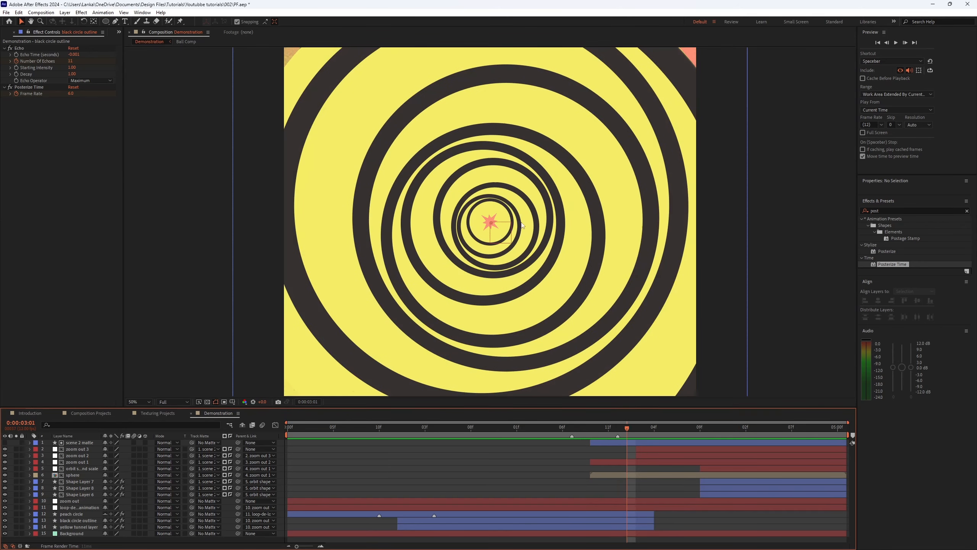
Step: Open the sphere layer's Ball Comp precomposition and preview its animation
double_click(664, 473)
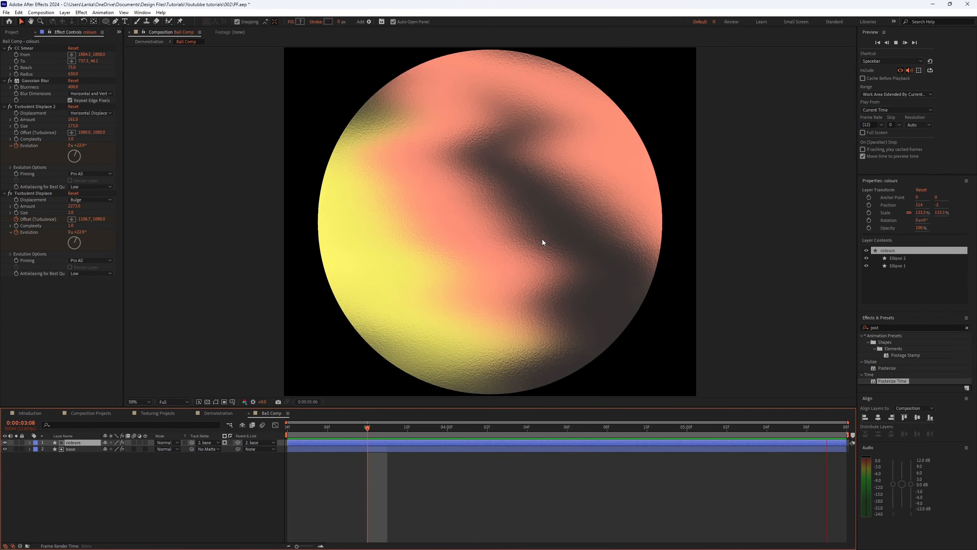
key(space)
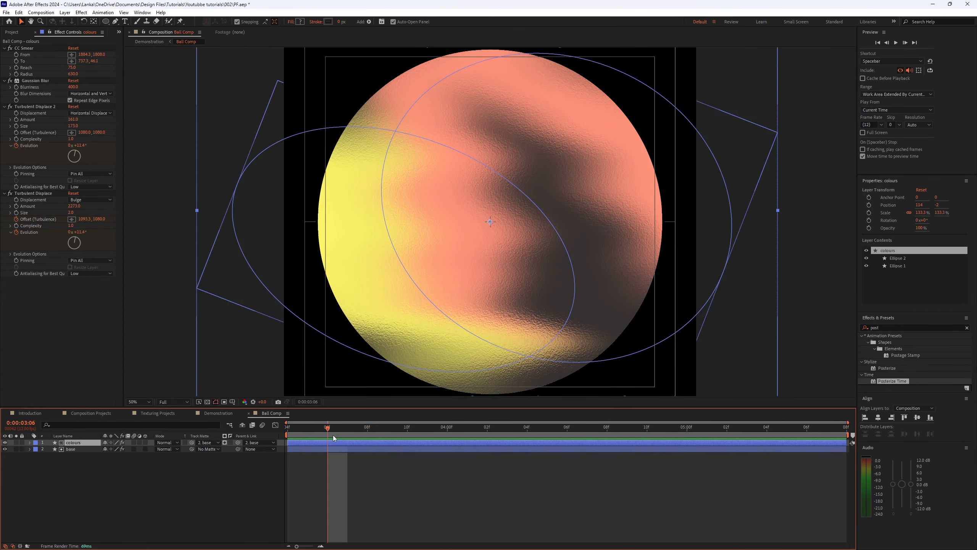
click(382, 428)
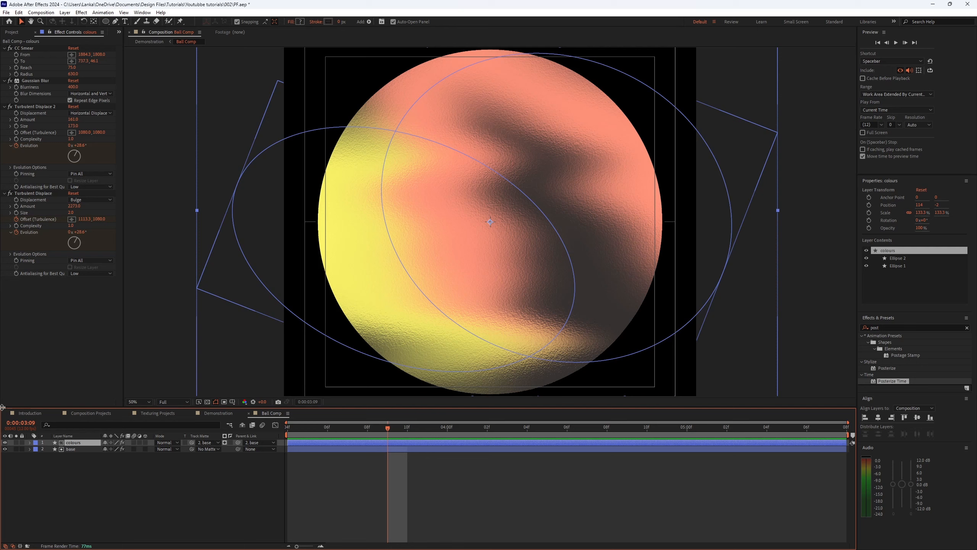
Step: Switch off the colours layer's effects, then re-enable CC Smear, Gaussian Blur and Turbulent Displace 2 one by one
drag(10, 49, 27, 224)
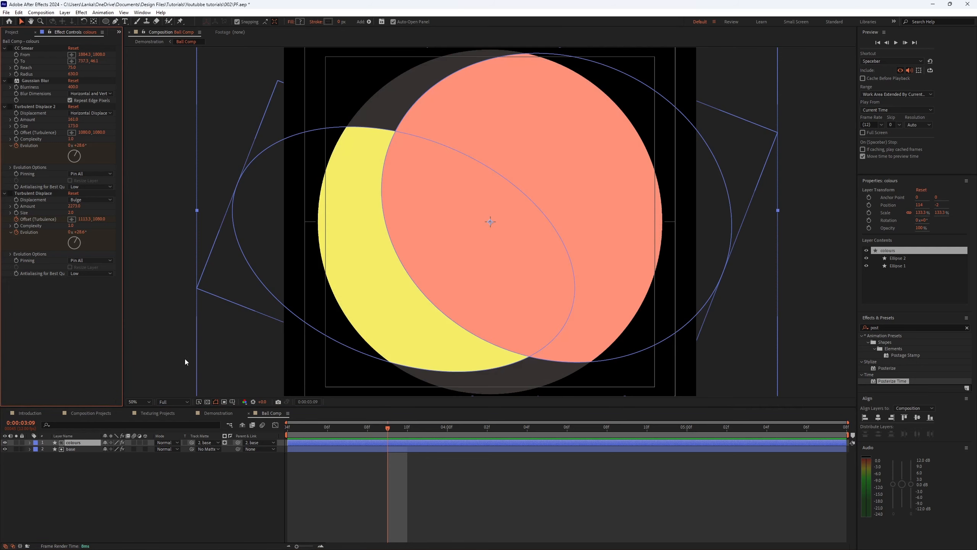
click(324, 284)
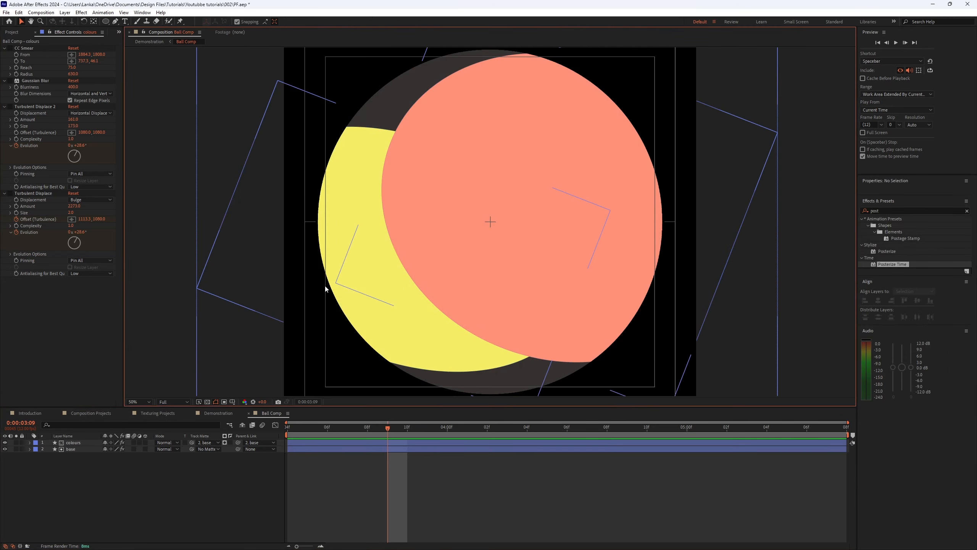
click(11, 48)
click(10, 80)
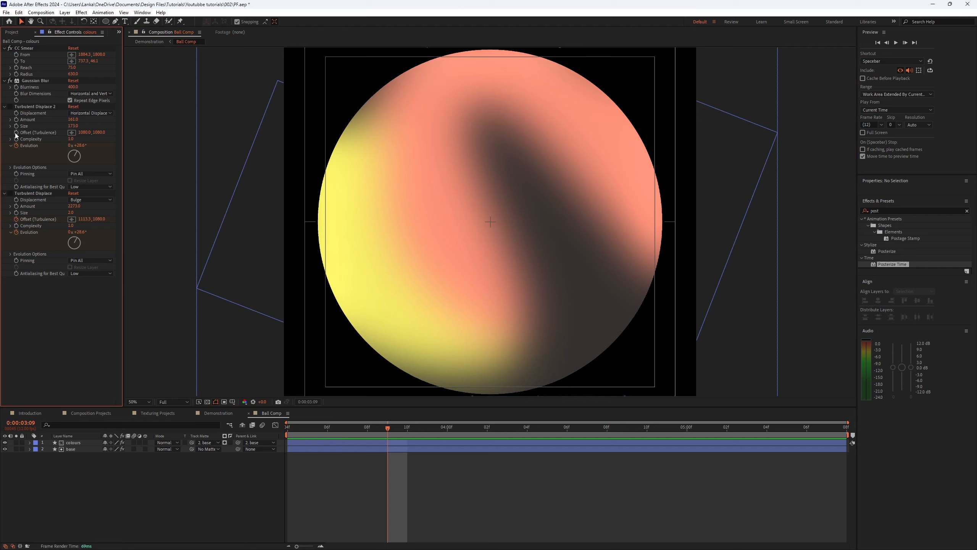
click(10, 107)
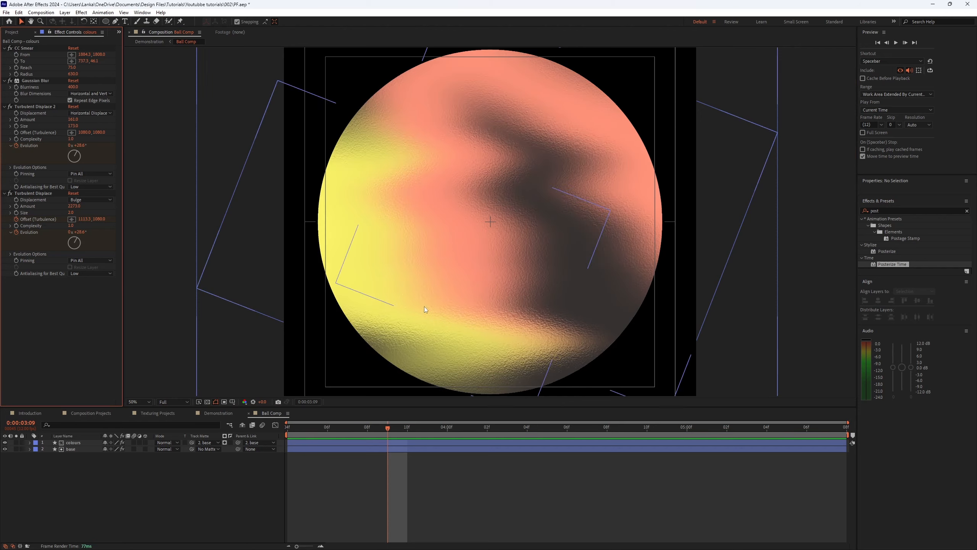
Step: Apply Posterize Time to the colours layer in Ball Comp and play it to check the stepped texture
key(space)
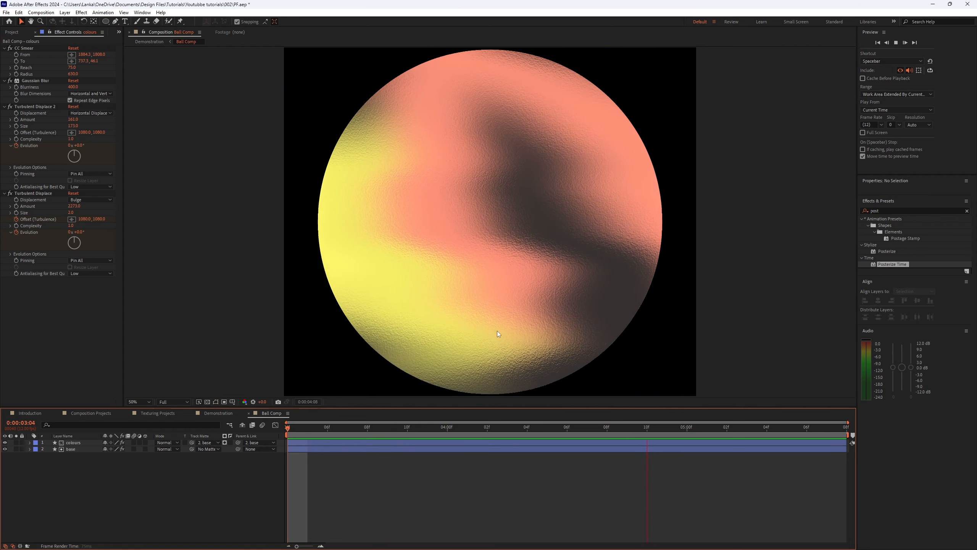
key(space)
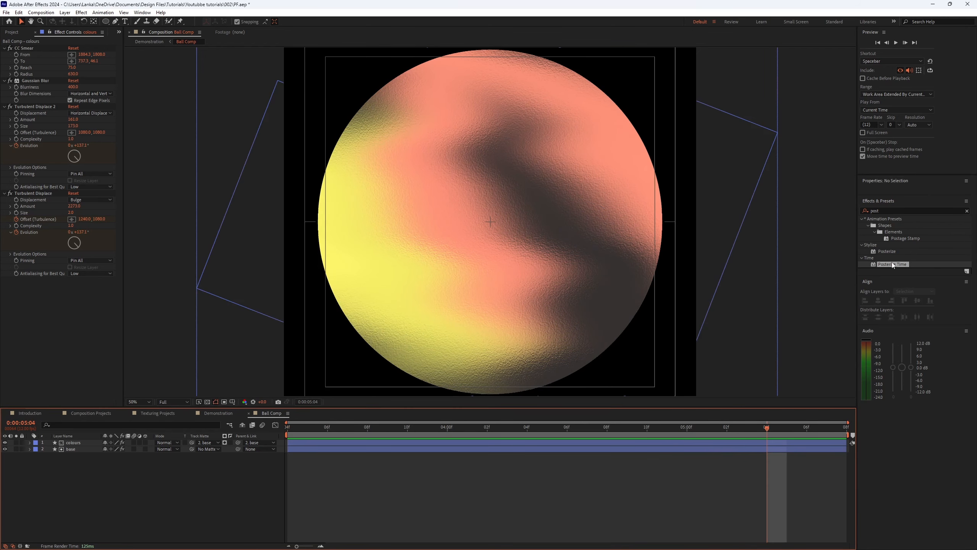
click(403, 442)
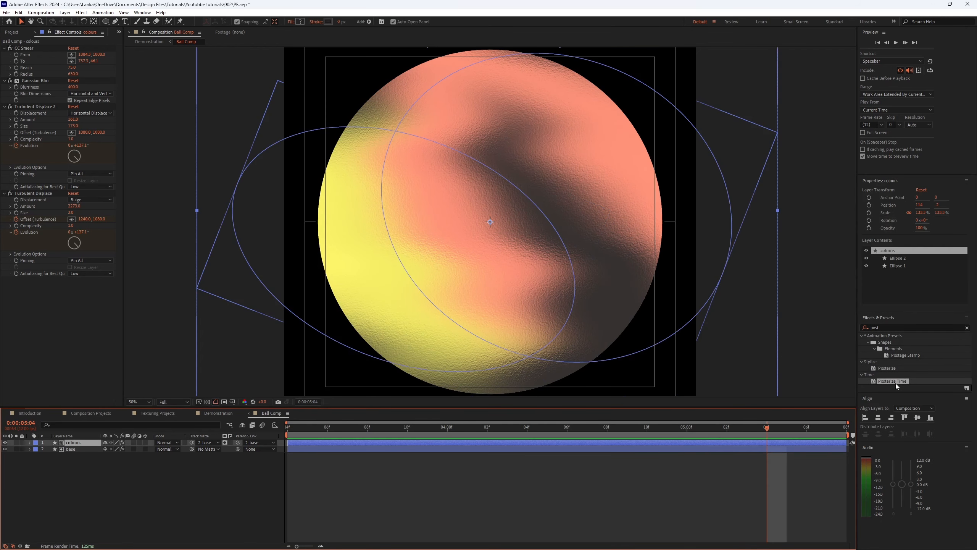
double_click(882, 382)
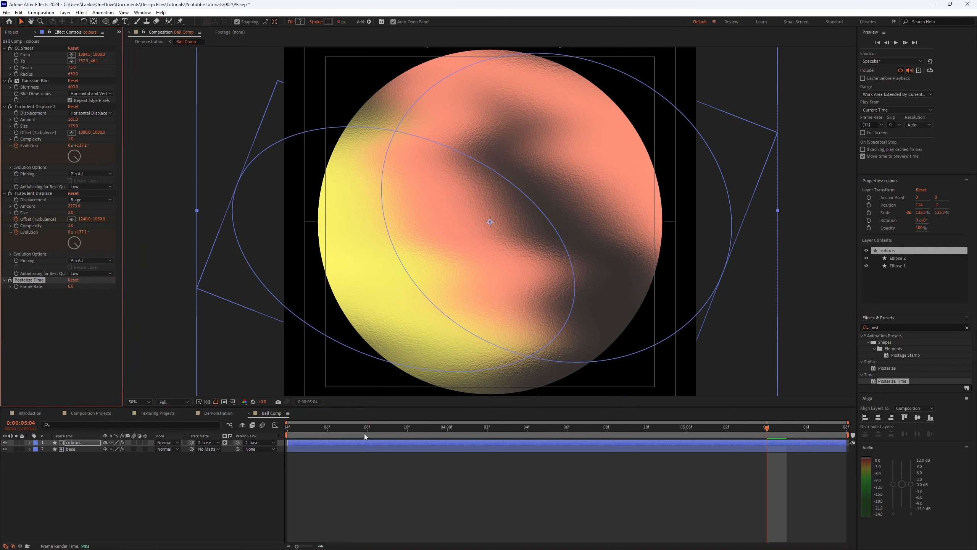
key(space)
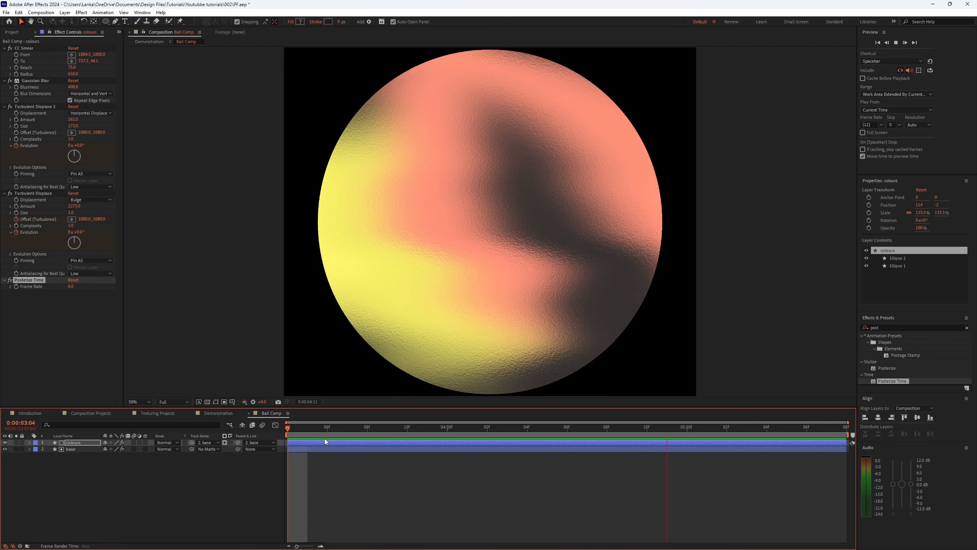
Step: Return to the Demonstration composition, save the project, and play it from the start
click(215, 414)
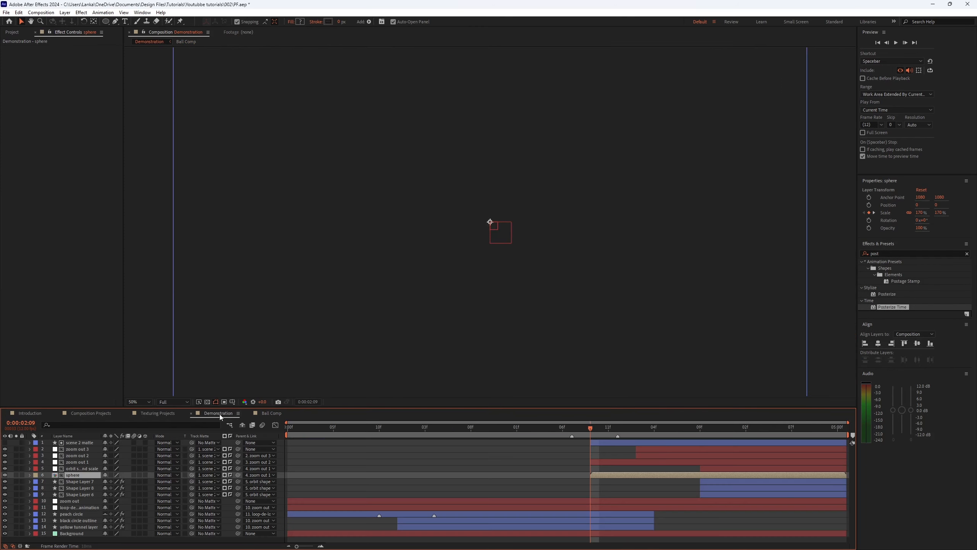
key(ctrl+s)
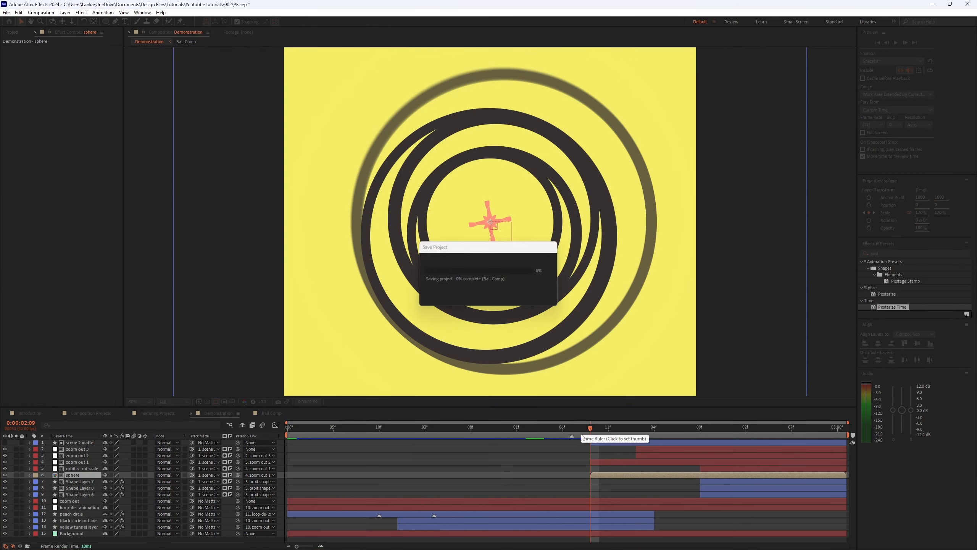
drag(591, 433, 583, 430)
key(space)
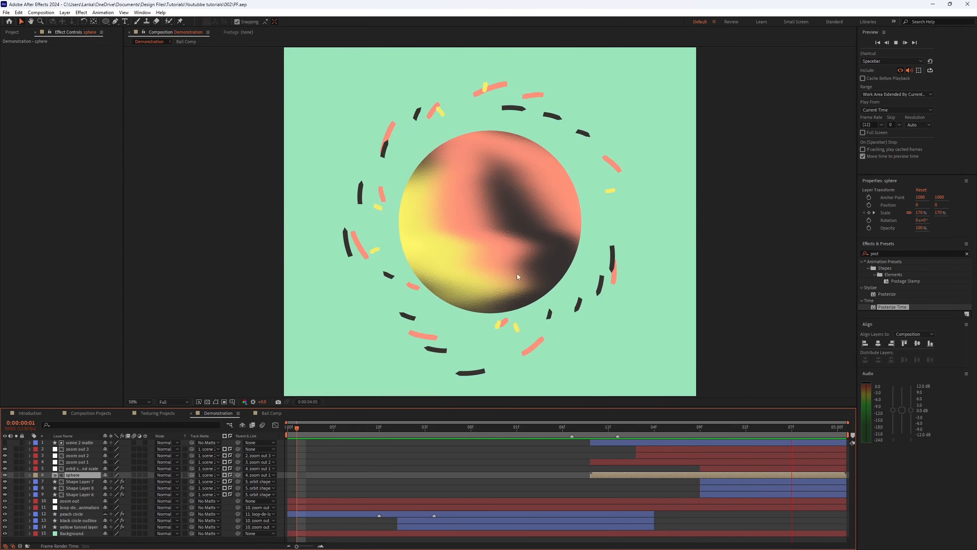
Step: Play the Demonstration composition from several points between two and four seconds to review the textured sphere
click(589, 426)
key(space)
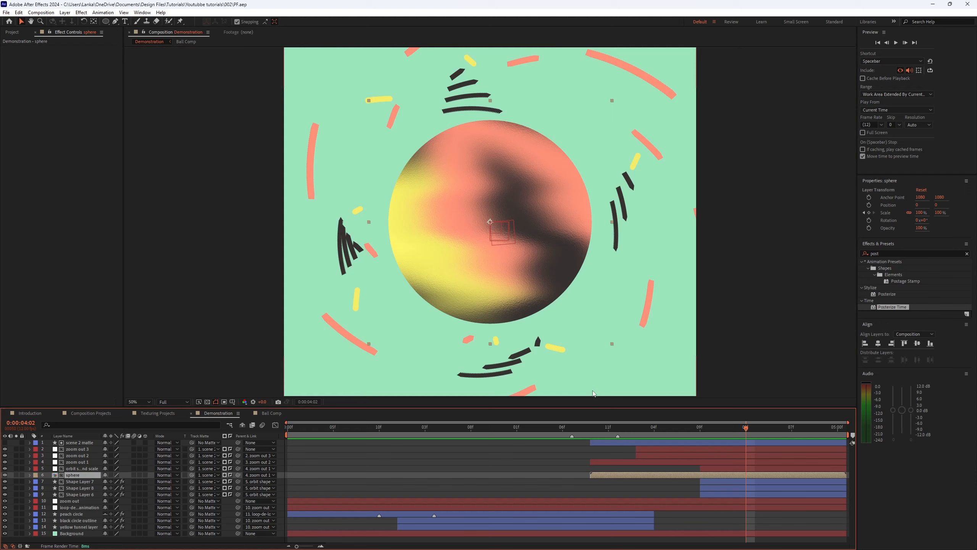
click(591, 428)
key(space)
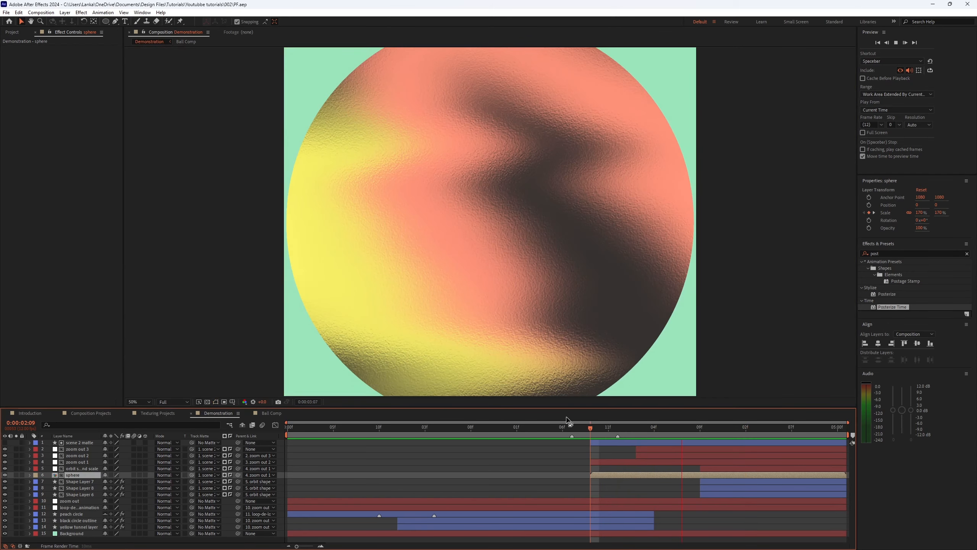
drag(588, 429, 553, 425)
key(space)
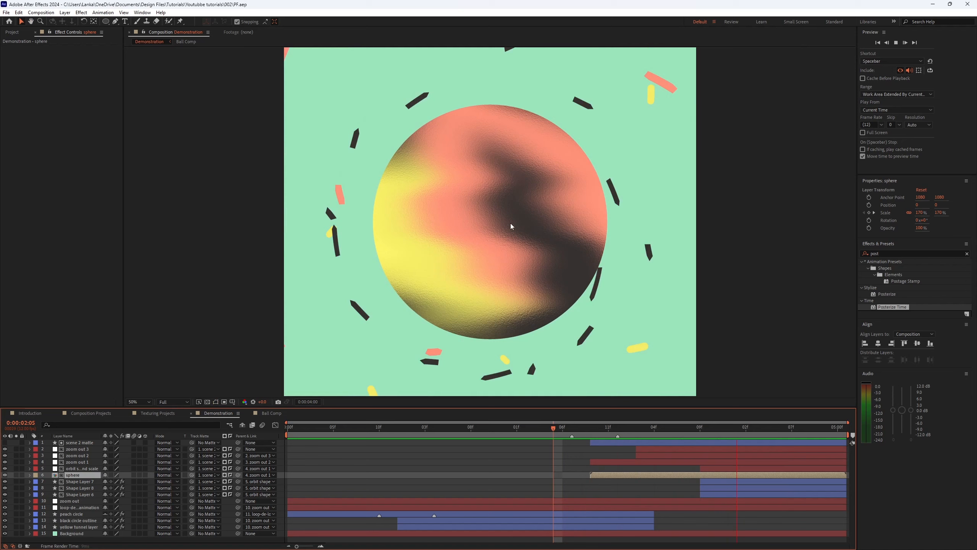
key(space)
drag(590, 432, 704, 416)
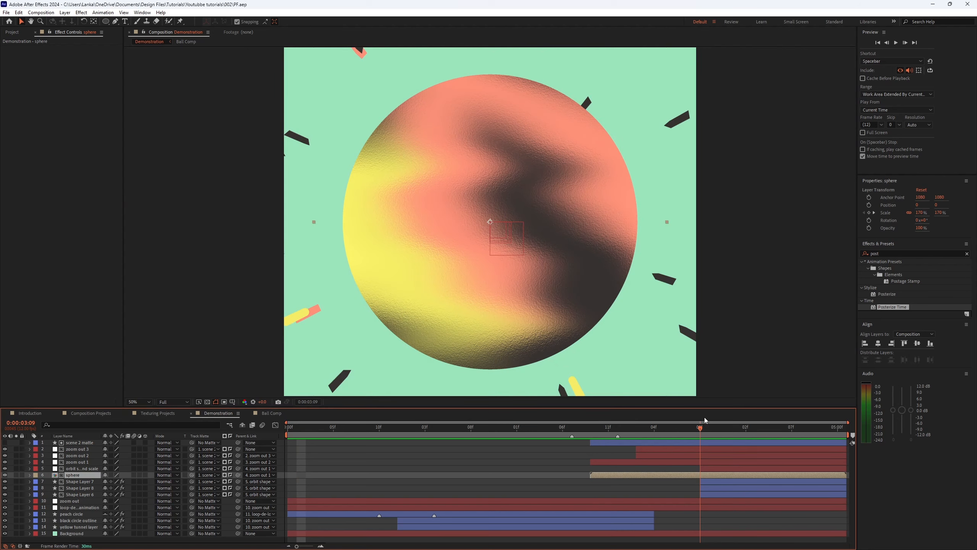
Step: Select Shape Layers 7, 8 and 9 and apply Posterize Time to all three
click(707, 482)
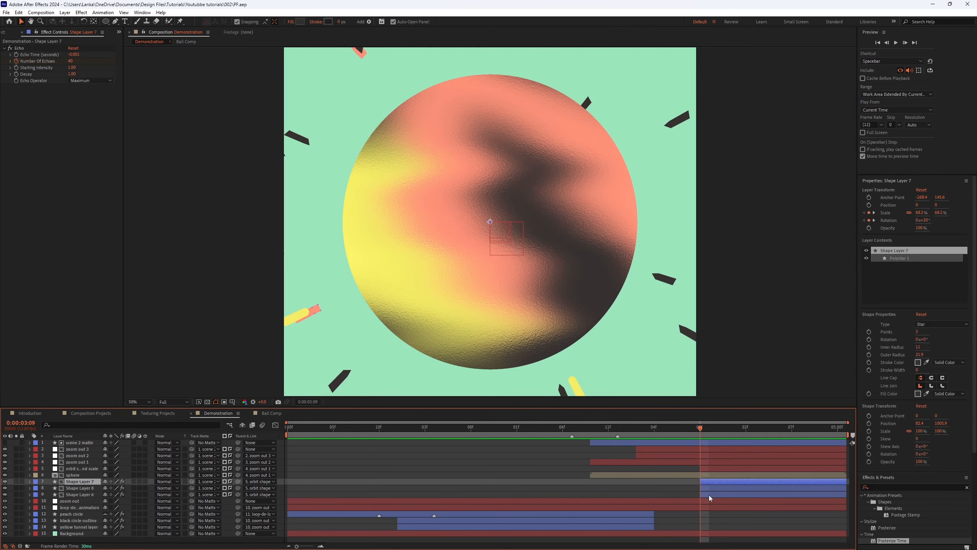
key(space)
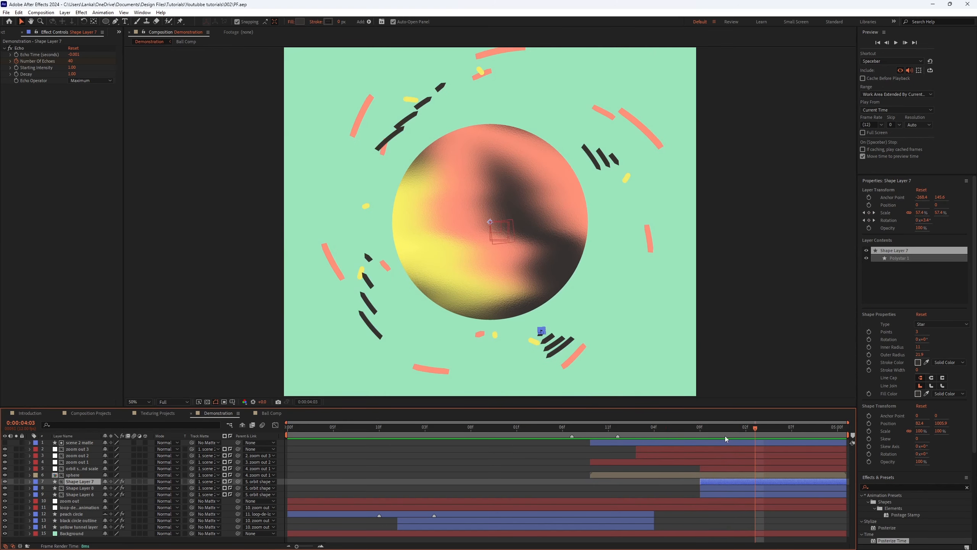
key(space)
mouse_move(716, 433)
mouse_down()
mouse_move(736, 424)
mouse_move(700, 431)
mouse_up()
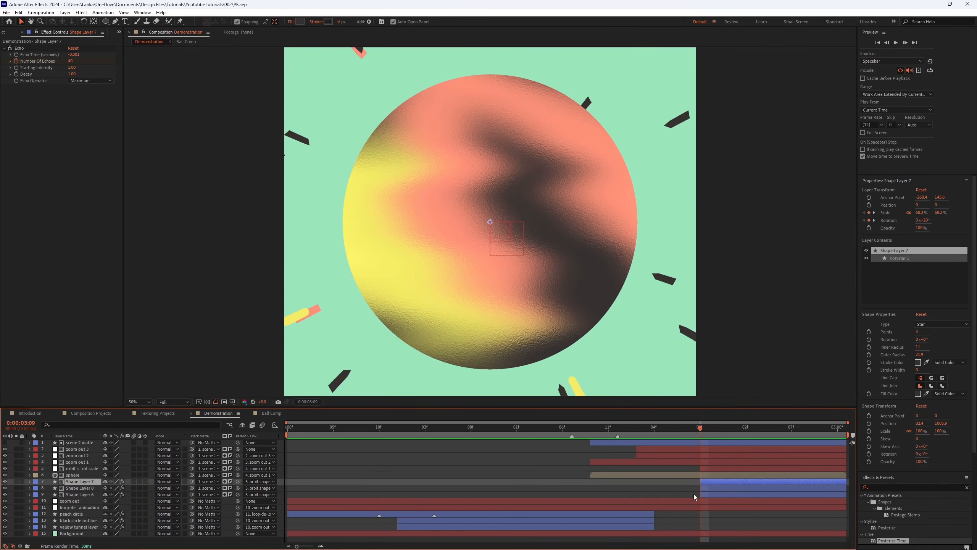
shift+click(706, 495)
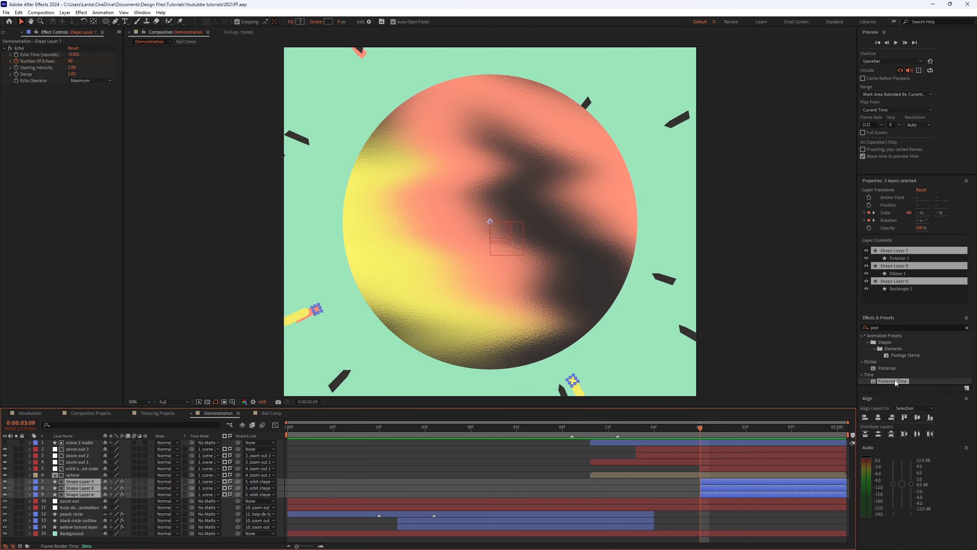
drag(896, 382, 174, 171)
click(73, 93)
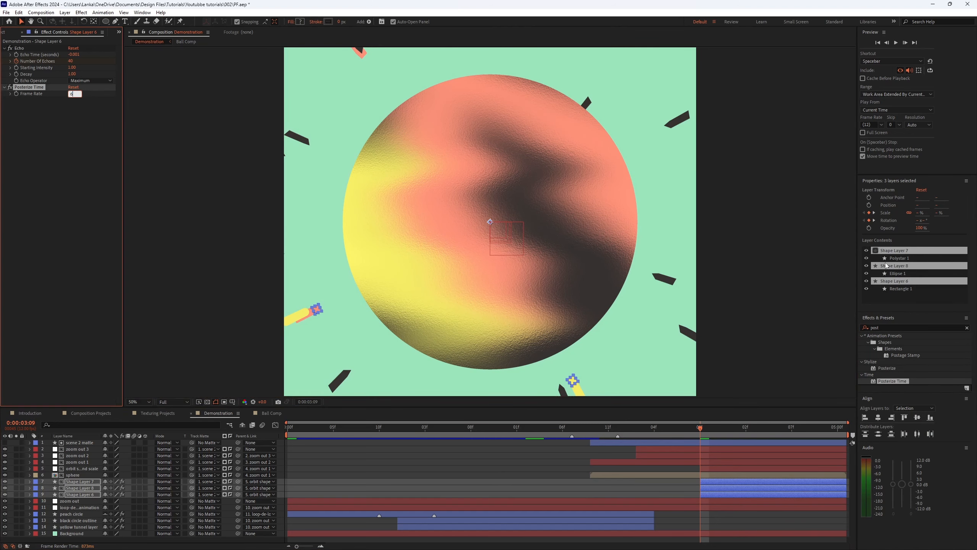
Step: Scrub between three and four seconds to review the posterized shape layers
click(664, 426)
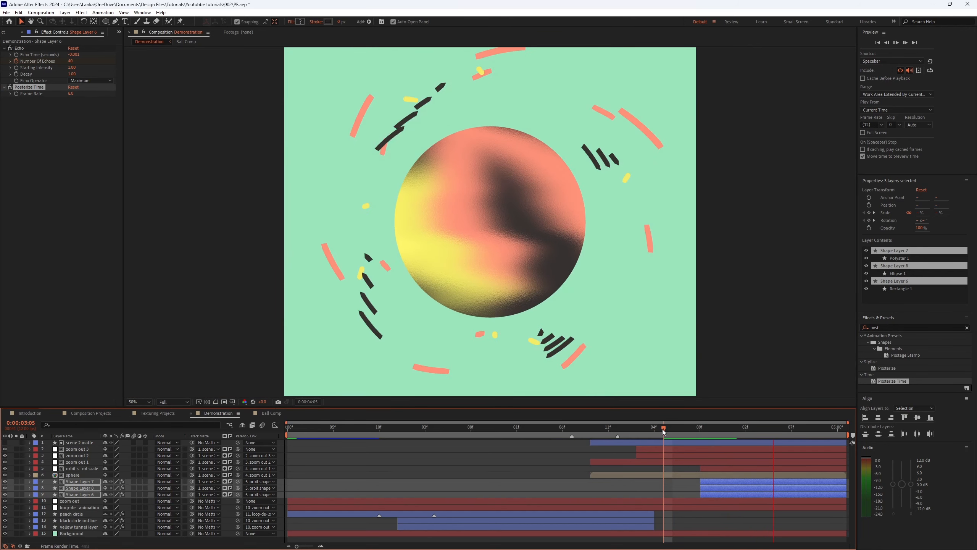
click(669, 431)
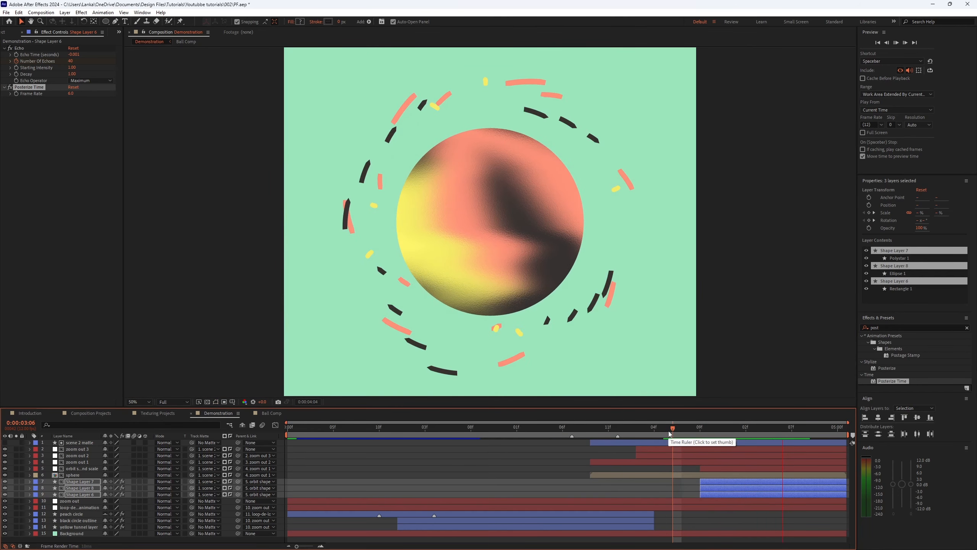
drag(669, 430, 774, 436)
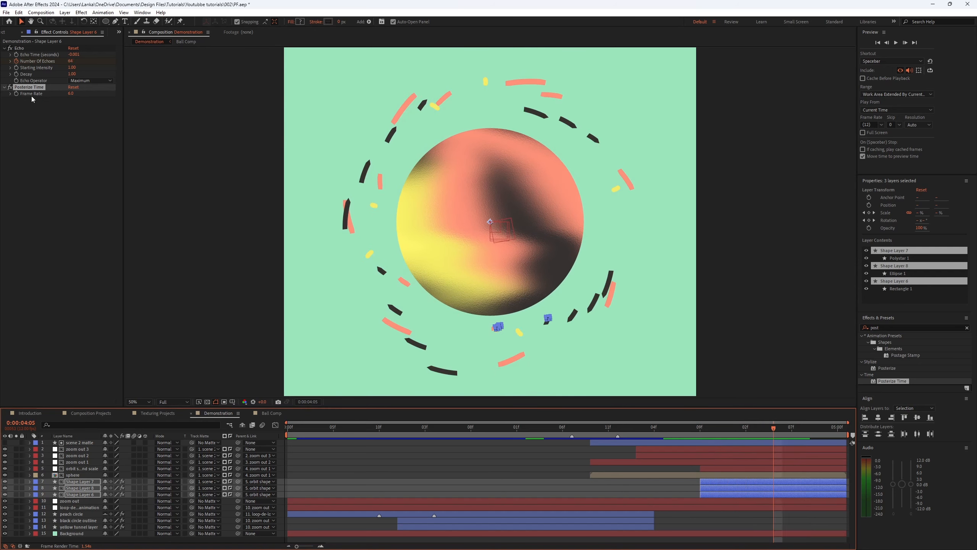
Step: Reveal Shape Layer 7's Posterize Time properties and keyframe its frame rate at 8 around four seconds
click(616, 491)
click(730, 482)
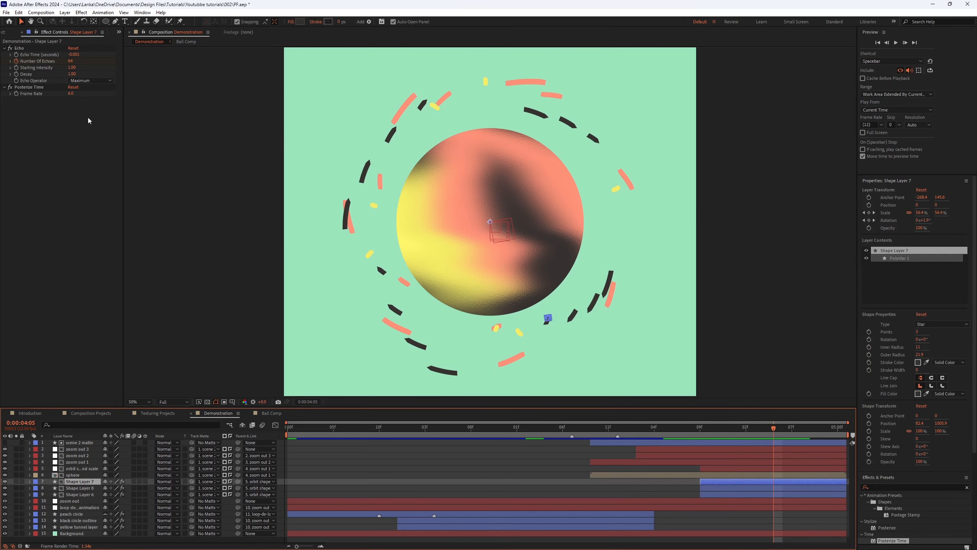
click(29, 87)
key(u)
scroll(783, 489, down, 1)
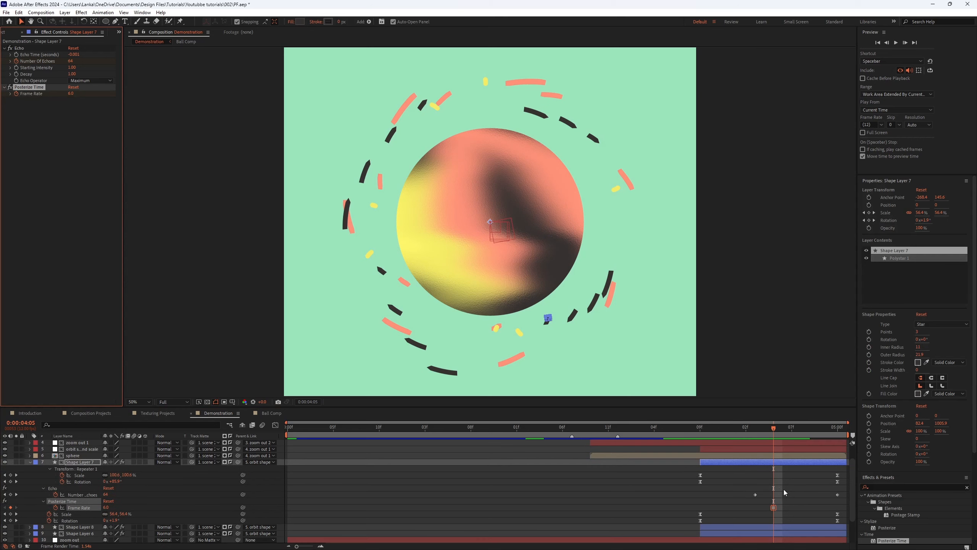
click(778, 432)
click(106, 505)
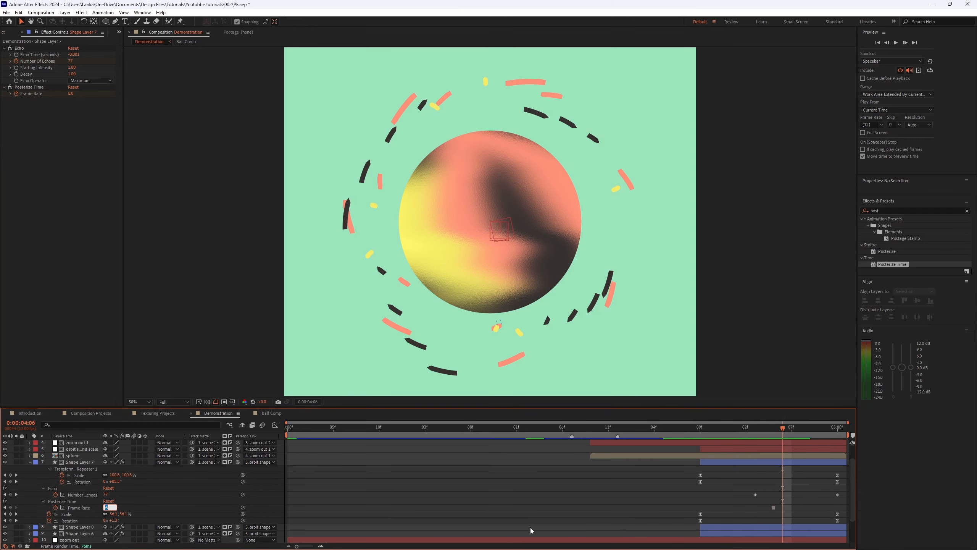
text(8)
key(Return)
Step: Step forward one frame at a time, keyframing the frame rate at 10 and then 12
key(Page_Down)
click(107, 507)
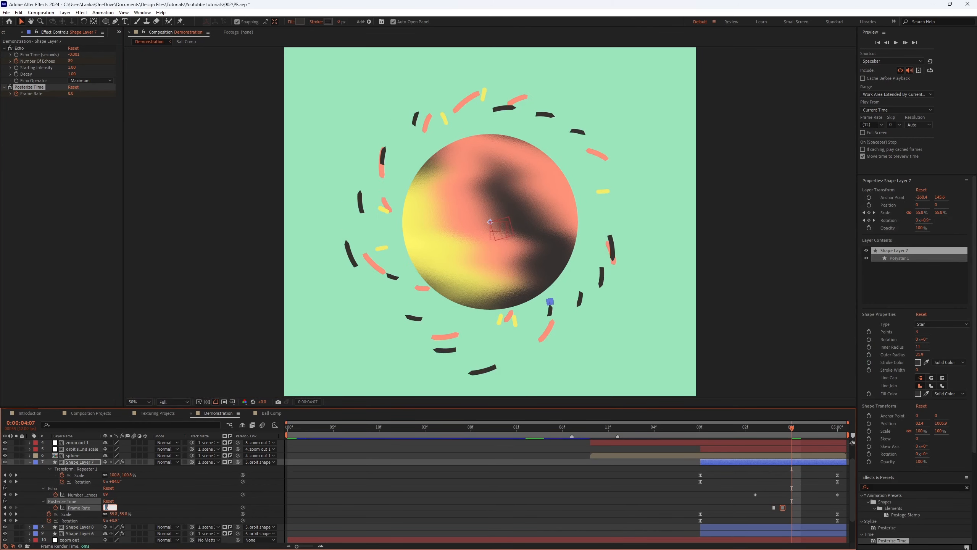
key(Return)
key(Page_Down)
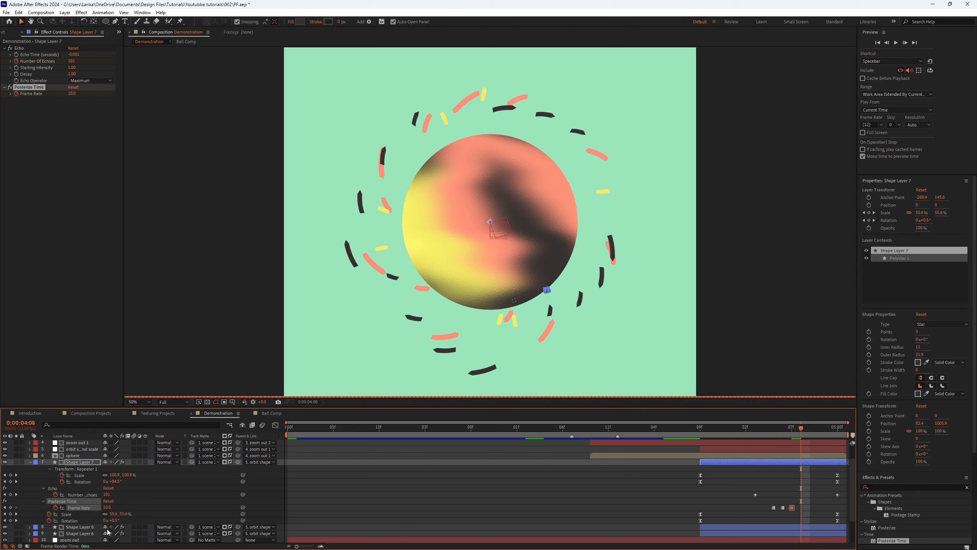
click(106, 507)
text(12)
key(Return)
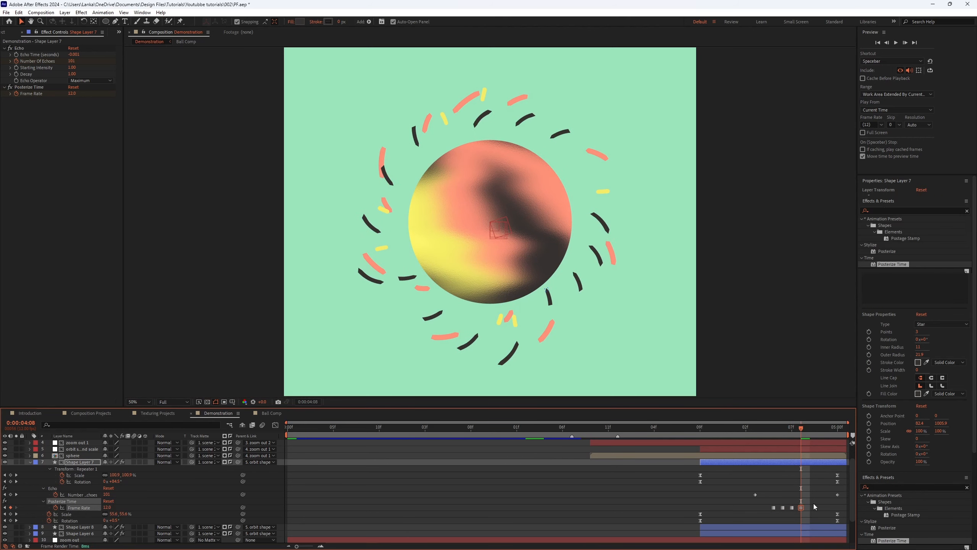
Step: Paste the copied Posterize Time frame-rate keyframes onto Shape Layers 8 and 6 near four seconds
click(773, 427)
click(792, 527)
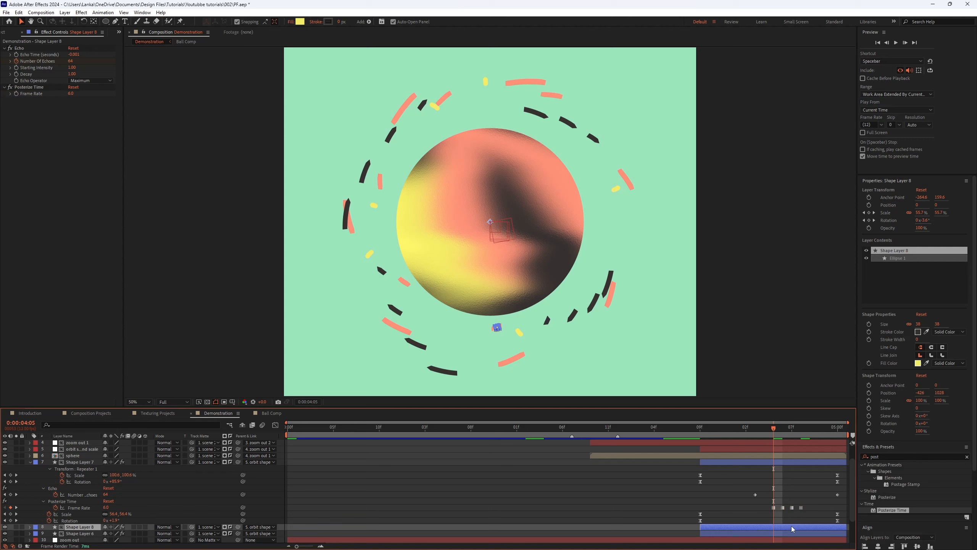
shift+click(787, 534)
key(ctrl+v)
Step: Scrub and play the timeline between three and four seconds to review the pasted stepped motion
drag(682, 428, 628, 429)
key(space)
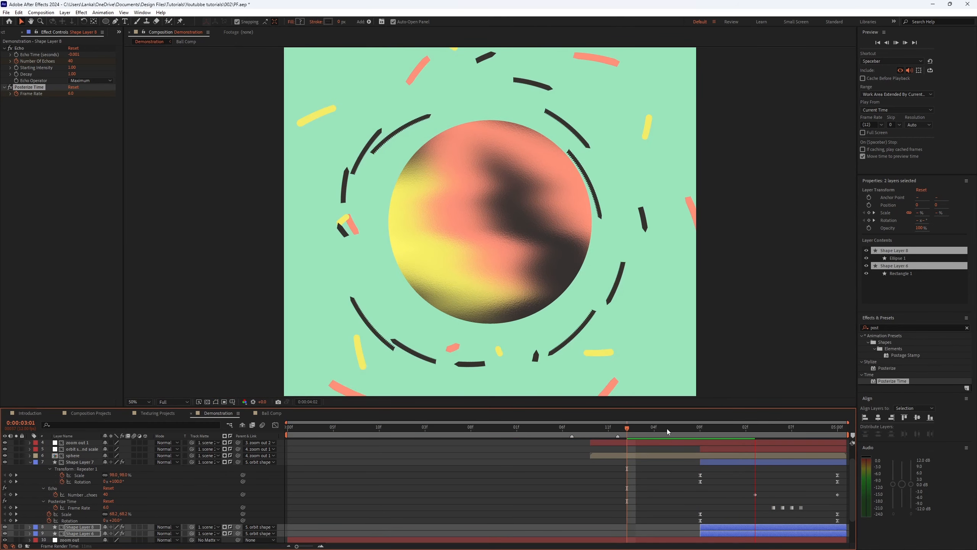
click(659, 427)
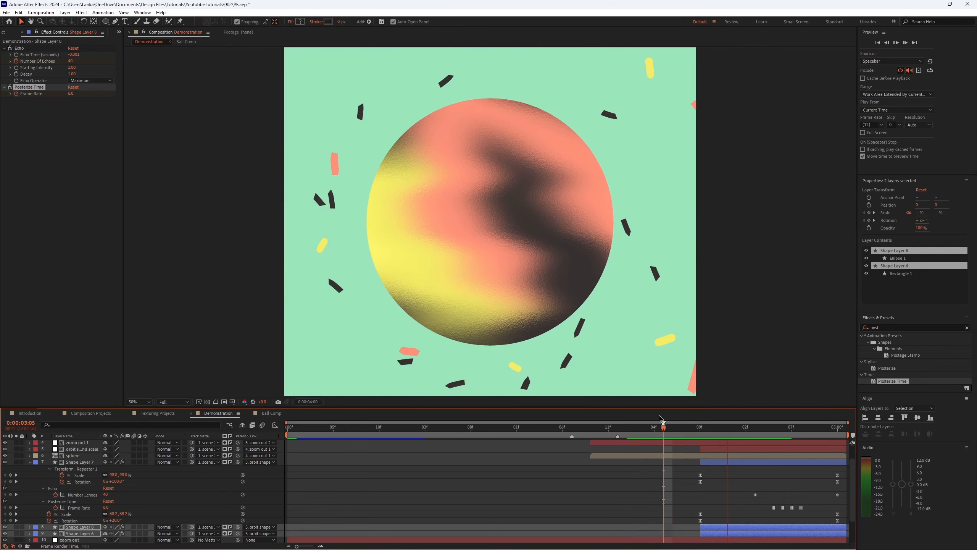
click(701, 429)
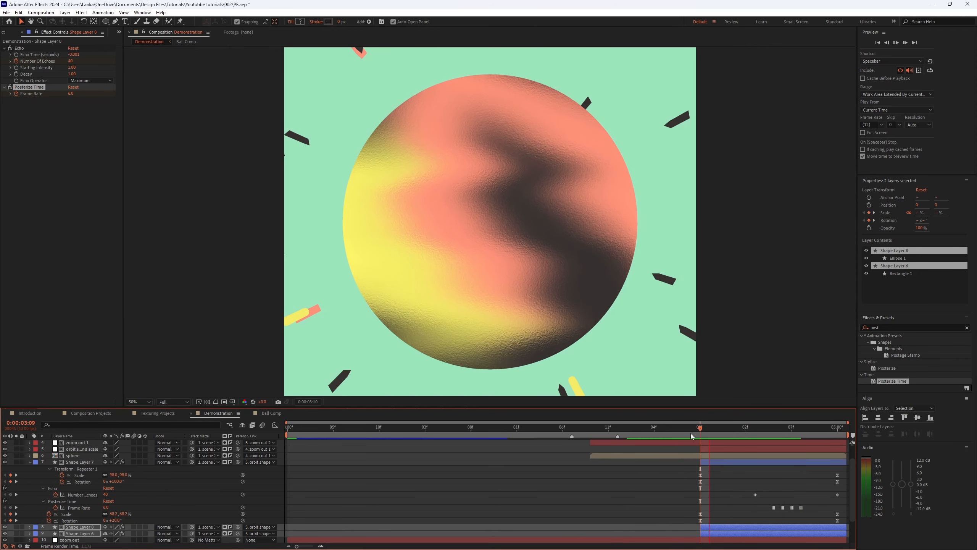
key(space)
click(661, 429)
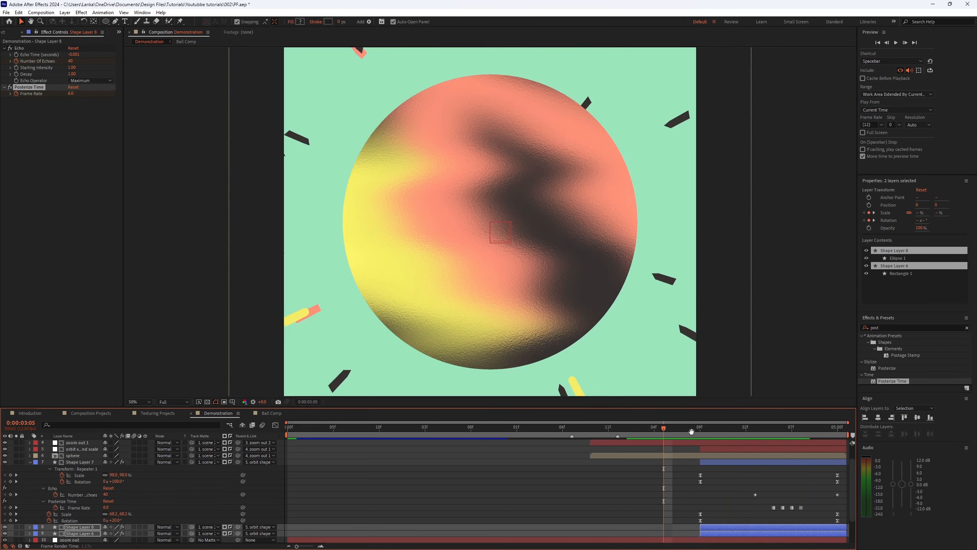
drag(662, 428, 737, 433)
Step: Select Shape Layer 7 and delete its Posterize Time frame-rate keyframes
click(723, 462)
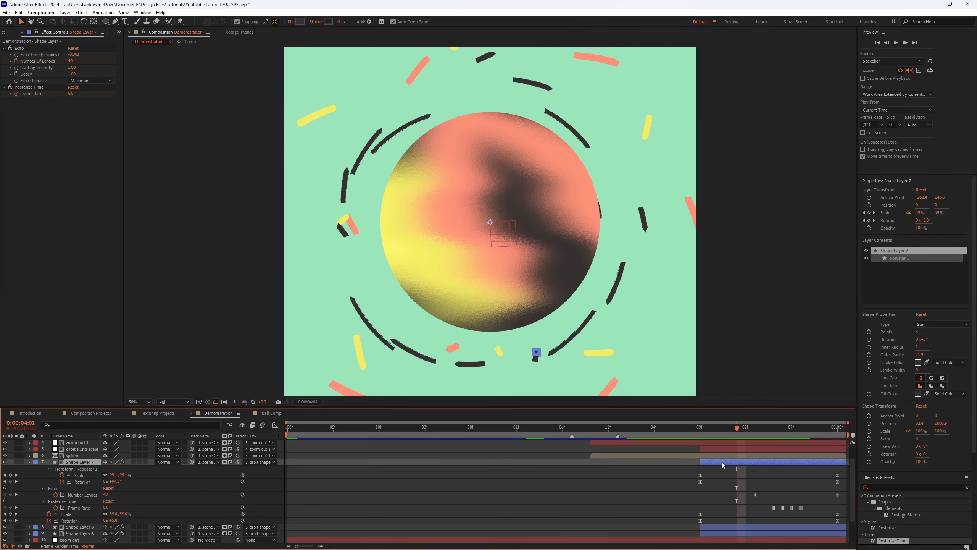
key(space)
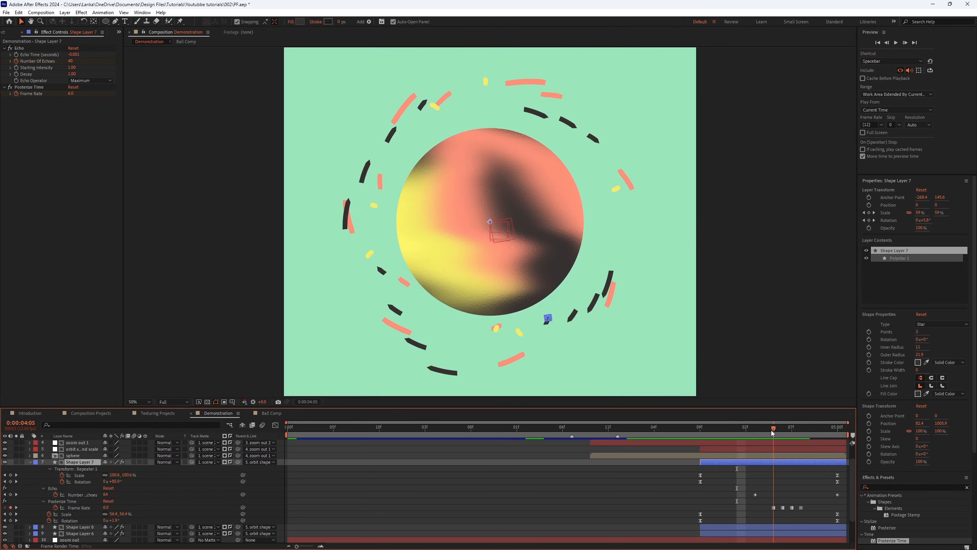
key(space)
drag(818, 496, 759, 514)
key(Delete)
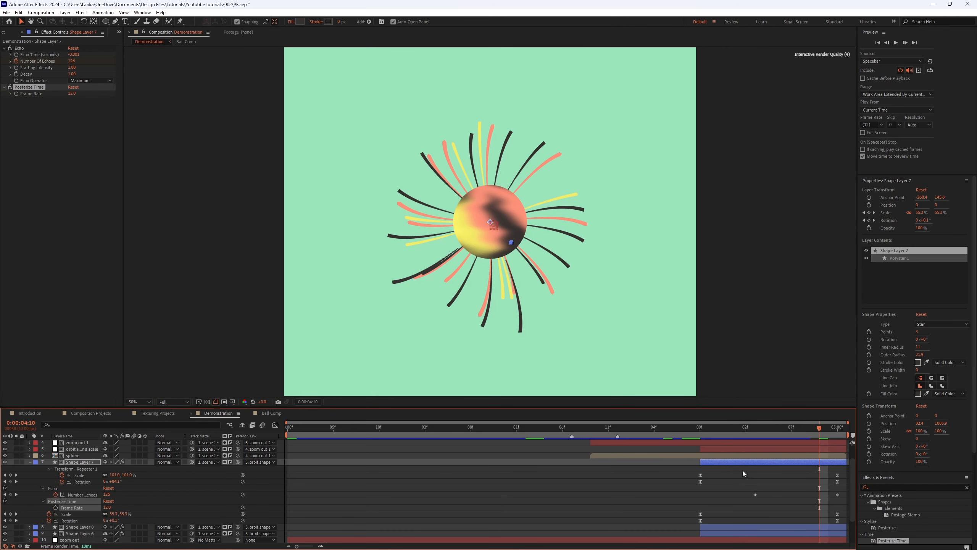
Step: Select Shape Layer 6 and inspect its rectangle closely in the viewer
click(700, 427)
click(83, 533)
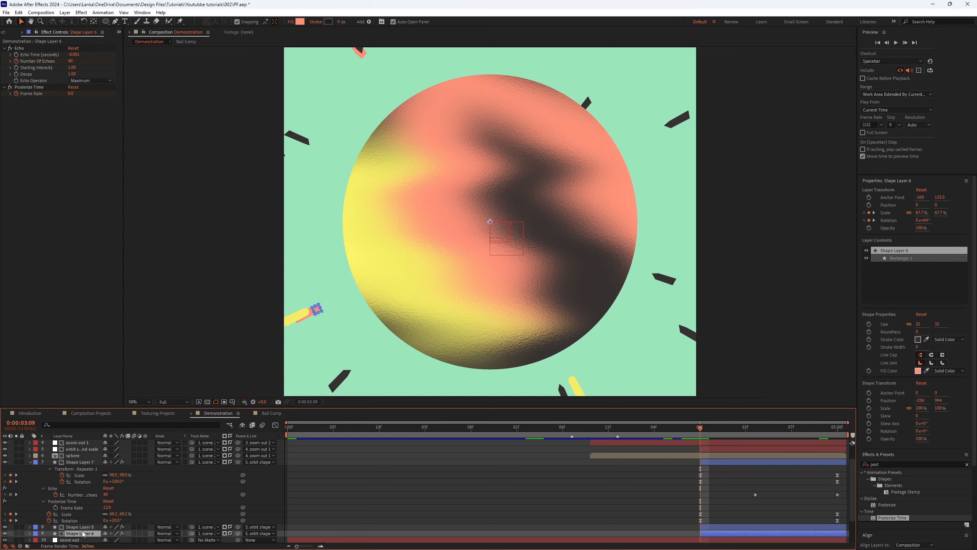
click(83, 527)
click(80, 533)
scroll(352, 337, up, 4)
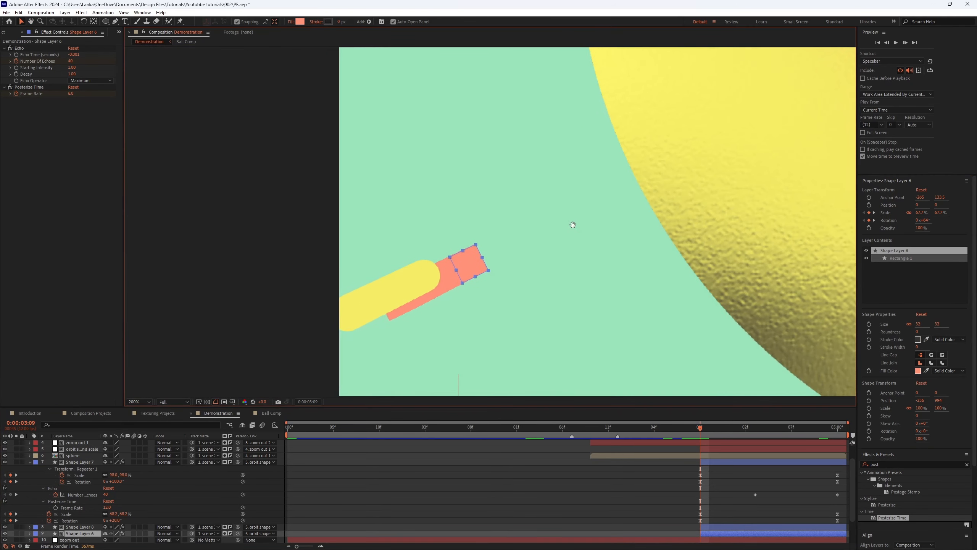
scroll(487, 287, down, 3)
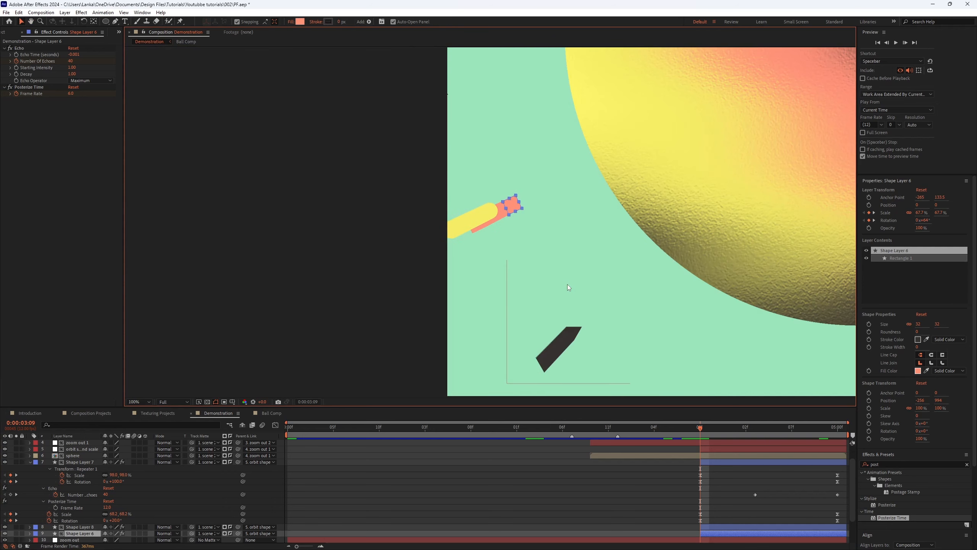
click(139, 403)
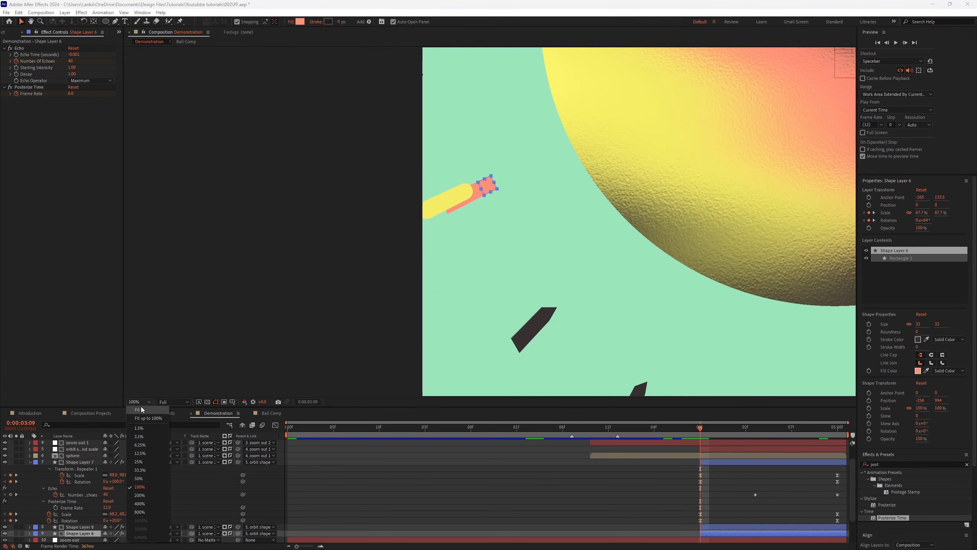
click(140, 410)
Step: Save the project
drag(600, 428, 368, 457)
key(ctrl+s)
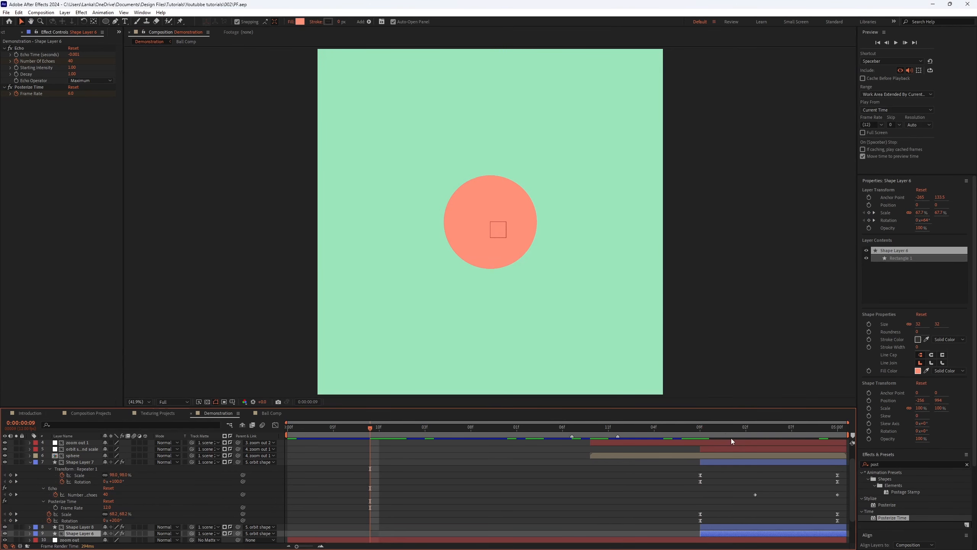
Step: Select Shape Layer 8 and play back the animation from about three seconds to review it
click(695, 427)
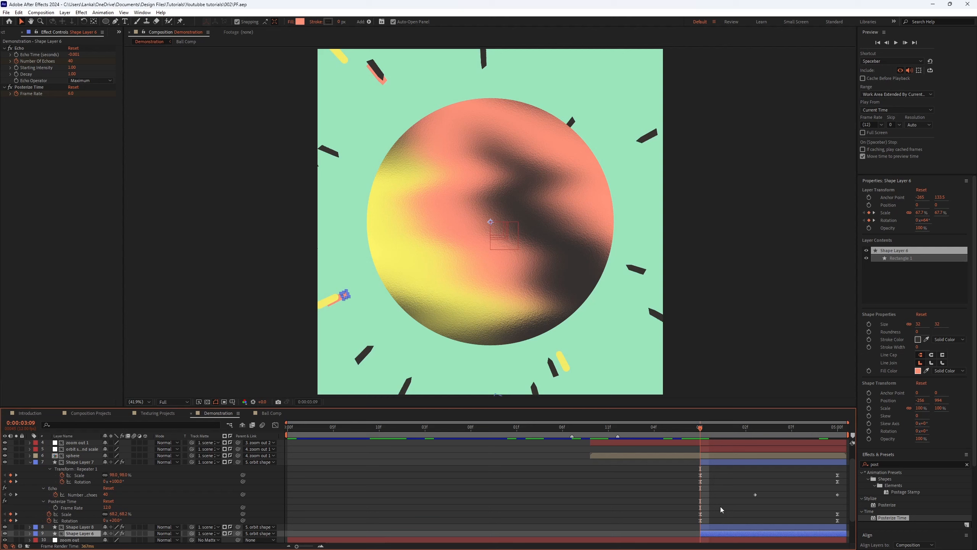
click(715, 527)
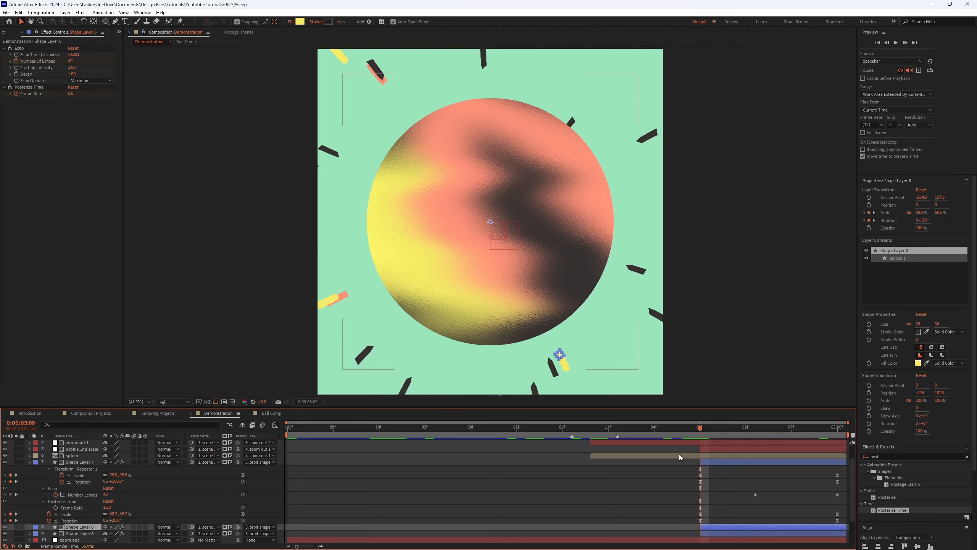
drag(699, 456, 559, 514)
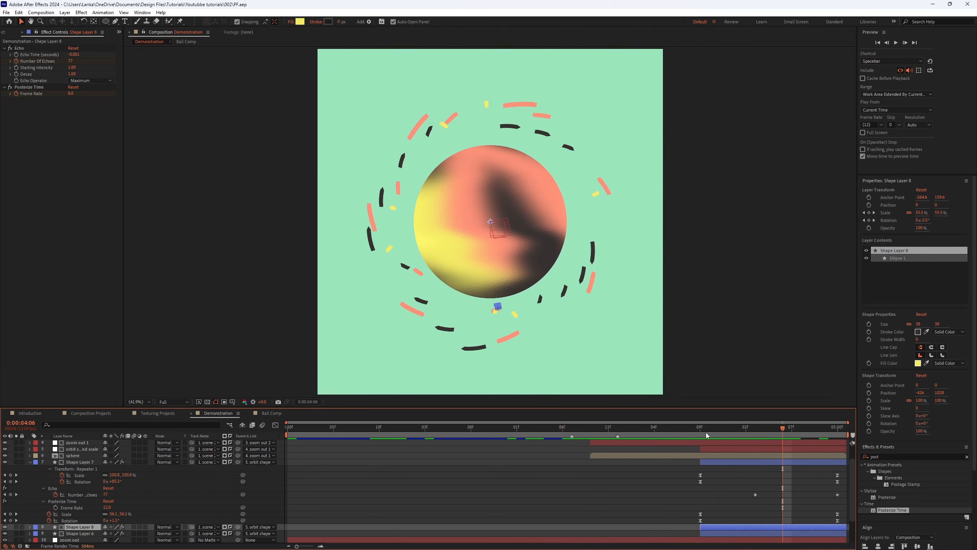
click(618, 427)
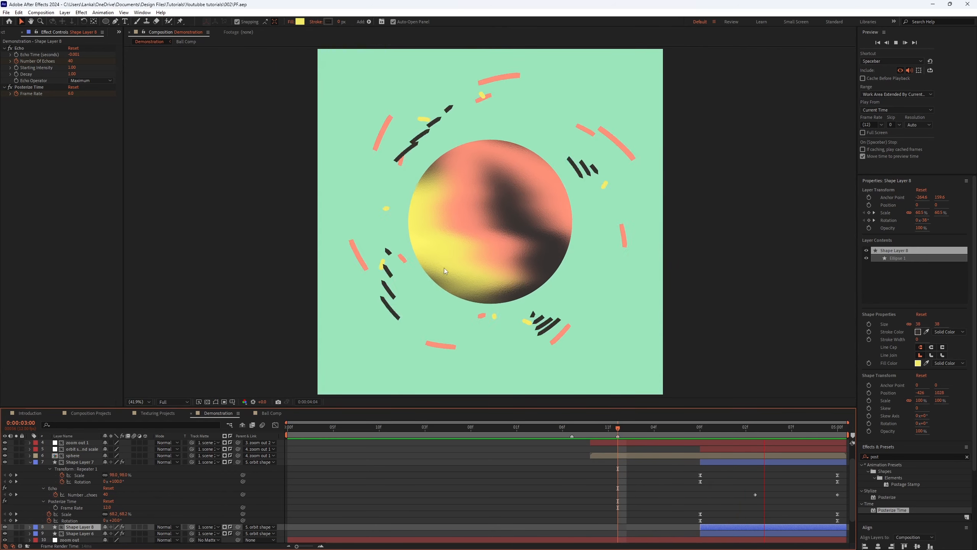
key(space)
click(685, 423)
key(space)
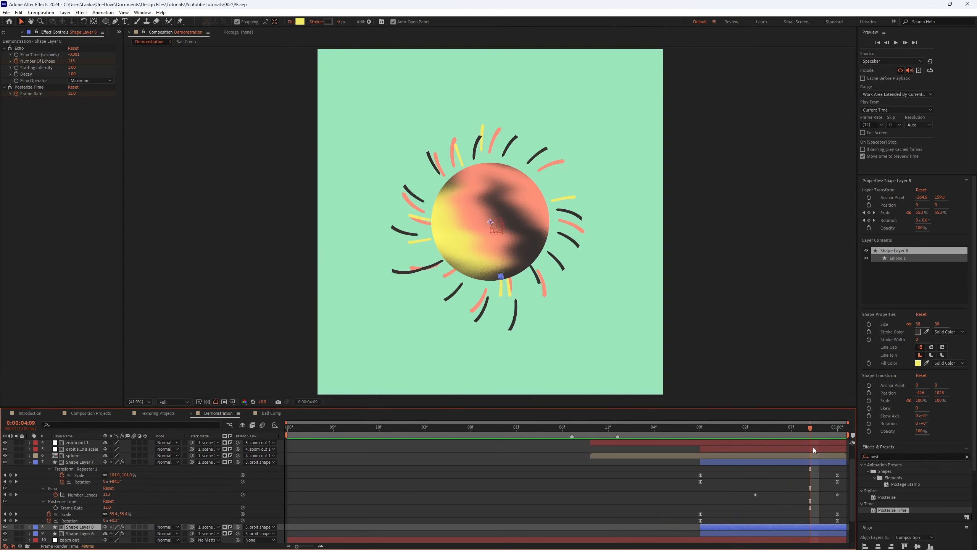
Step: Keyframe Shape Layer 7's Posterize Time frame rate frame by frame from 4:06, stepping it down to 10 and 8
click(795, 430)
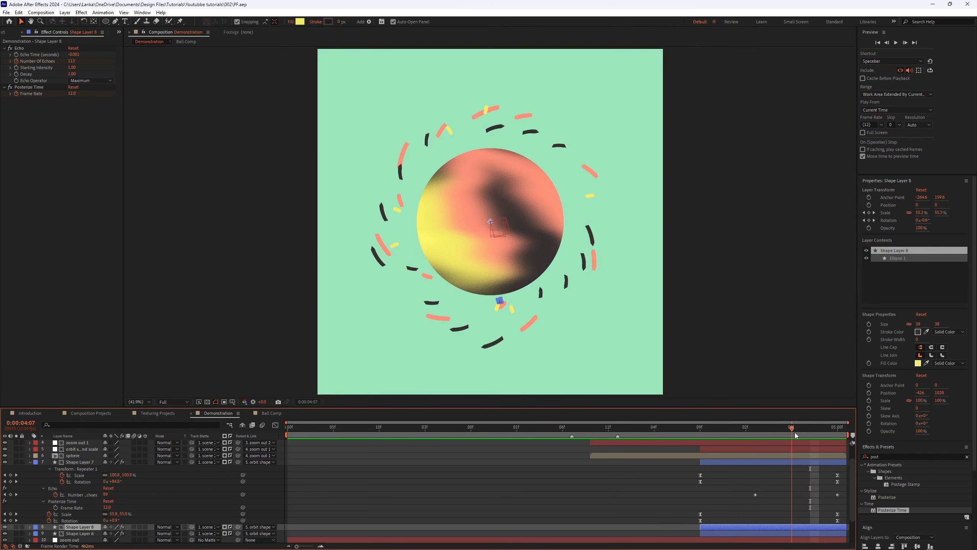
click(788, 460)
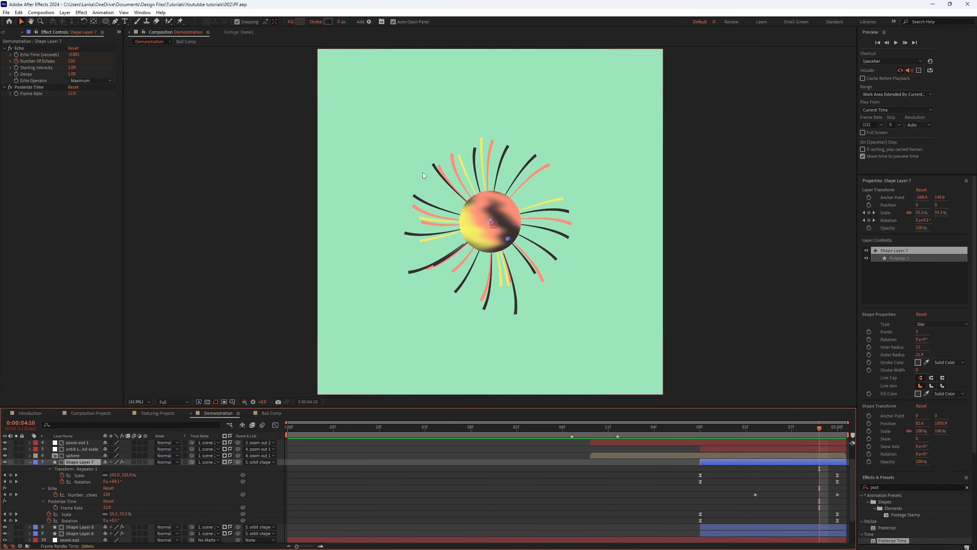
mouse_move(791, 433)
mouse_down()
mouse_move(801, 428)
mouse_move(783, 429)
mouse_up()
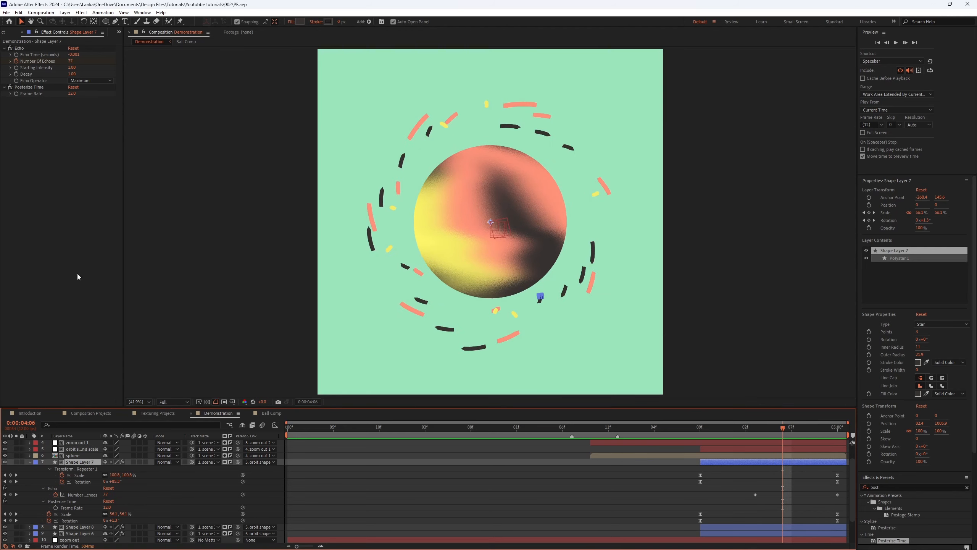
click(791, 435)
click(72, 95)
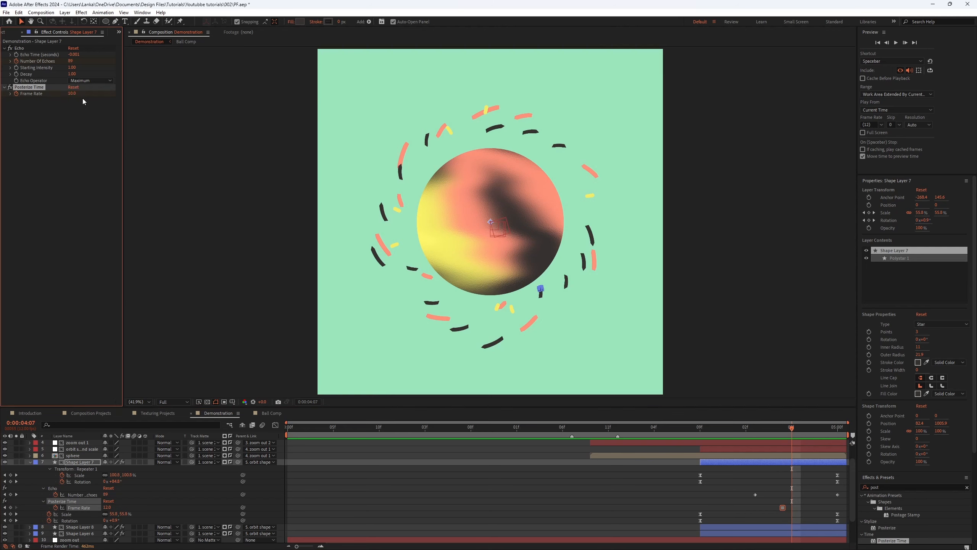
click(797, 436)
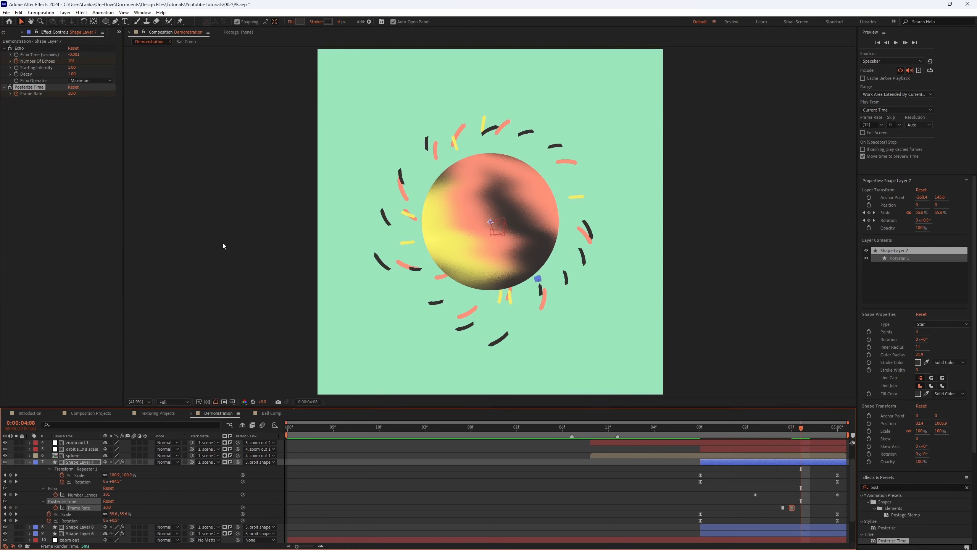
click(77, 99)
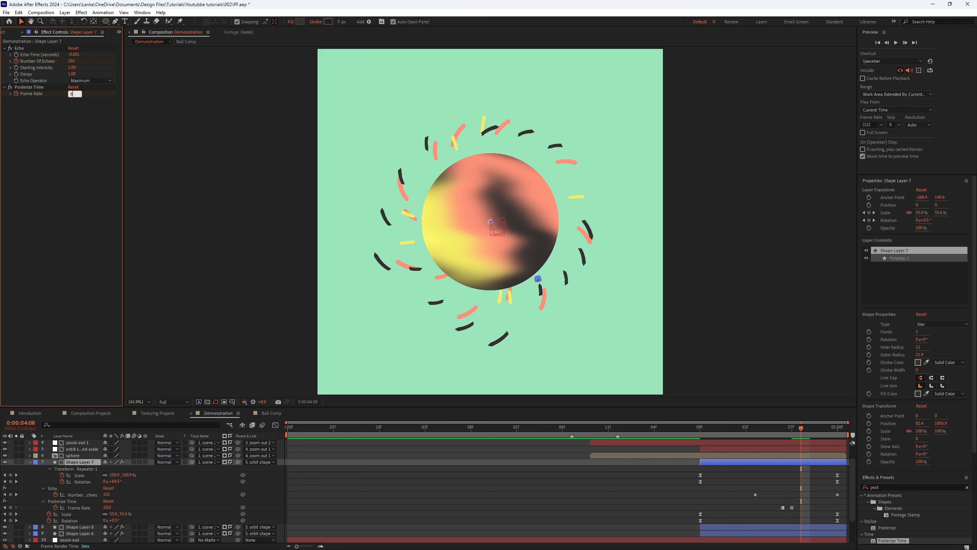
key(Return)
key(Page_Down)
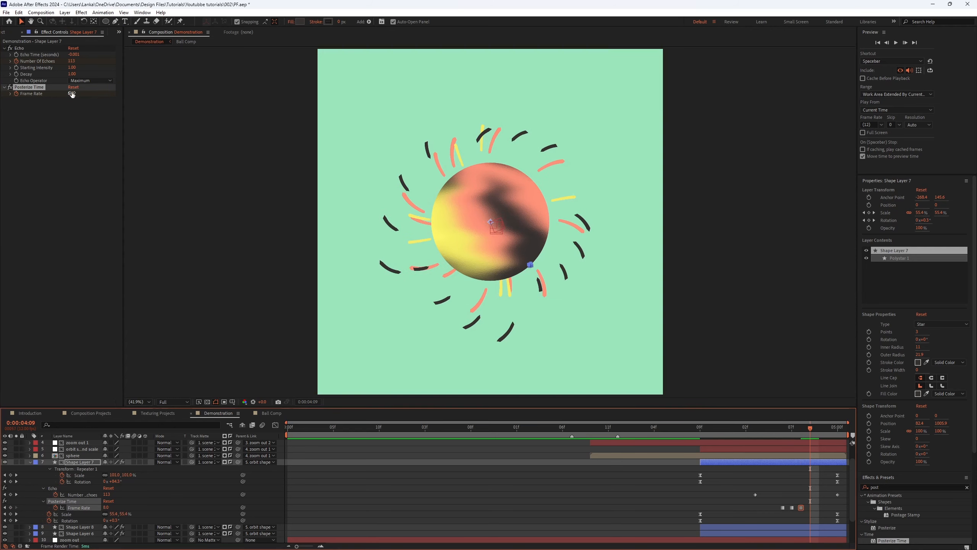
click(72, 94)
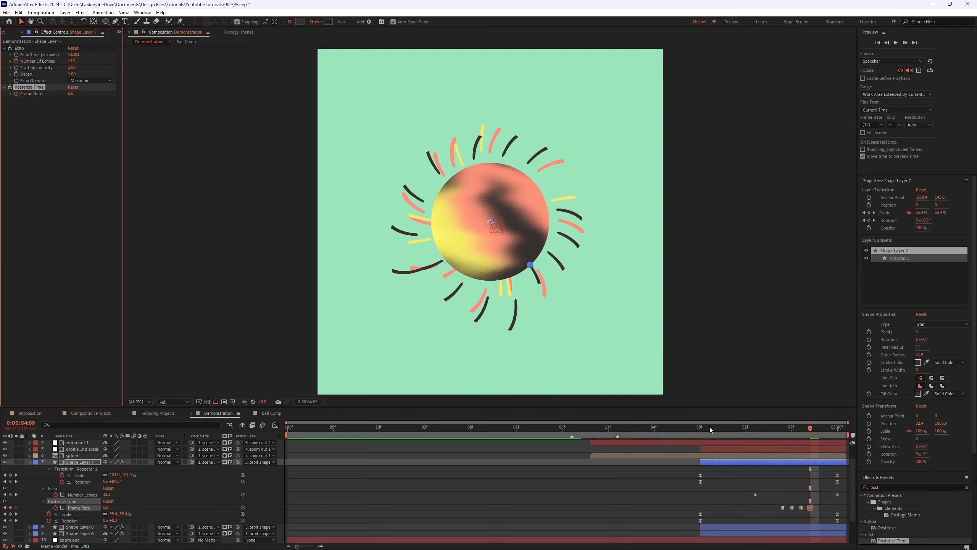
drag(710, 427, 791, 427)
click(715, 501)
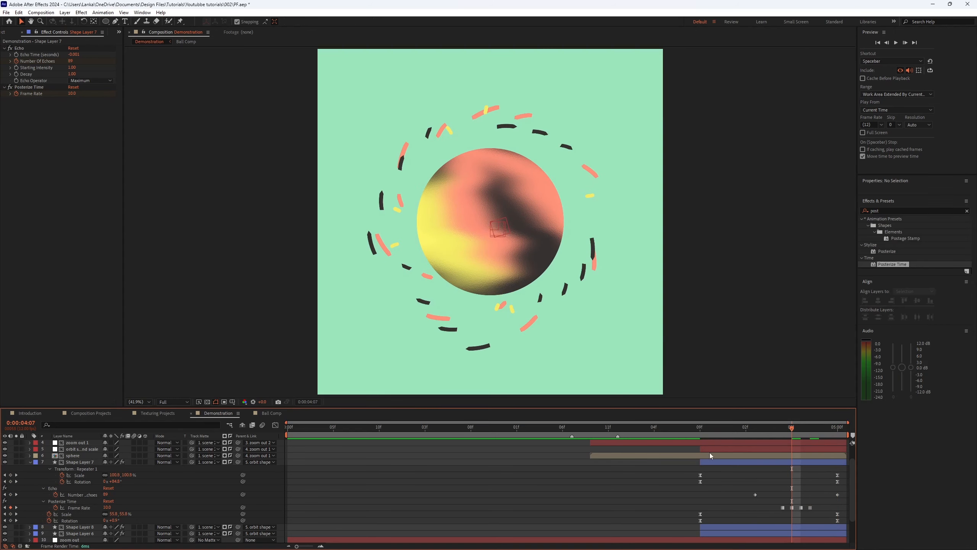
Step: Play back the Demonstration composition to review the posterized shape animation
key(space)
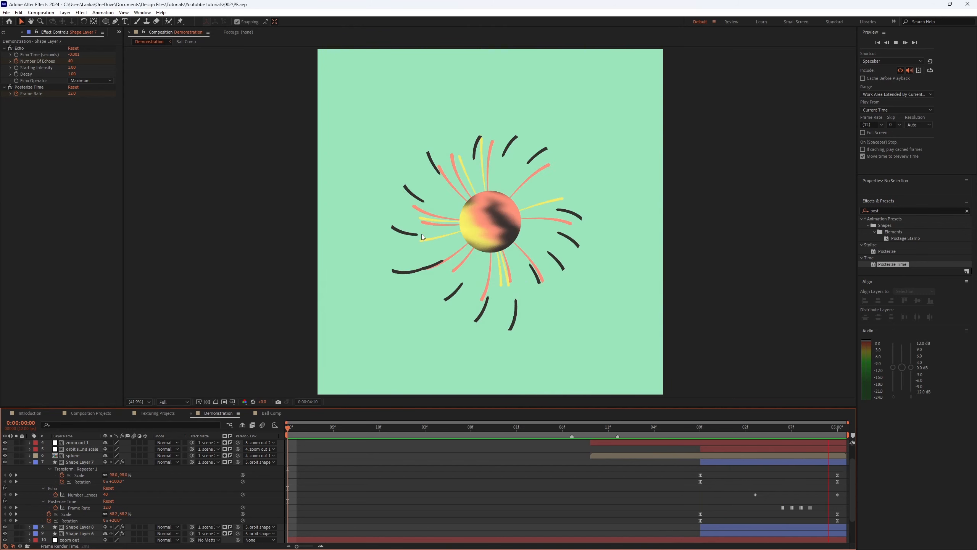
click(701, 428)
drag(703, 440, 859, 433)
key(space)
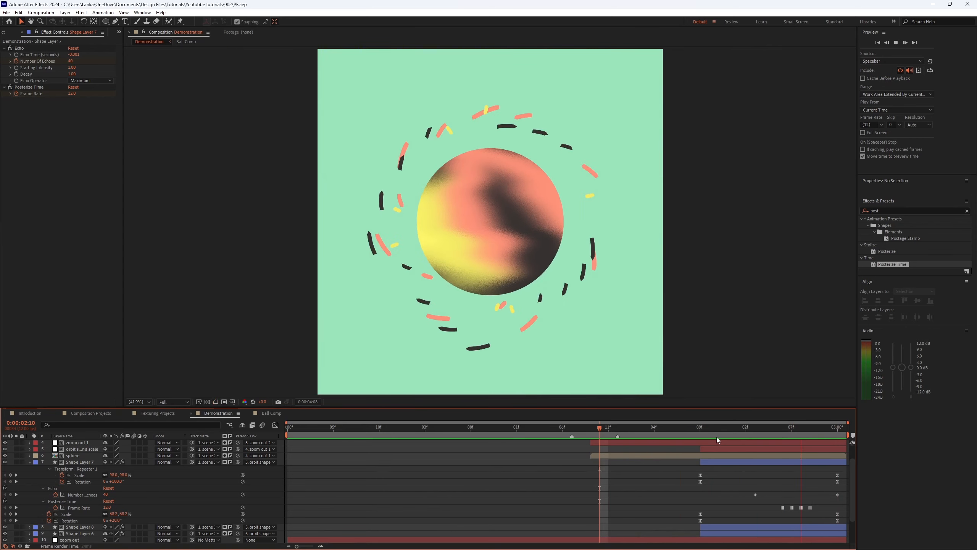
key(space)
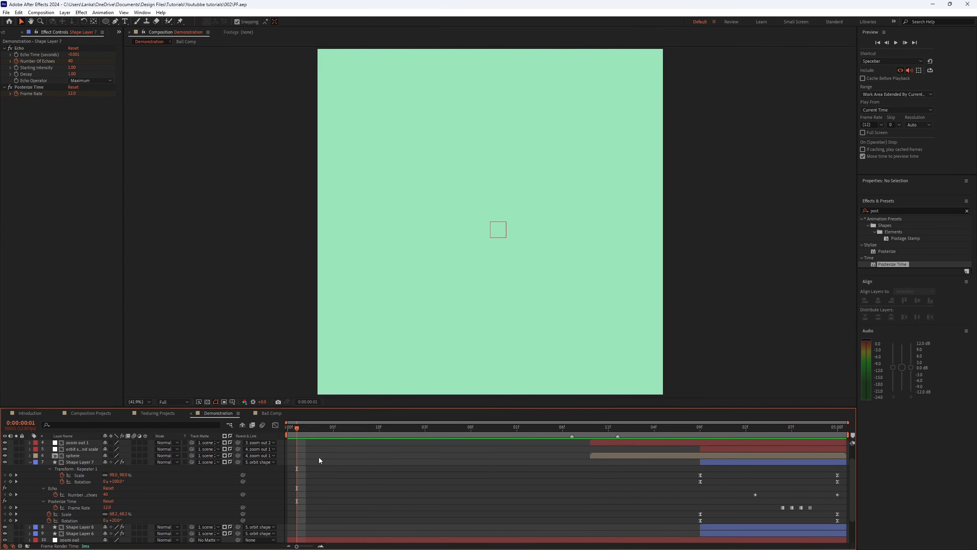
scroll(322, 457, up, 5)
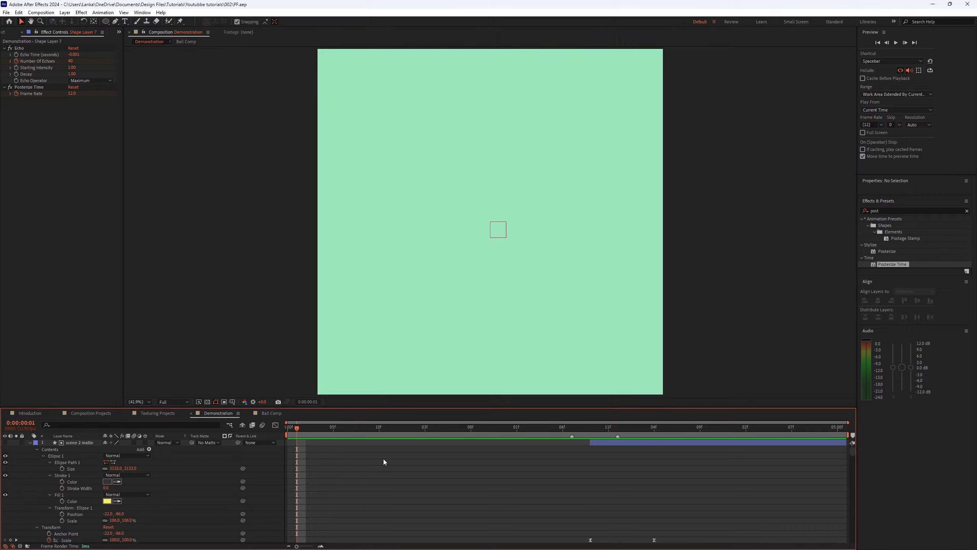
key(u)
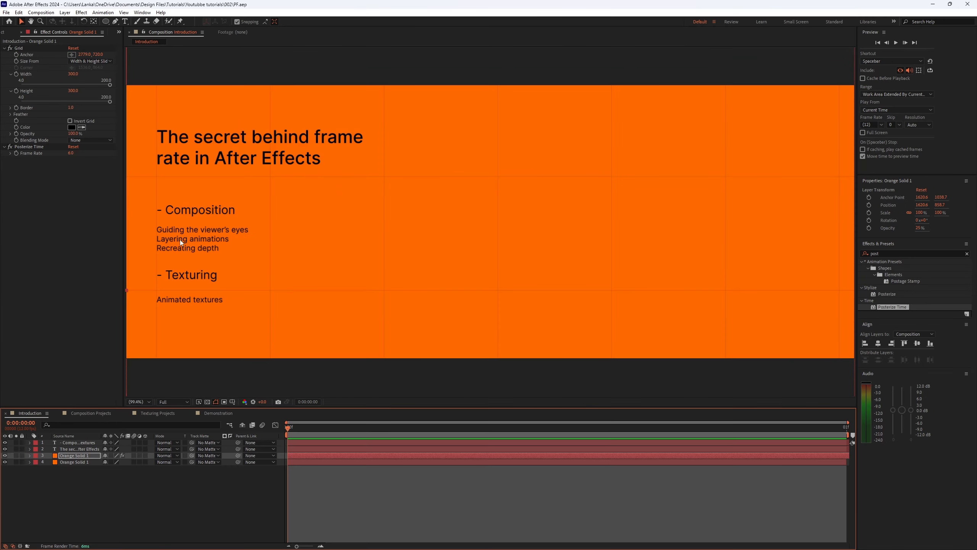
Step: Switch back to the Demonstration composition and play it from about two seconds
click(246, 495)
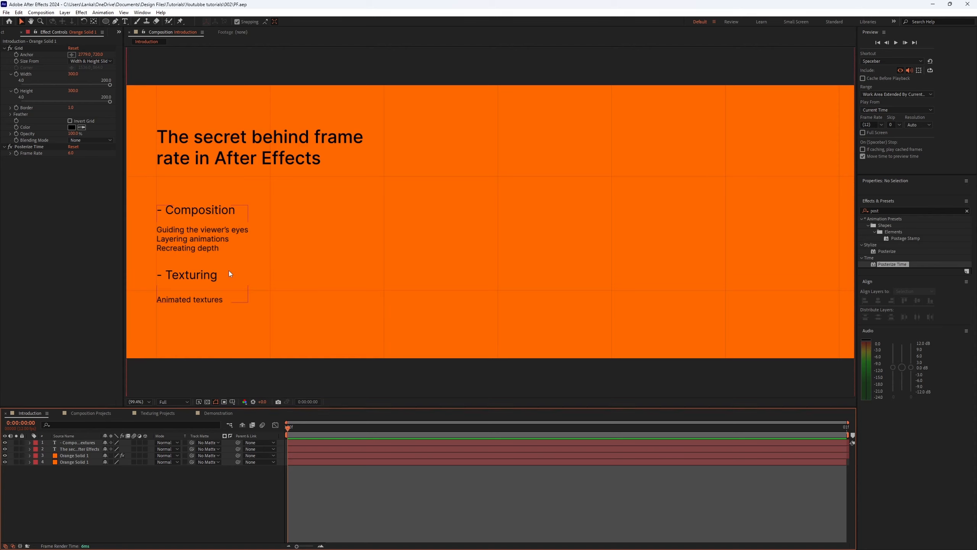
click(168, 413)
click(101, 414)
click(224, 414)
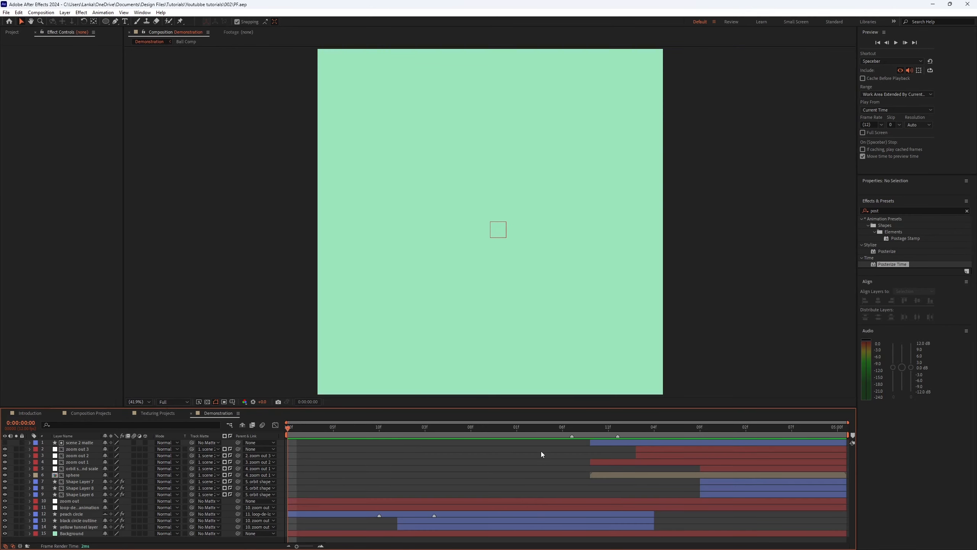
click(567, 428)
key(space)
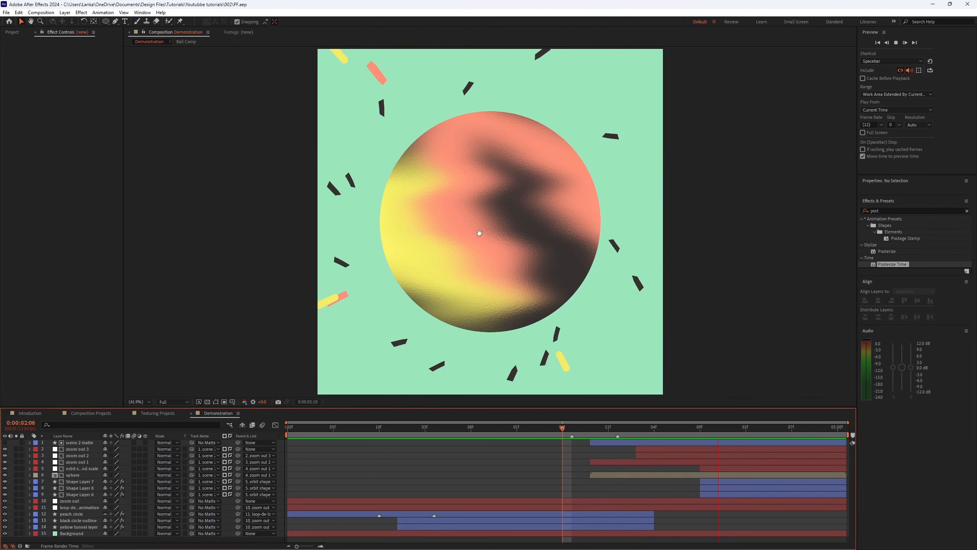
Step: Play the Demonstration composition from about 2:06 and stop the preview
click(594, 428)
key(space)
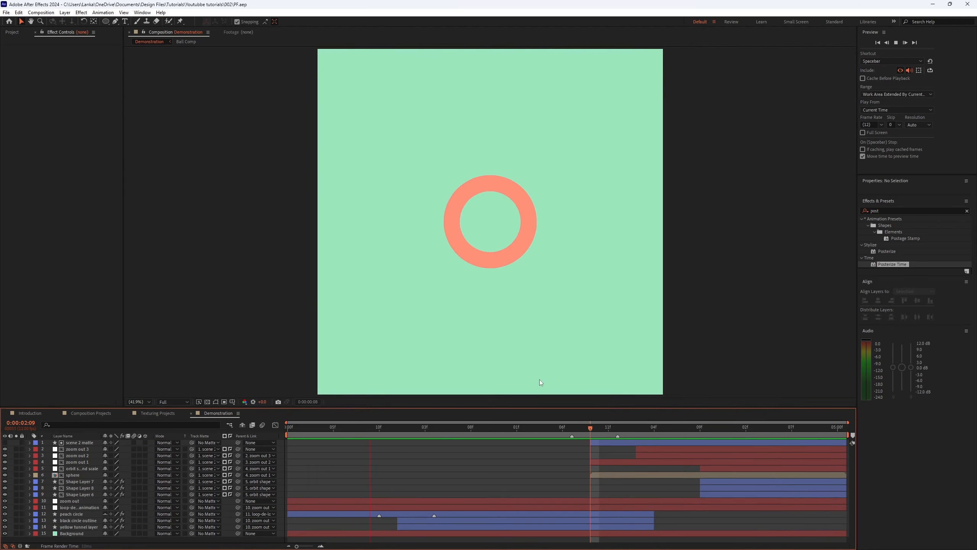
key(space)
Step: Open the Demonstration composition's settings and apply them
key(ctrl+k)
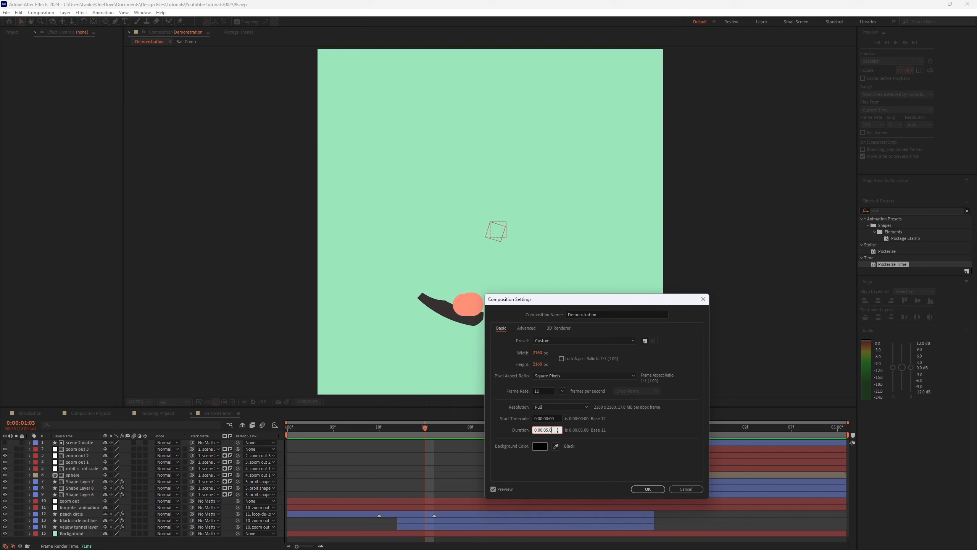
key(Return)
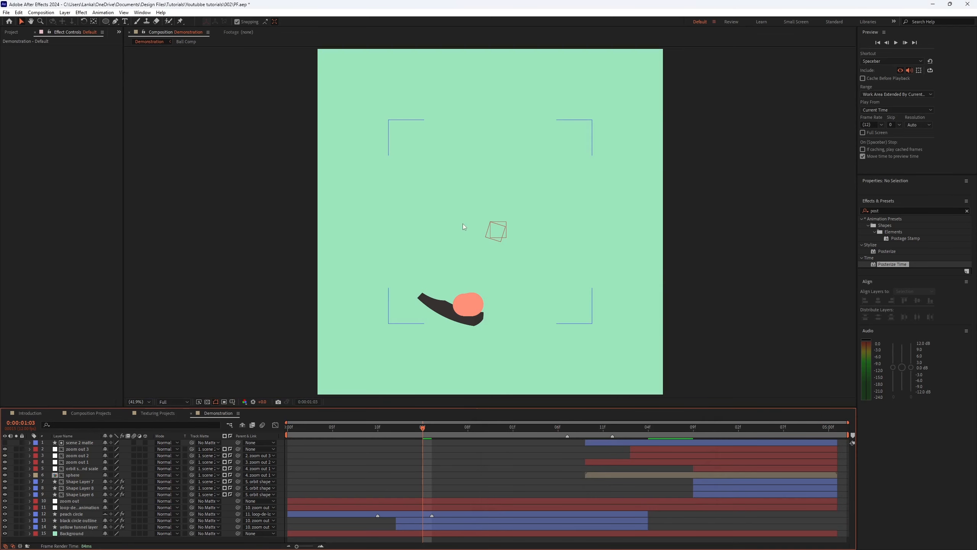
Step: Shorten the work area end and preview the Demonstration composition from near its start
click(841, 533)
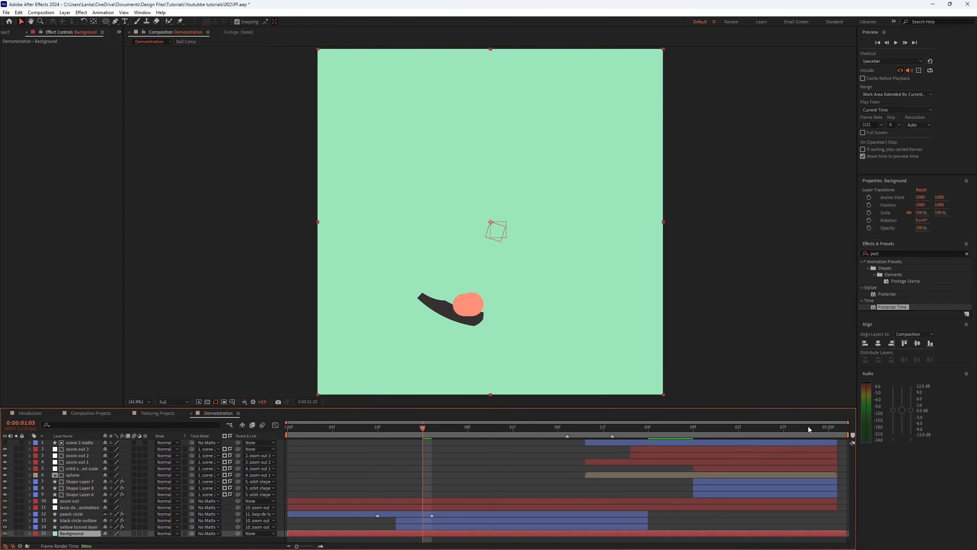
drag(700, 427, 668, 428)
key(space)
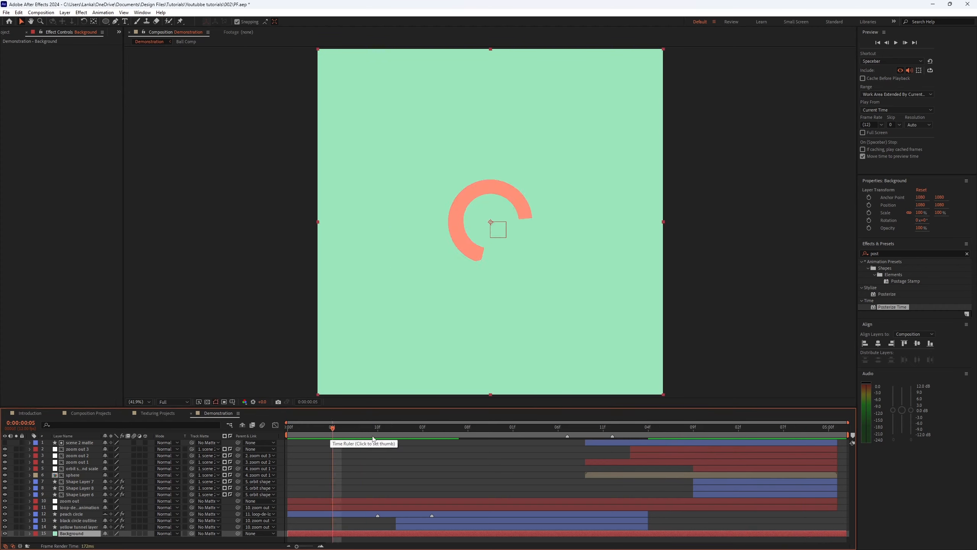
click(323, 437)
key(space)
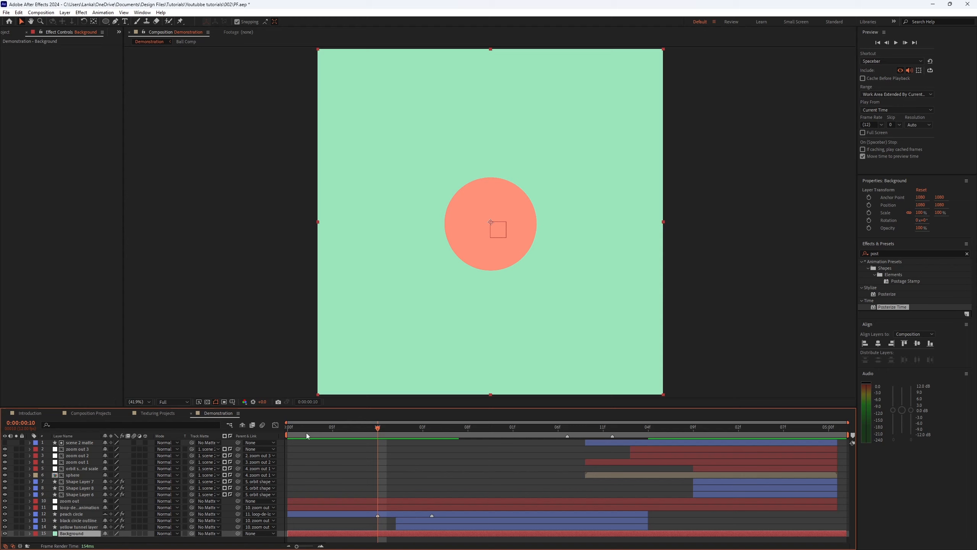
Step: Save the project and play the Demonstration composition in a maximized viewer panel
key(ctrl+s)
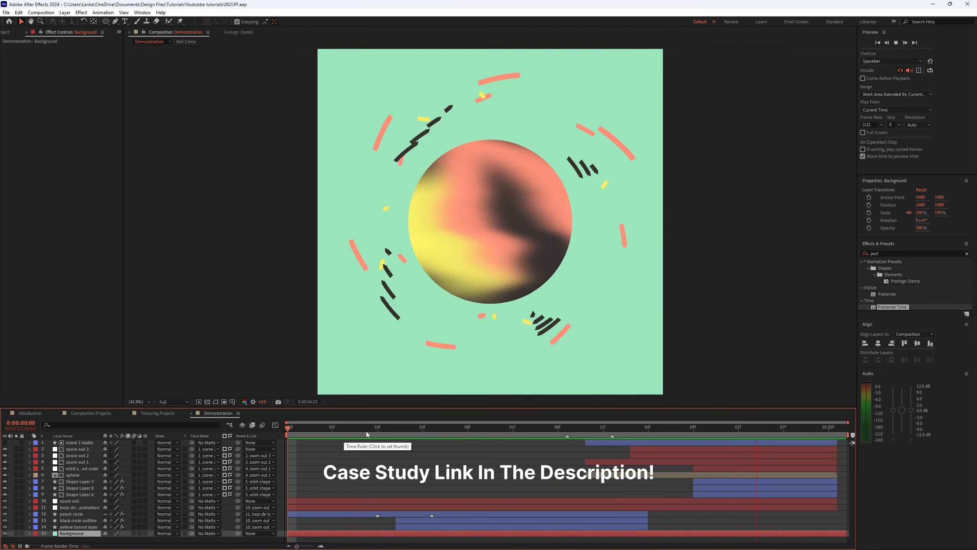
key(grave)
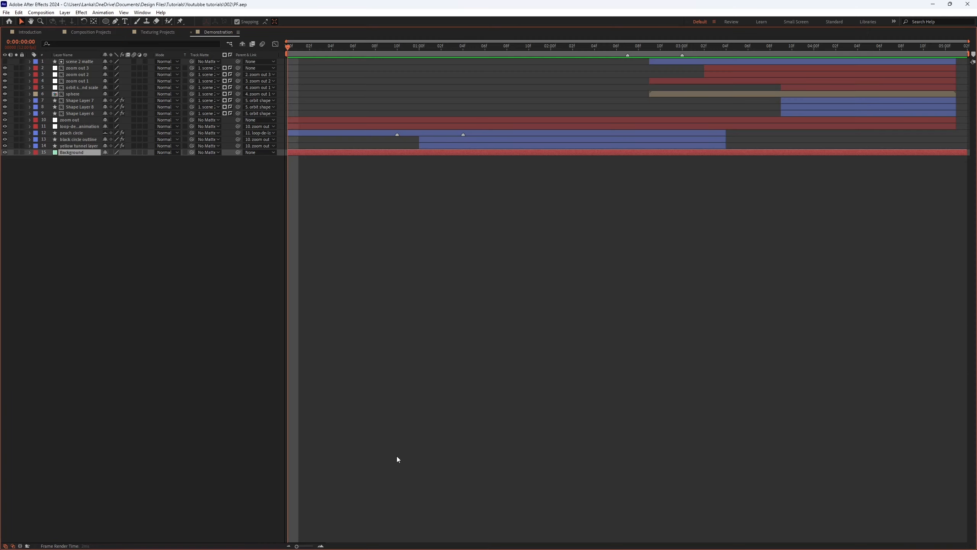
key(grave)
key(grave)
key(space)
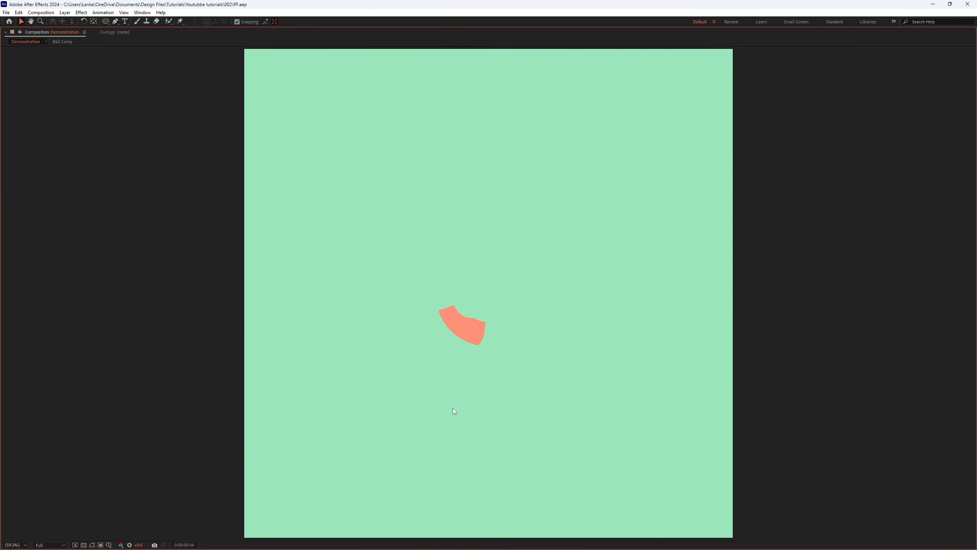